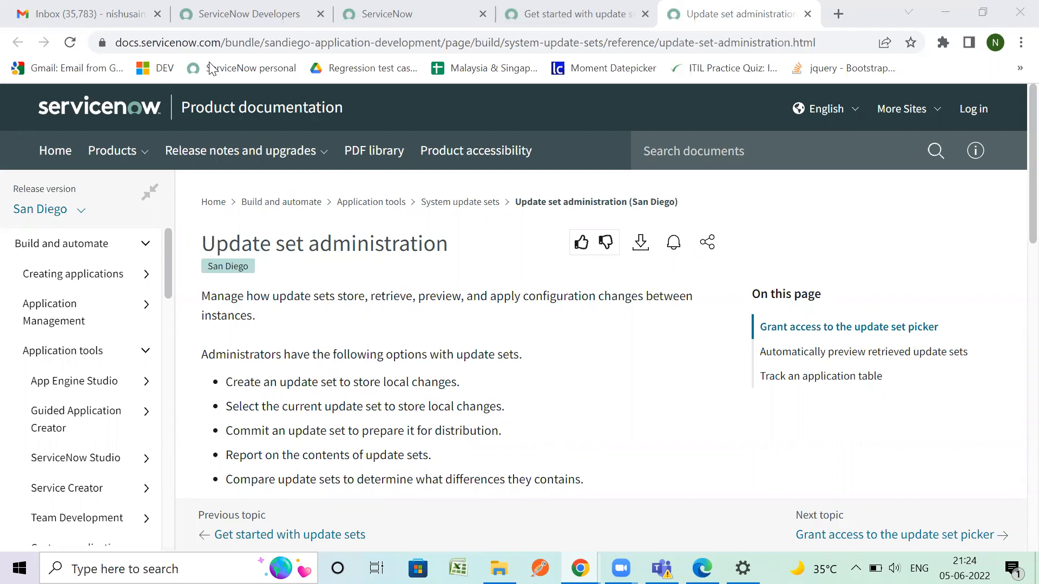
Filter the instance's navigator for "update set" and open the Local Update Sets list in a new browser tab.
{"action": "left_click", "coordinate": [356, 23]}
{"action": "left_click", "coordinate": [164, 145]}
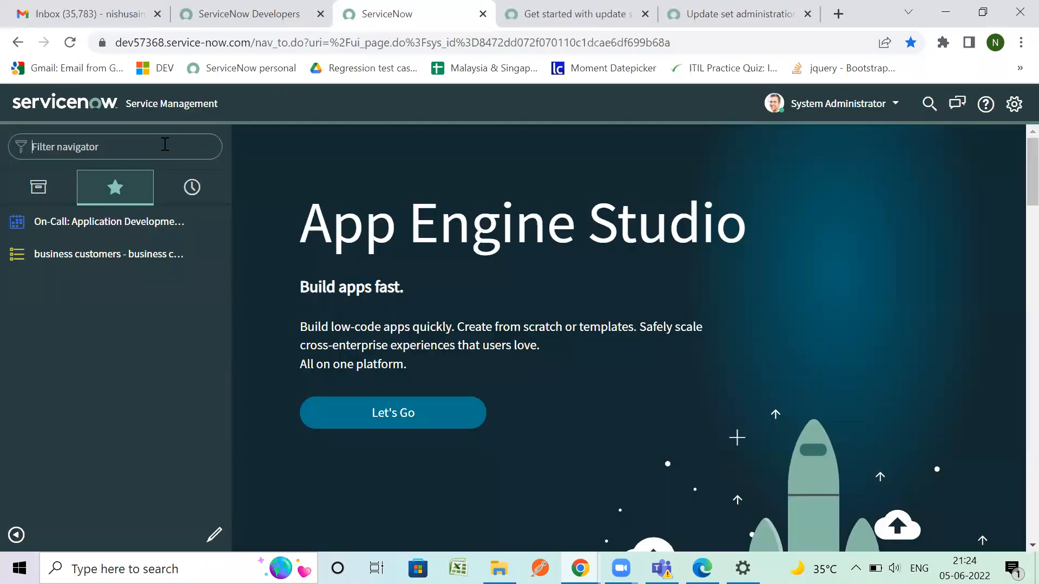
{"action": "type", "text": "update set"}
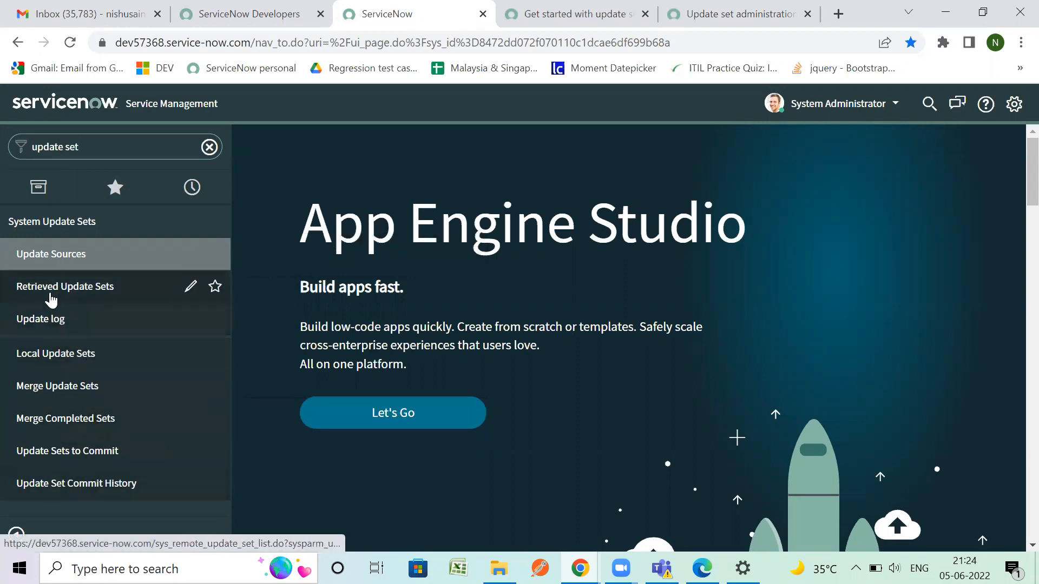
{"action": "right_click", "coordinate": [74, 357]}
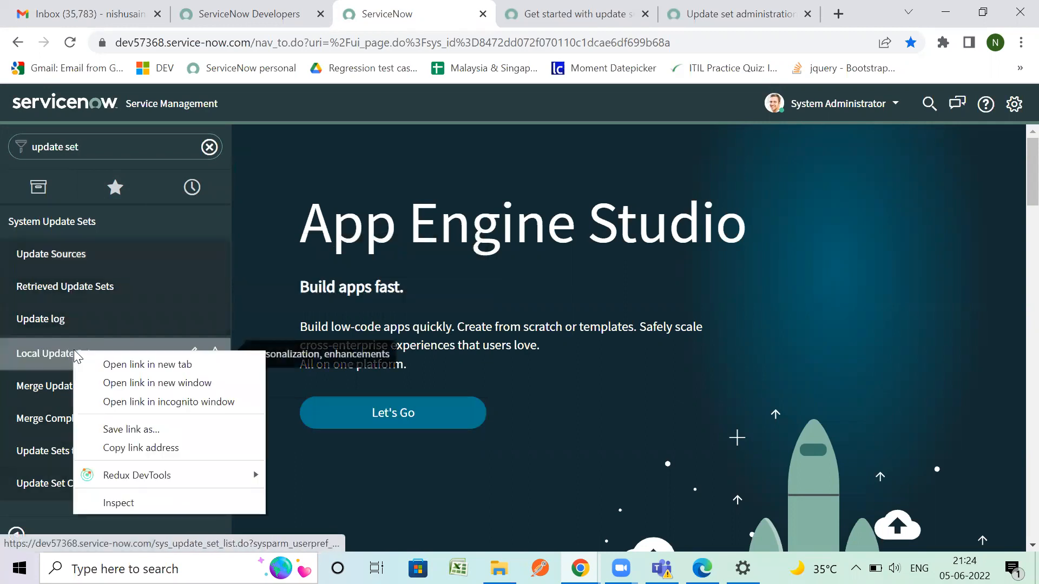
{"action": "left_click", "coordinate": [110, 367]}
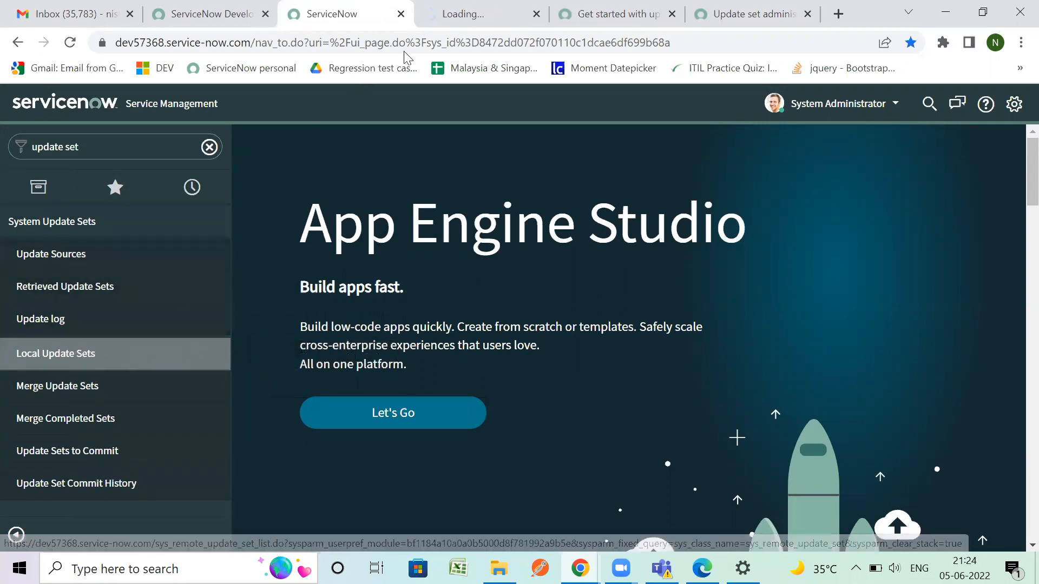
{"action": "left_click", "coordinate": [451, 27]}
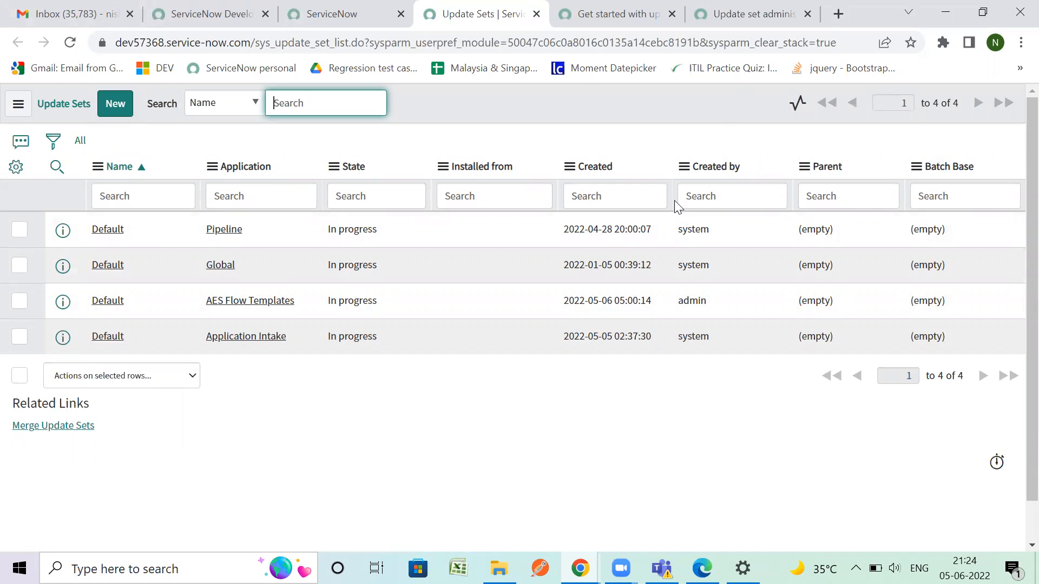
Read the introduction of the Update set administration documentation page about applying configuration changes between instances.
{"action": "left_click", "coordinate": [753, 14]}
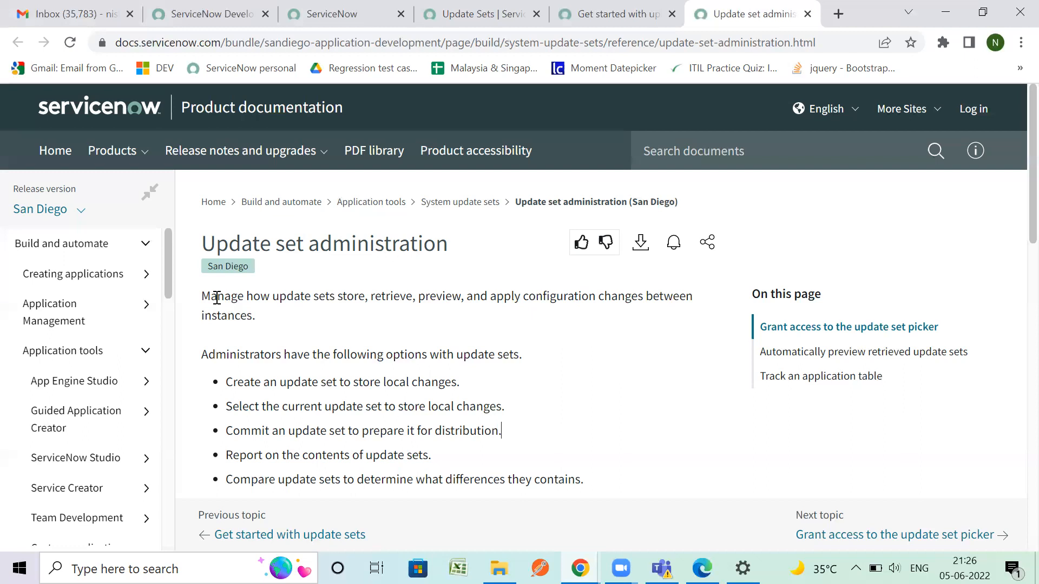
{"action": "left_click_drag", "start_coordinate": [337, 295], "coordinate": [684, 299]}
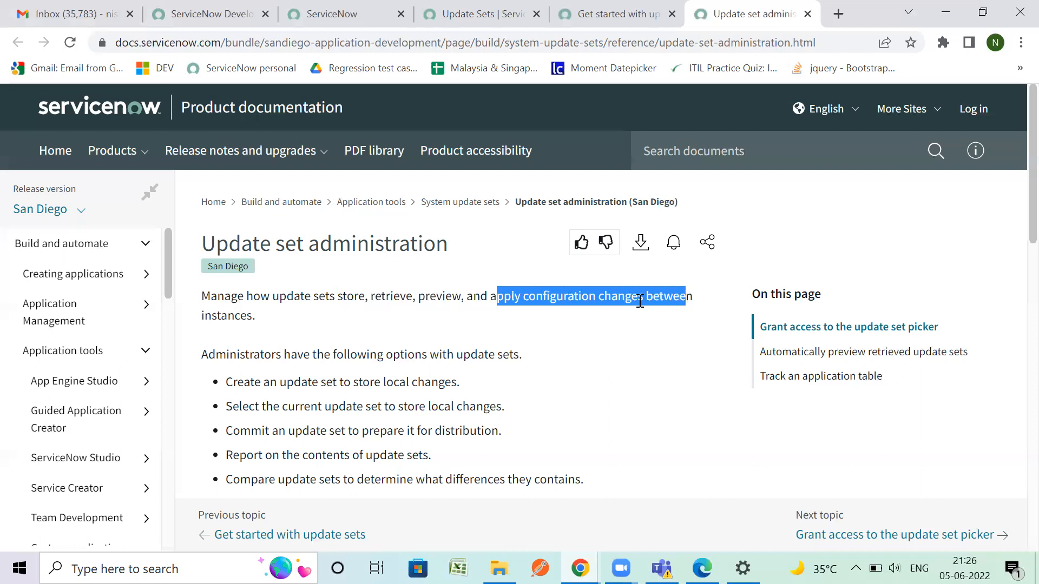
{"action": "left_click_drag", "start_coordinate": [203, 316], "coordinate": [257, 316]}
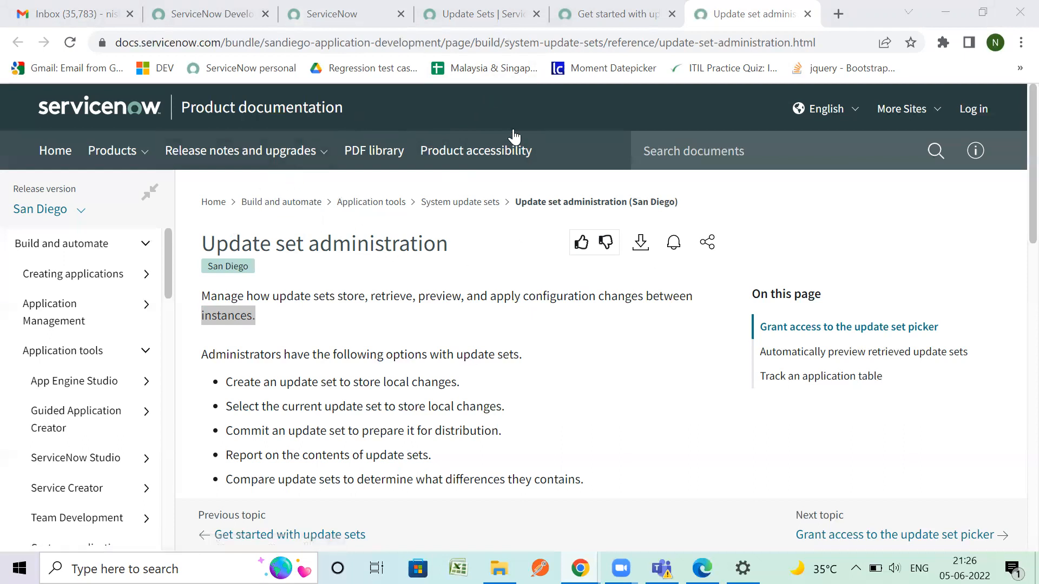
Start a new record from the Update Sets list.
{"action": "left_click", "coordinate": [459, 21]}
{"action": "left_click", "coordinate": [121, 104]}
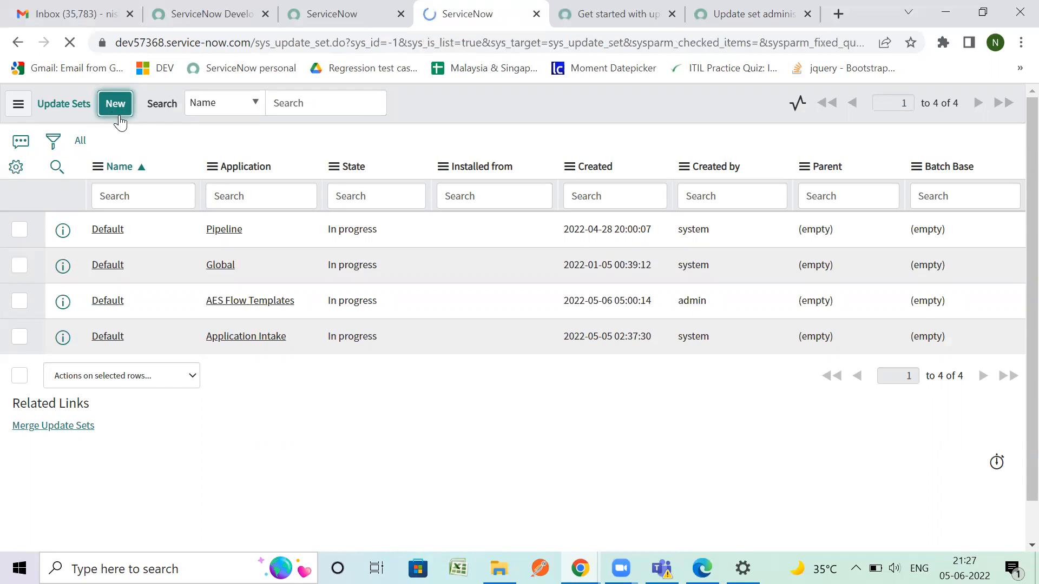
In the main instance's developer settings, turn on showing the application picker and the update set picker in the header.
{"action": "left_click", "coordinate": [368, 14]}
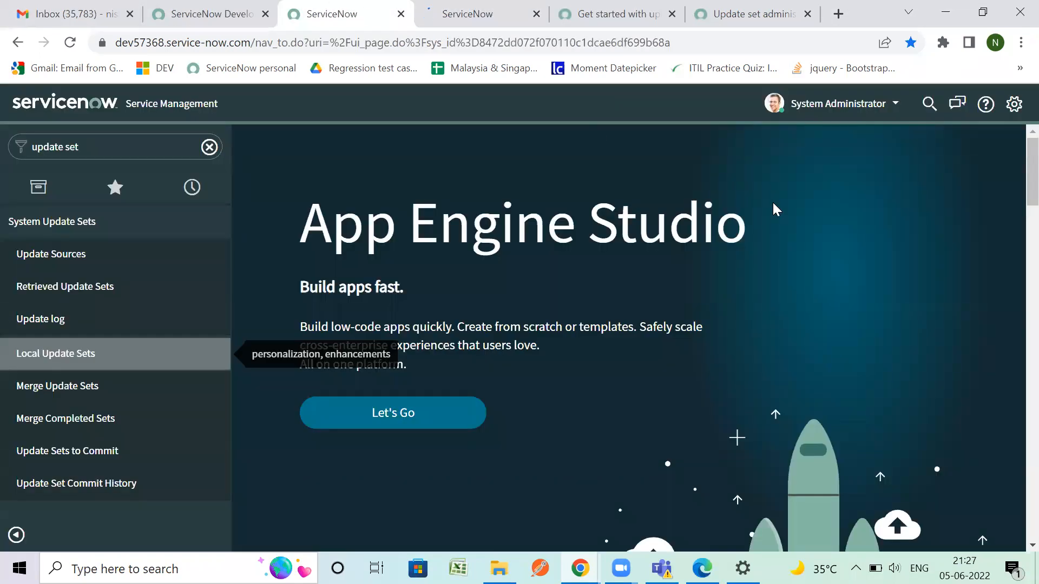
{"action": "left_click", "coordinate": [1014, 104]}
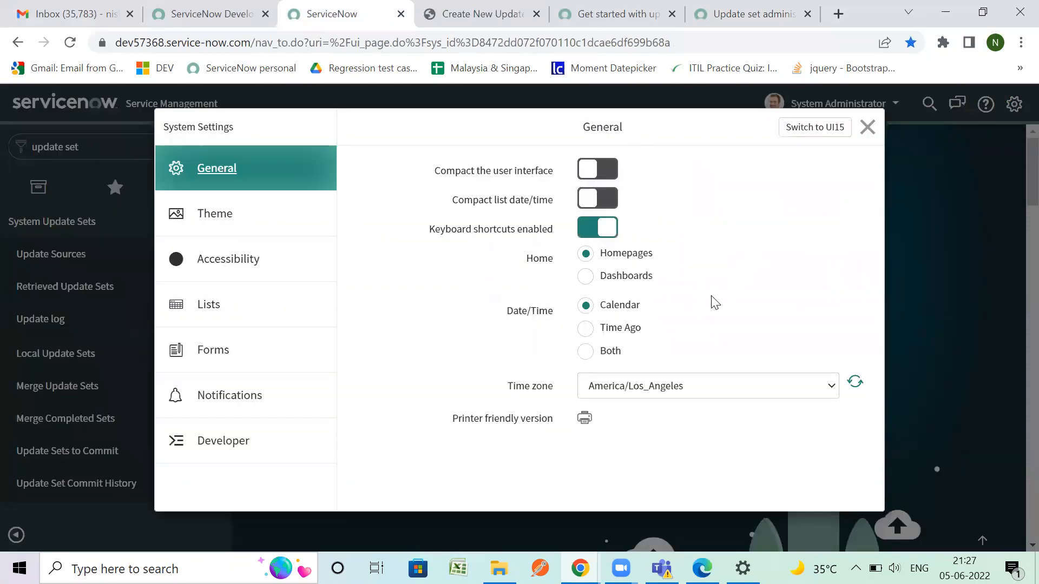
{"action": "left_click", "coordinate": [246, 445]}
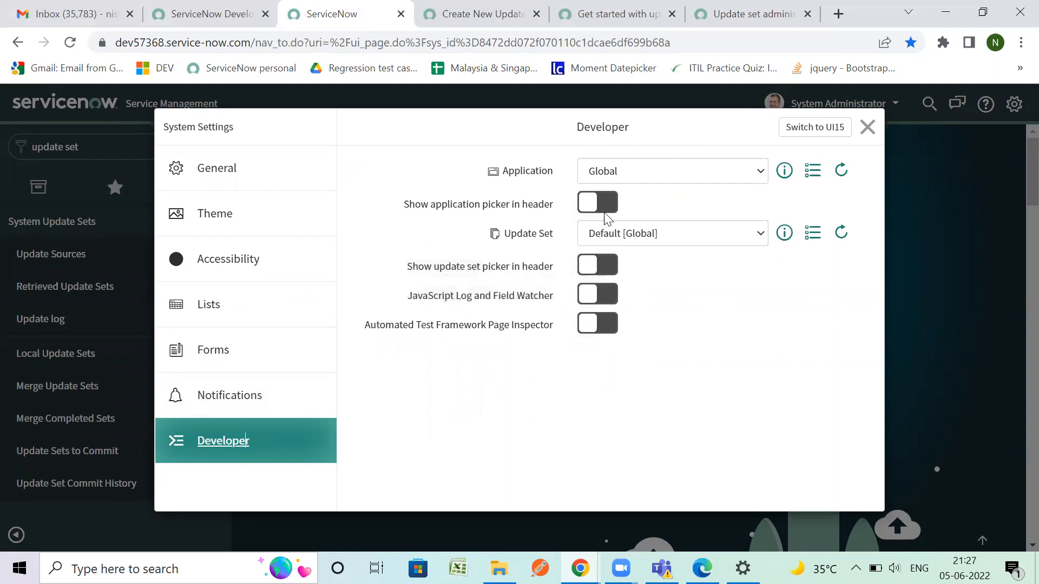
{"action": "left_click", "coordinate": [586, 204]}
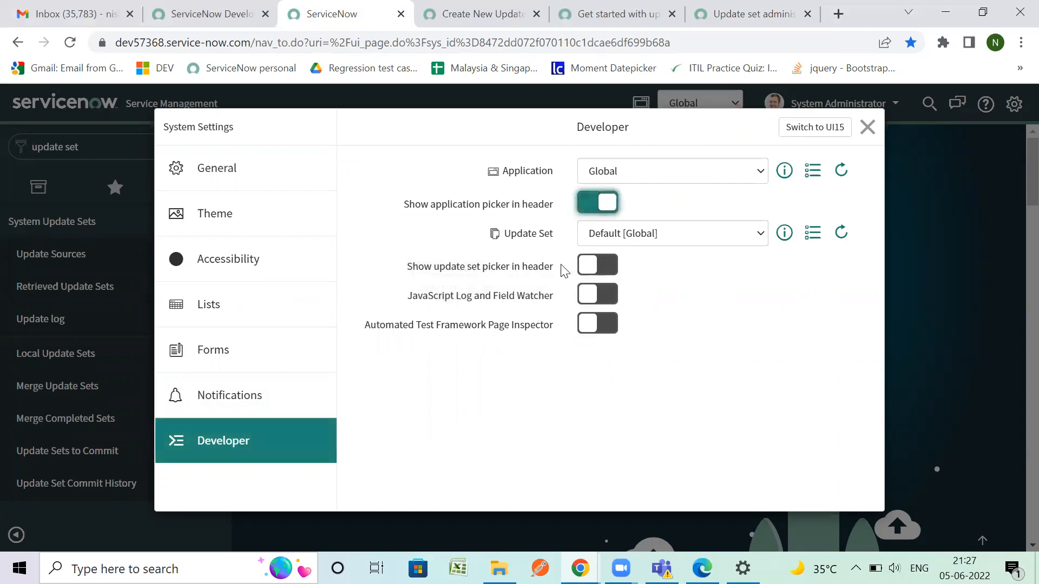
{"action": "left_click", "coordinate": [585, 264]}
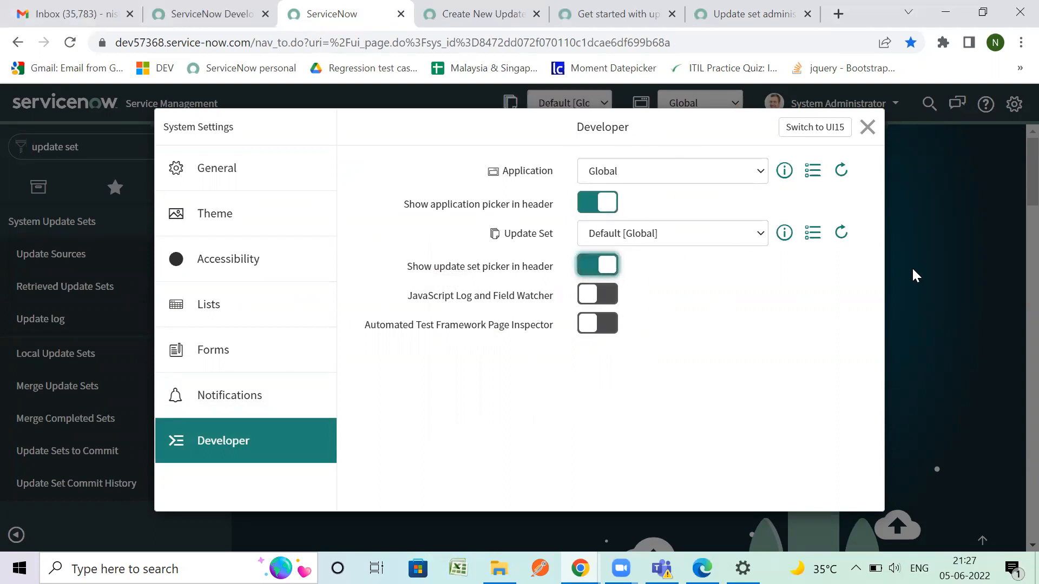
{"action": "left_click", "coordinate": [867, 128]}
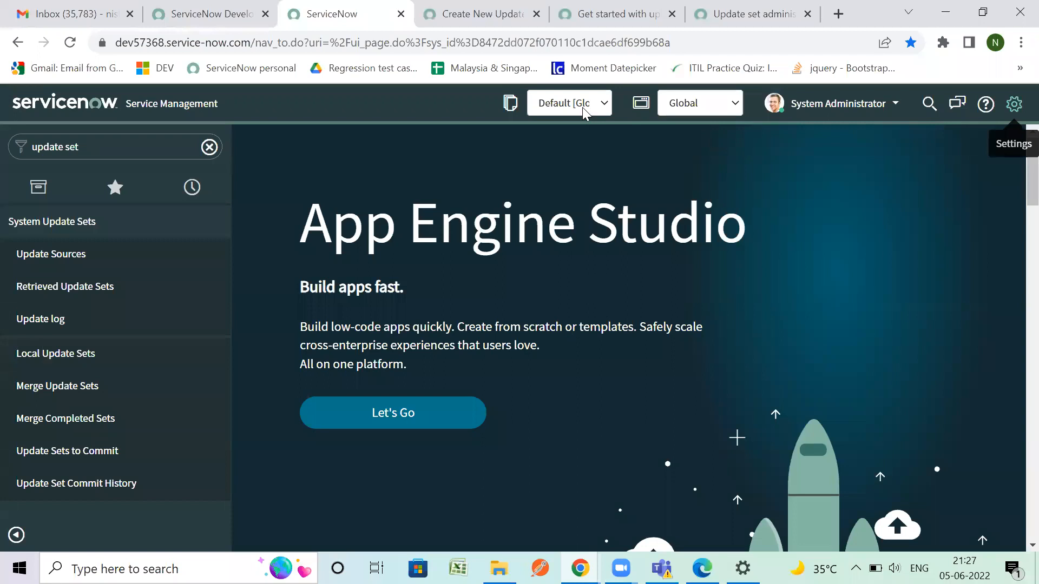
Look through the choices offered by the update set picker and the application picker in the header.
{"action": "left_click", "coordinate": [559, 109]}
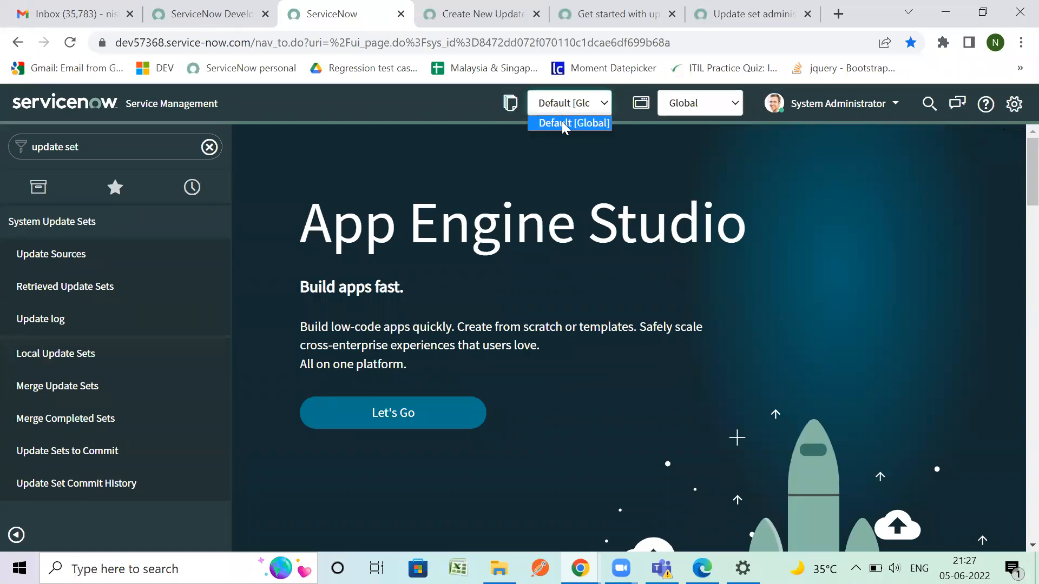
{"action": "left_click", "coordinate": [699, 103]}
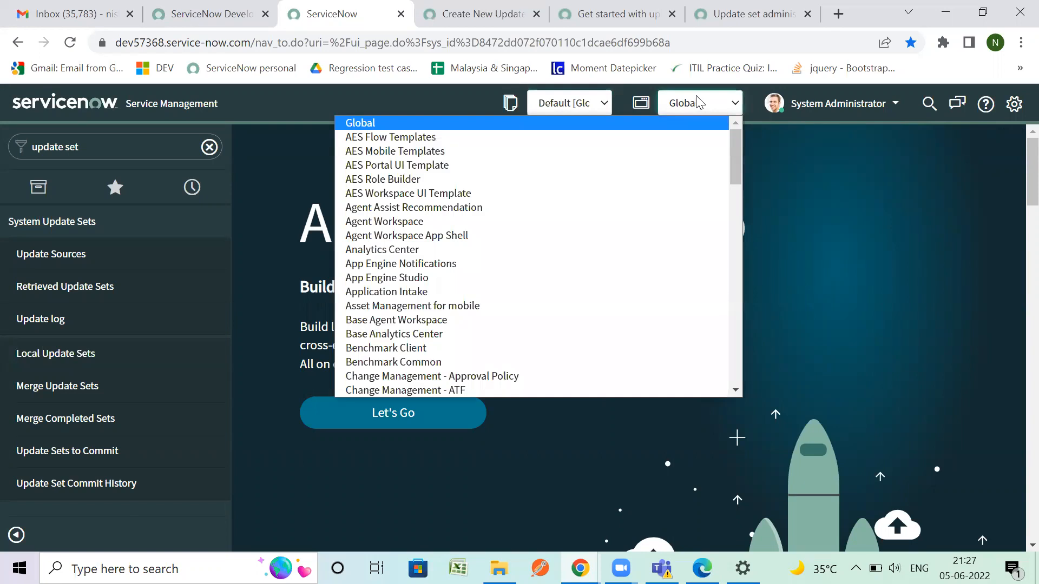
{"action": "left_click", "coordinate": [698, 102]}
Replace the new update set's default name with "request-number-create catalog item".
{"action": "left_click", "coordinate": [496, 11]}
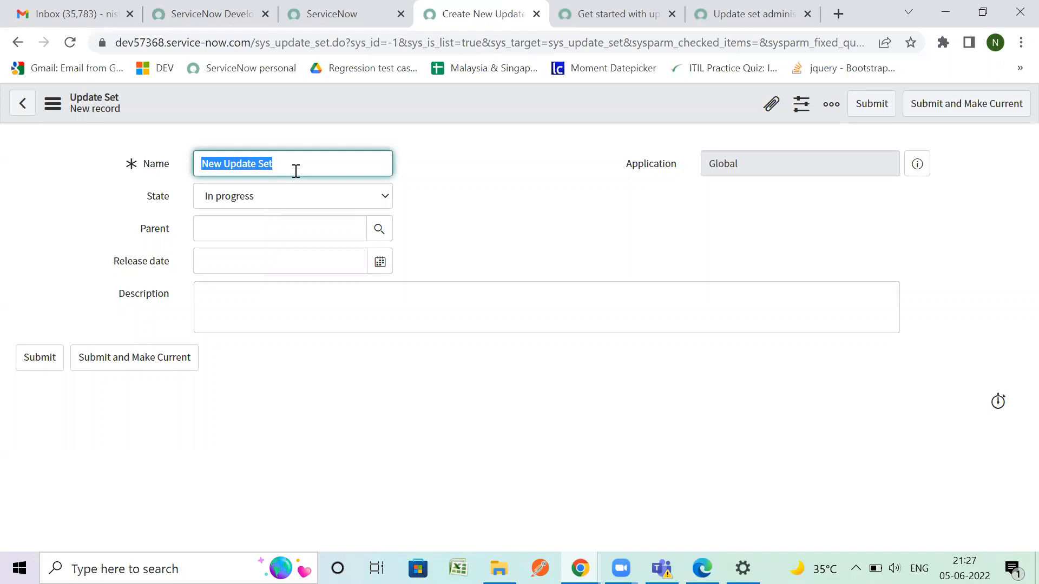
{"action": "key", "text": "BackSpace"}
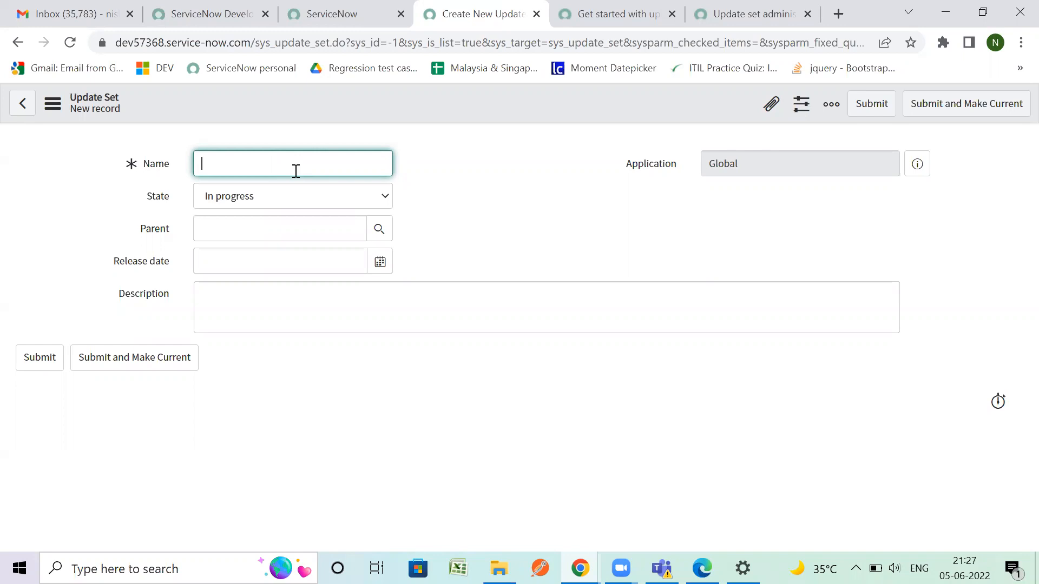
{"action": "left_click", "coordinate": [372, 15]}
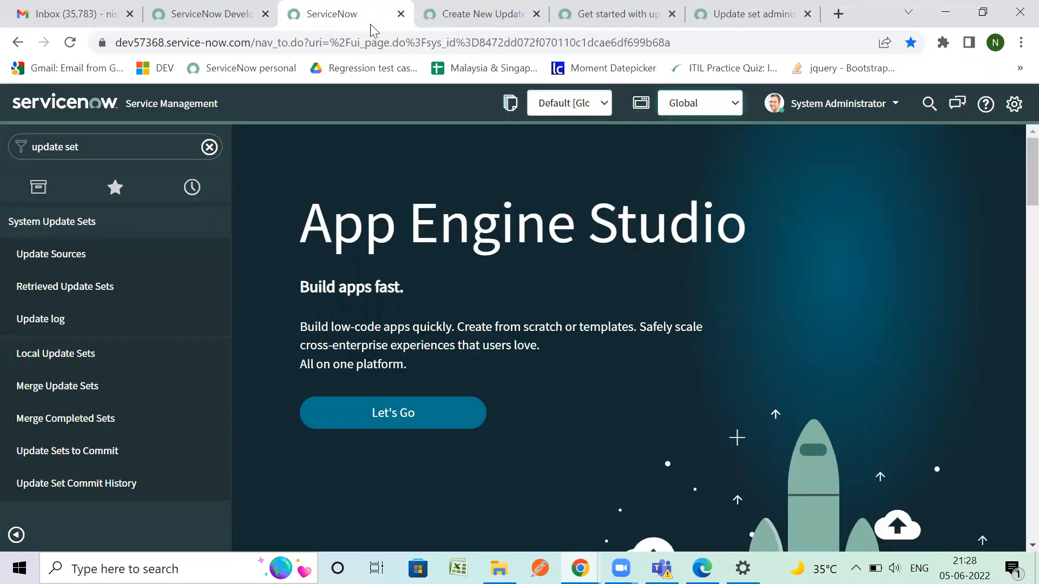
{"action": "left_click", "coordinate": [436, 20]}
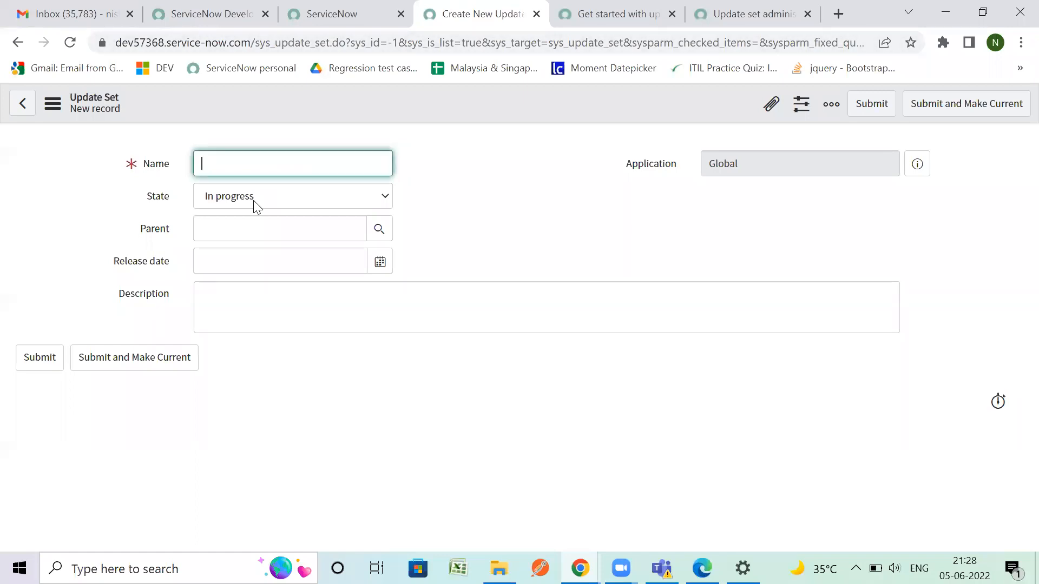
{"action": "type", "text": "requestnumer"}
{"action": "key", "text": "BackSpace"}
{"action": "key", "text": "BackSpace"}
{"action": "key", "text": "BackSpace"}
{"action": "type", "text": "-num"}
{"action": "type", "text": "ber-"}
{"action": "type", "text": "incidne"}
{"action": "type", "text": "den"}
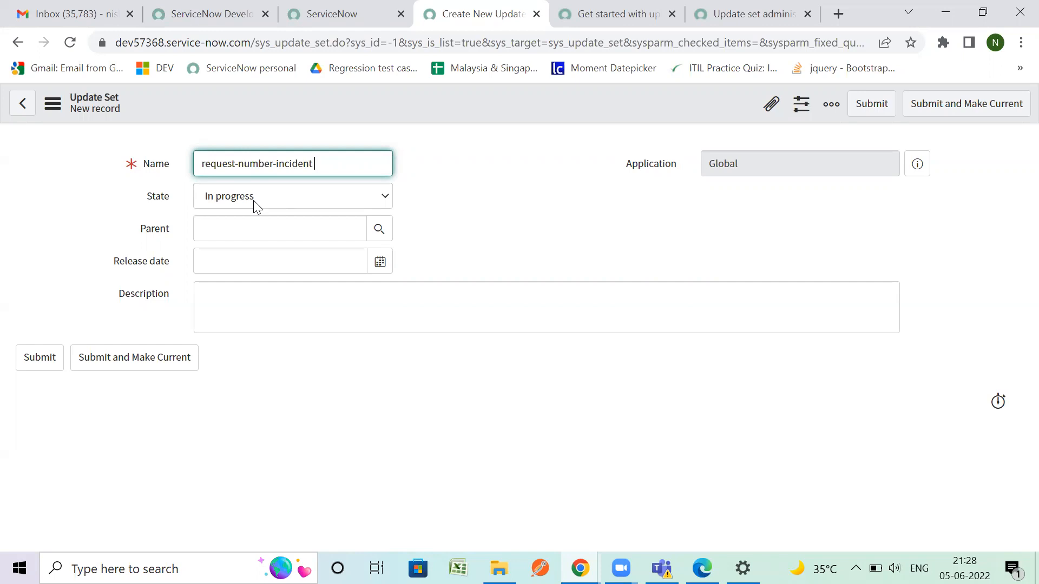
{"action": "key", "text": "BackSpace"}
{"action": "key", "text": "BackSpace"}
{"action": "key", "text": "BackSpace"}
{"action": "key", "text": "BackSpace"}
{"action": "key", "text": "BackSpace"}
{"action": "type", "text": "create catalog item"}
Keep the update set's state as In progress, then submit it and make it the current update set.
{"action": "left_click", "coordinate": [243, 199]}
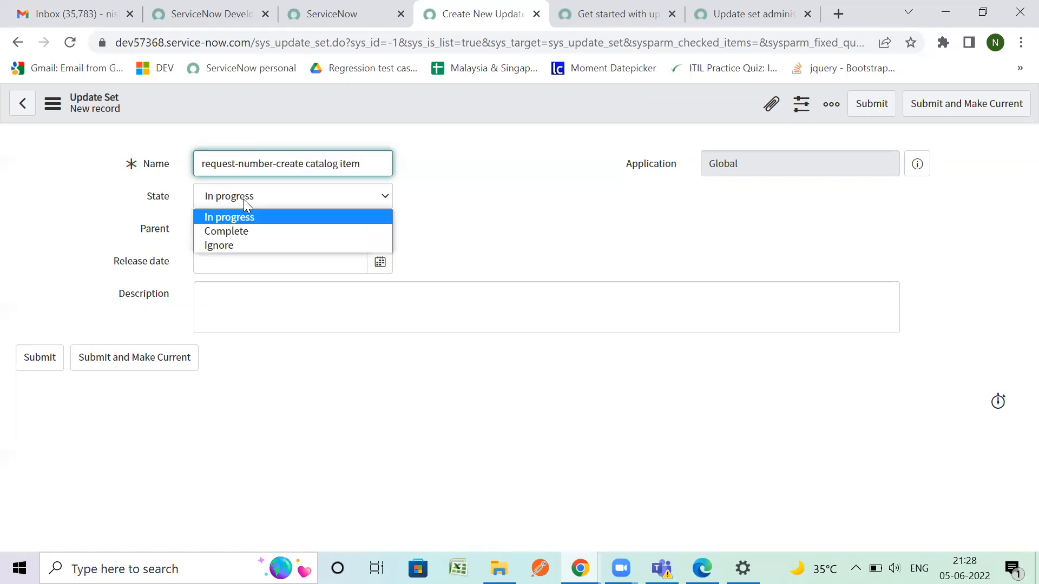
{"action": "left_click", "coordinate": [460, 203]}
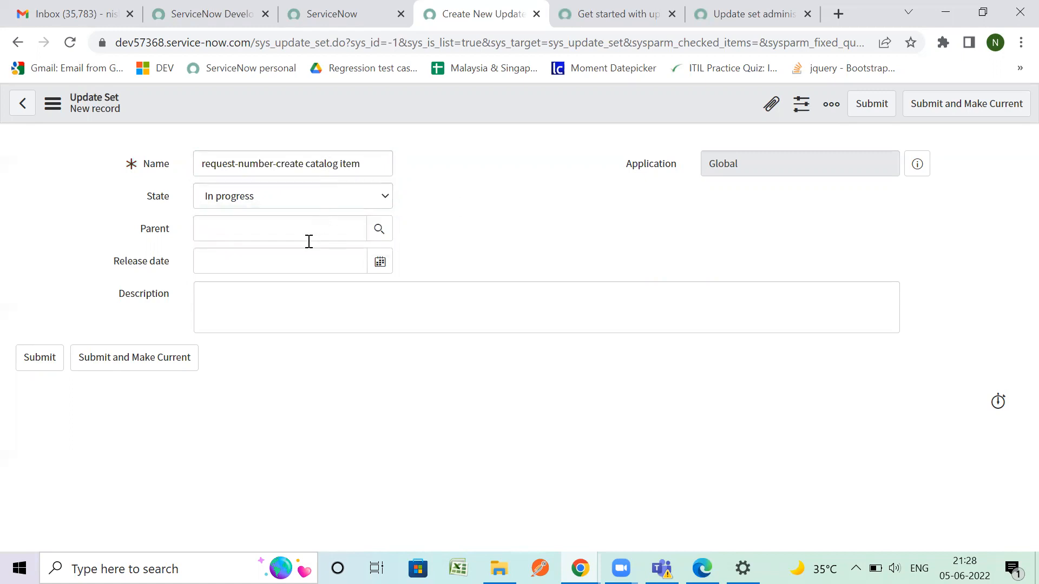
{"action": "left_click_drag", "start_coordinate": [282, 163], "coordinate": [357, 172]}
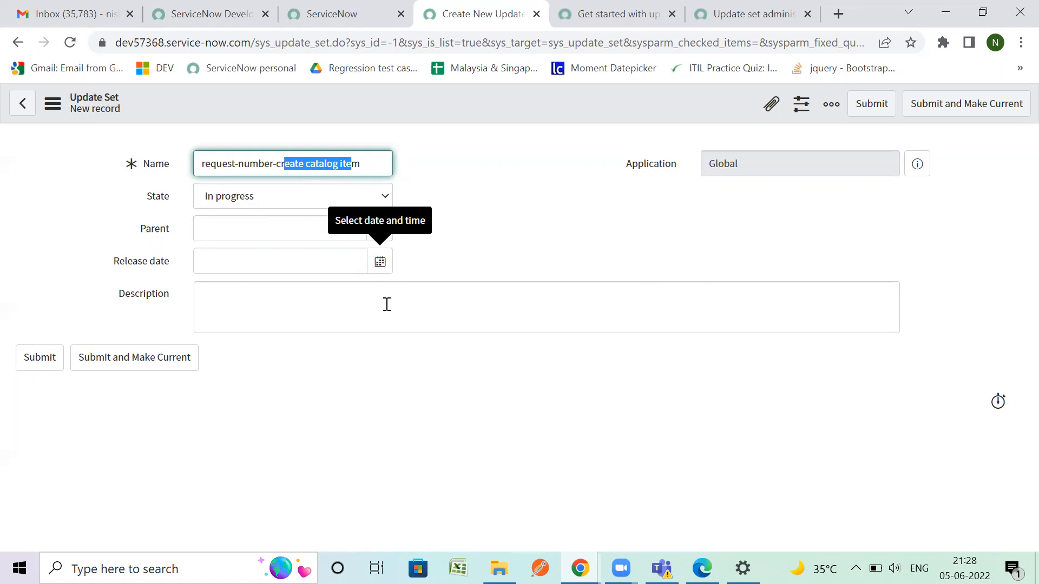
{"action": "left_click", "coordinate": [134, 357]}
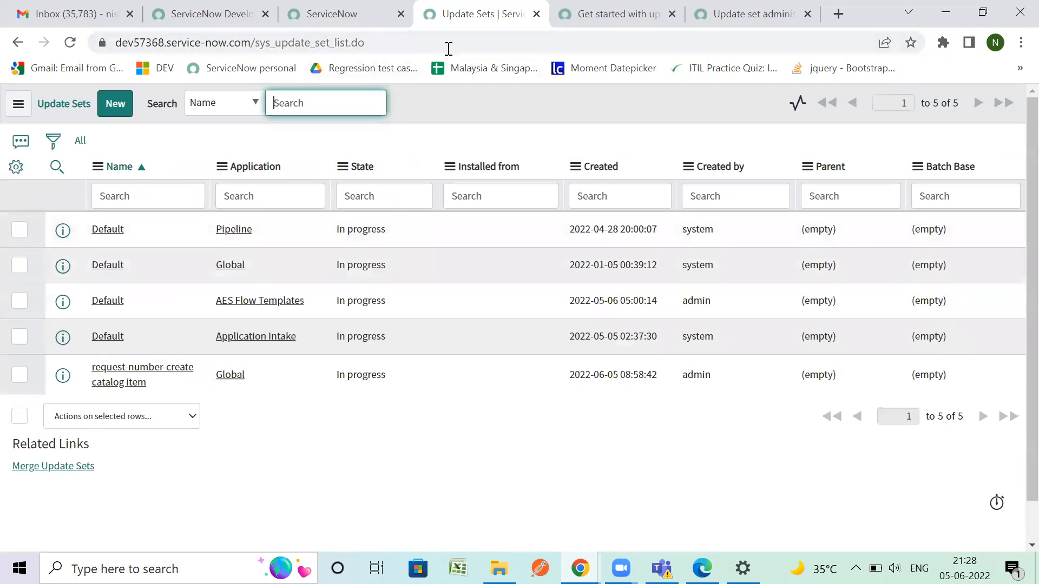
Reload the main instance page and check which update set the header picker has selected.
{"action": "left_click", "coordinate": [347, 13]}
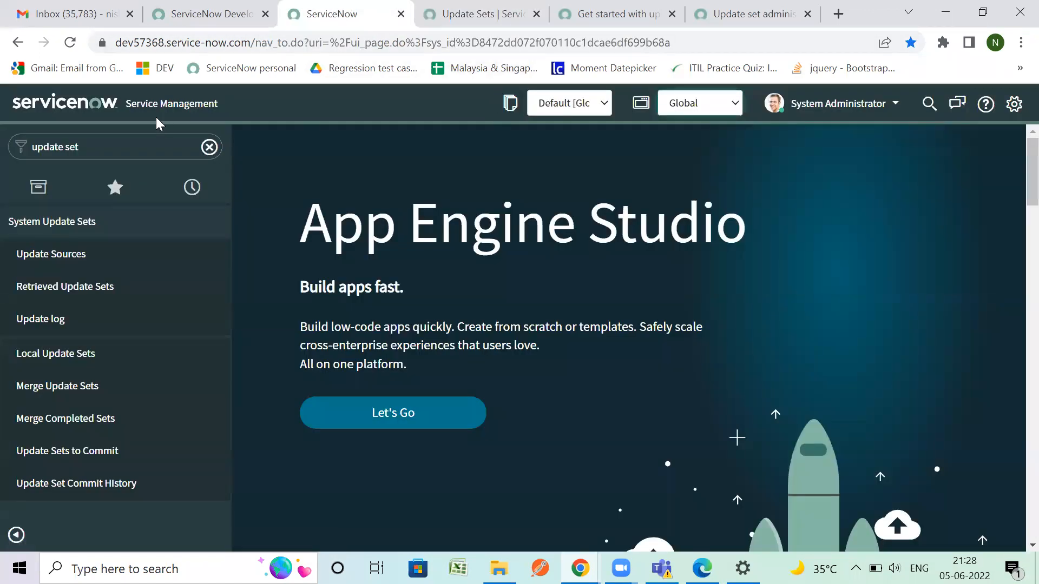
{"action": "left_click", "coordinate": [70, 43]}
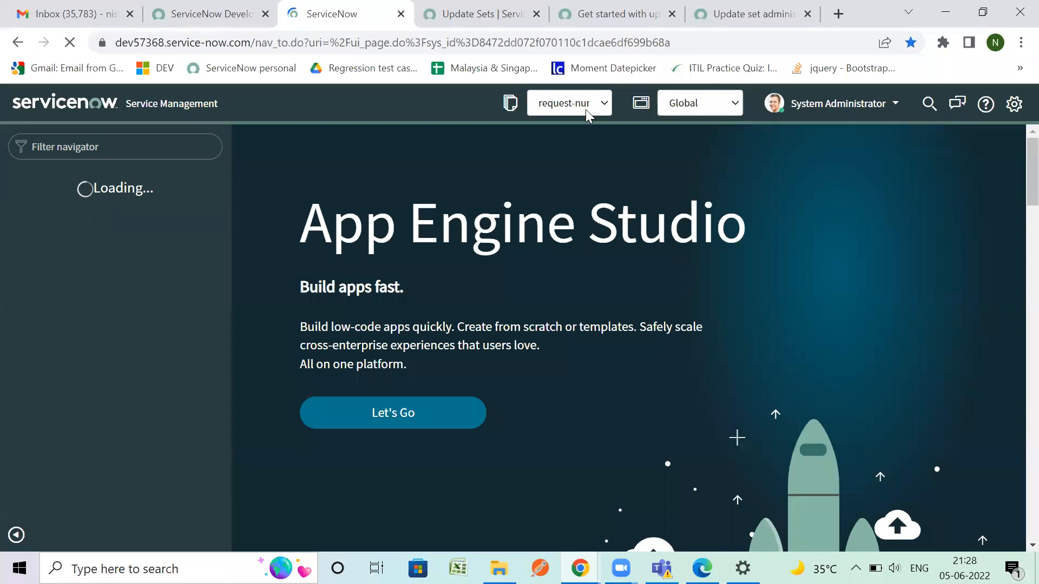
{"action": "left_click", "coordinate": [575, 107]}
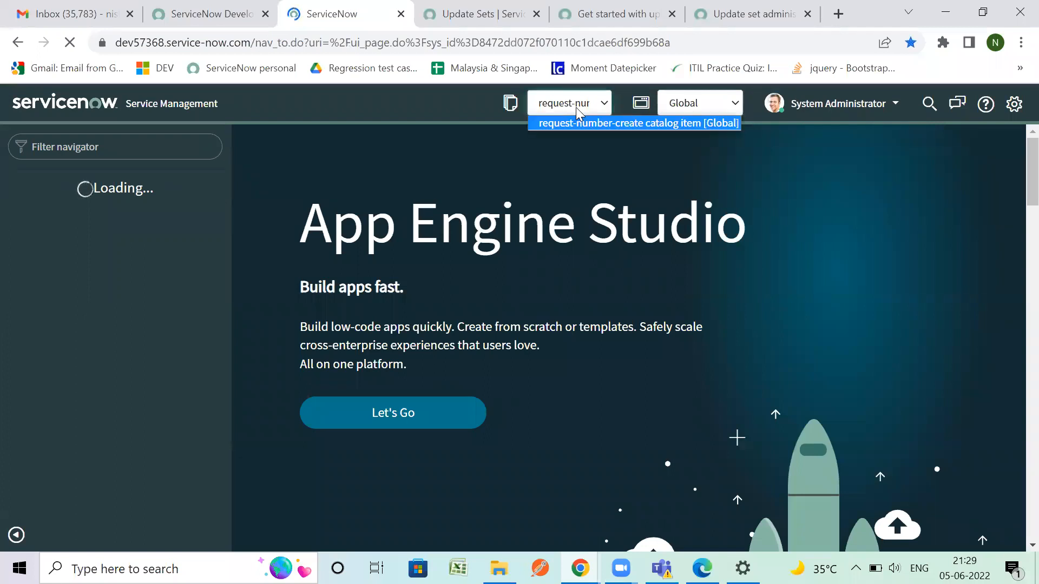
{"action": "left_click", "coordinate": [451, 183]}
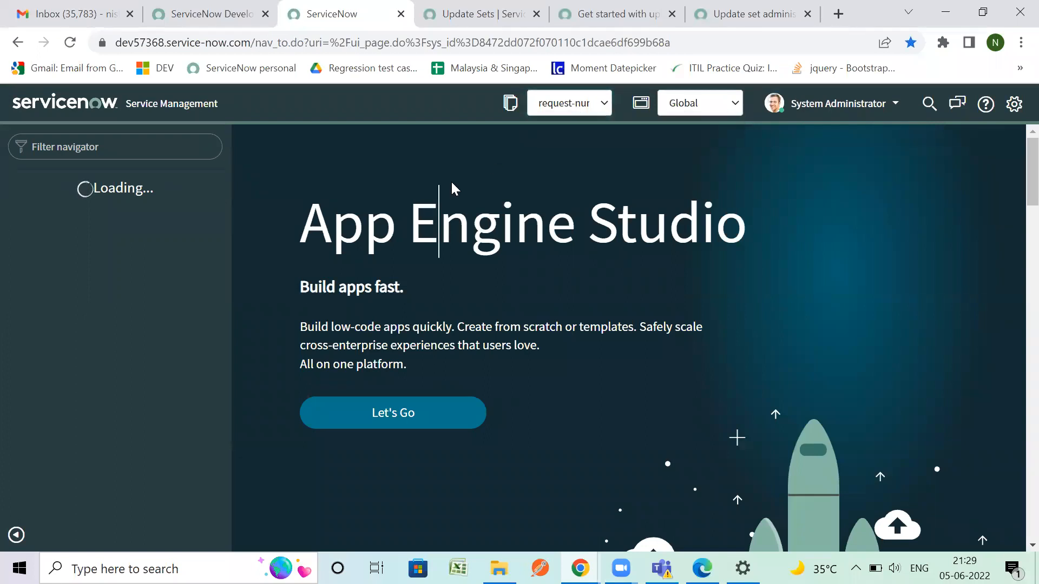
Try filtering the navigator for "catalog item", then clear the filter text.
{"action": "left_click", "coordinate": [129, 150]}
{"action": "type", "text": "c"}
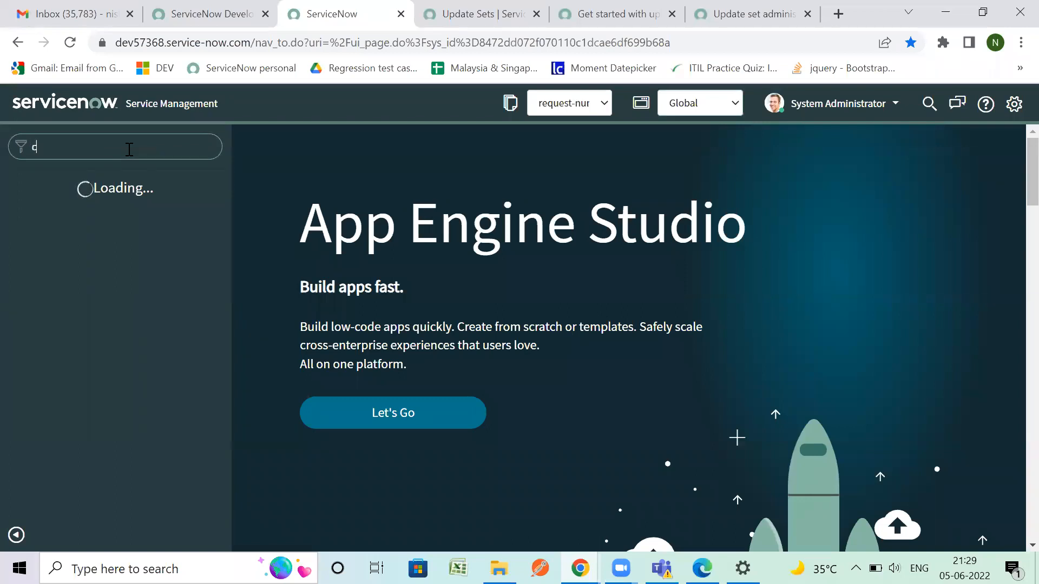
{"action": "type", "text": "atalog"}
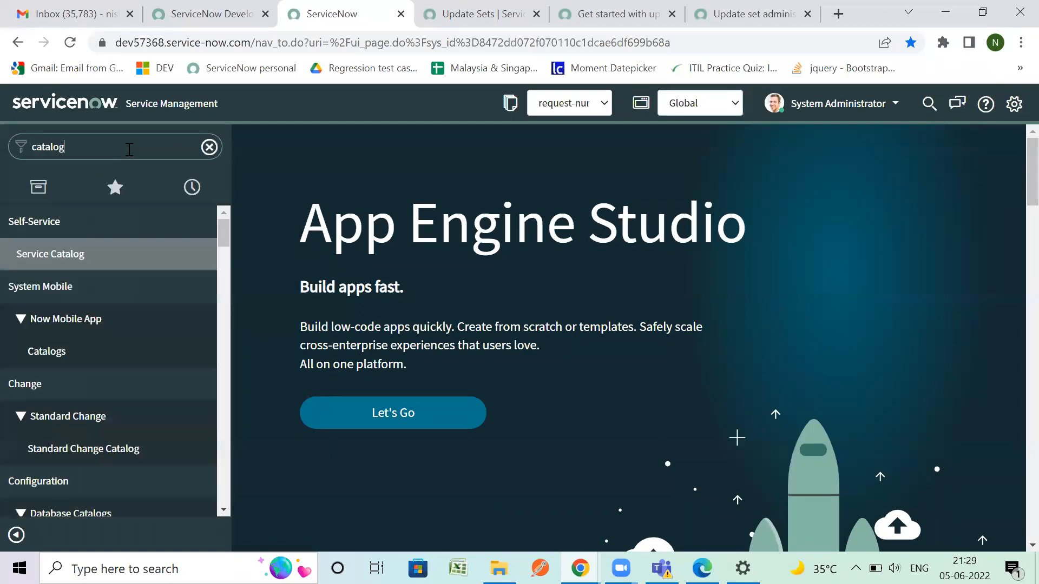
{"action": "type", "text": " item"}
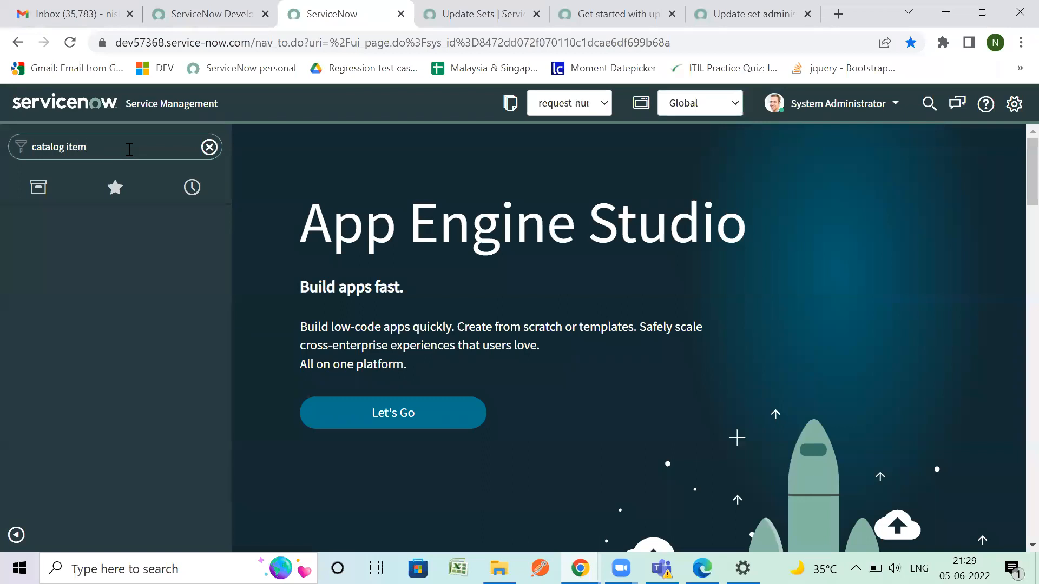
{"action": "key", "text": "BackSpace"}
{"action": "key", "text": "BackSpace"}
{"action": "key", "text": "BackSpace"}
{"action": "key", "text": "BackSpace"}
{"action": "key", "text": "BackSpace"}
{"action": "key", "text": "BackSpace"}
{"action": "key", "text": "BackSpace"}
{"action": "key", "text": "BackSpace"}
{"action": "key", "text": "BackSpace"}
{"action": "key", "text": "BackSpace"}
{"action": "key", "text": "BackSpace"}
{"action": "key", "text": "BackSpace"}
Filter the navigator for "maintain item".
{"action": "type", "text": "mainta"}
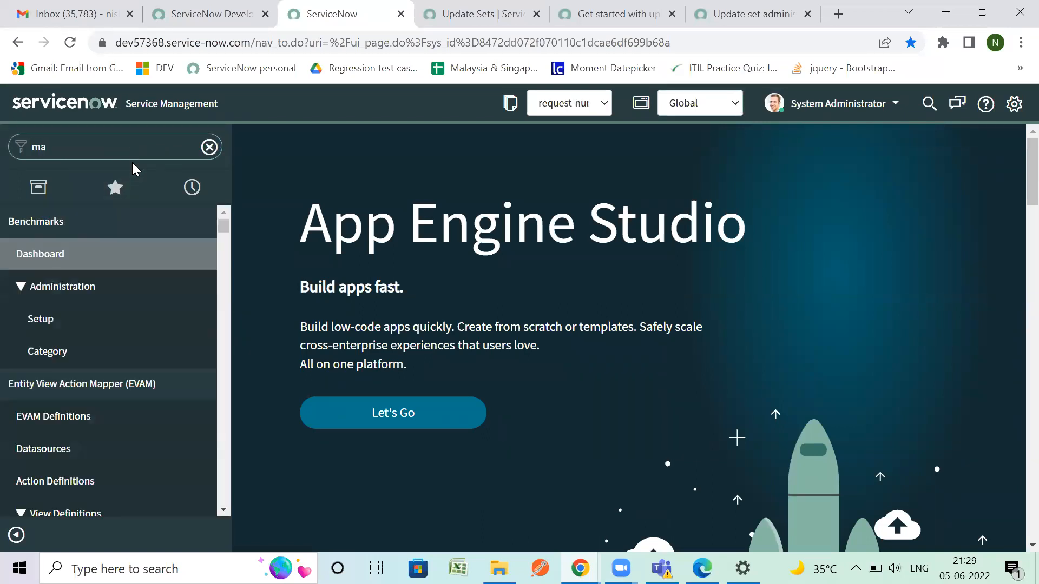
{"action": "key", "text": "BackSpace"}
{"action": "type", "text": "in item"}
{"action": "key", "text": "BackSpace"}
{"action": "key", "text": "BackSpace"}
{"action": "key", "text": "BackSpace"}
{"action": "key", "text": "BackSpace"}
{"action": "key", "text": "BackSpace"}
{"action": "key", "text": "BackSpace"}
{"action": "key", "text": "BackSpace"}
{"action": "type", "text": "ain item"}
Open the Maintain Items list in a new browser tab and highlight the sc_cat_item table name in its address.
{"action": "right_click", "coordinate": [86, 292]}
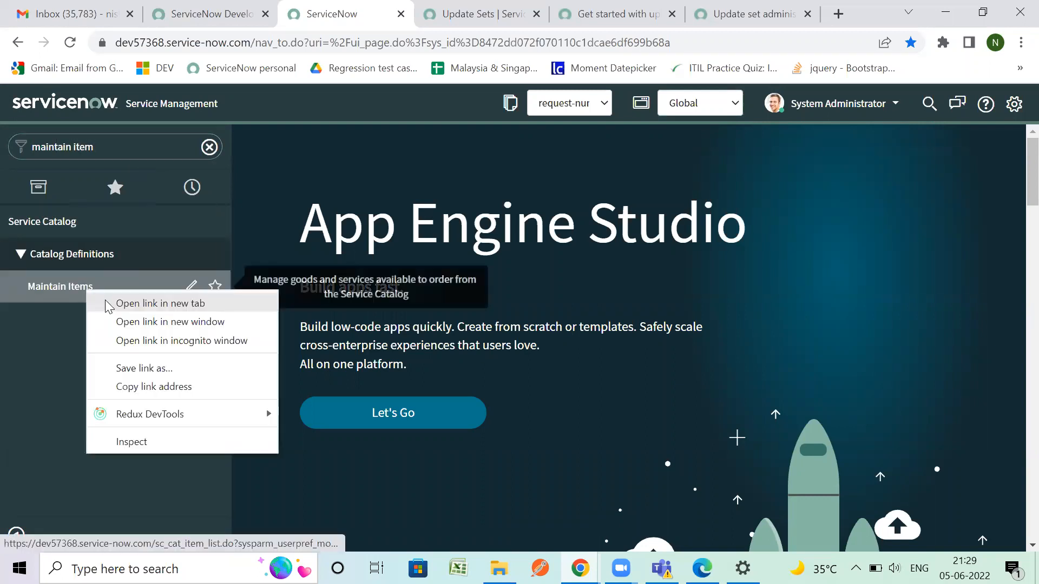
{"action": "left_click", "coordinate": [107, 304]}
{"action": "left_click", "coordinate": [395, 12]}
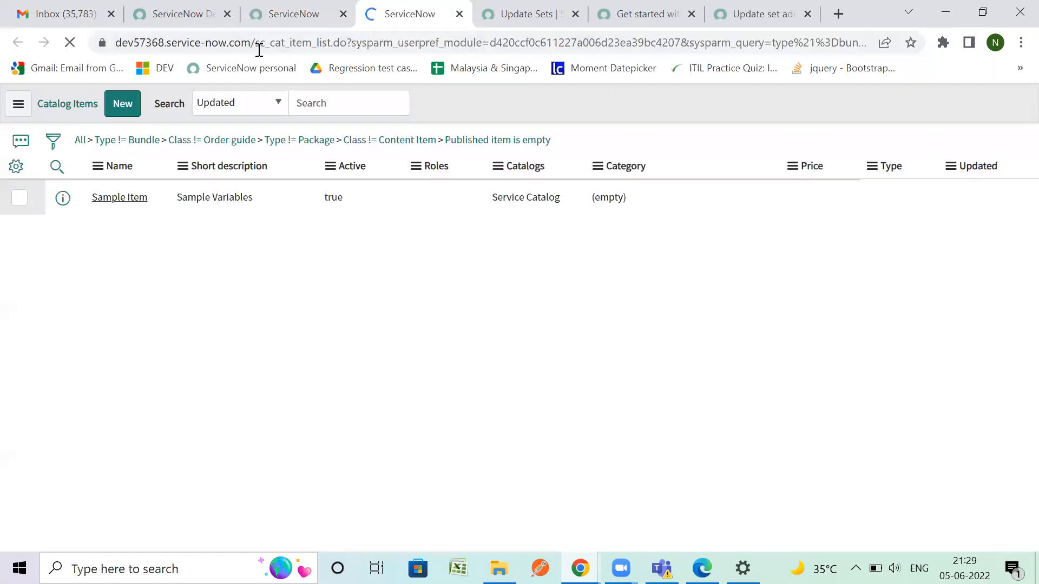
{"action": "left_click_drag", "start_coordinate": [256, 42], "coordinate": [312, 42]}
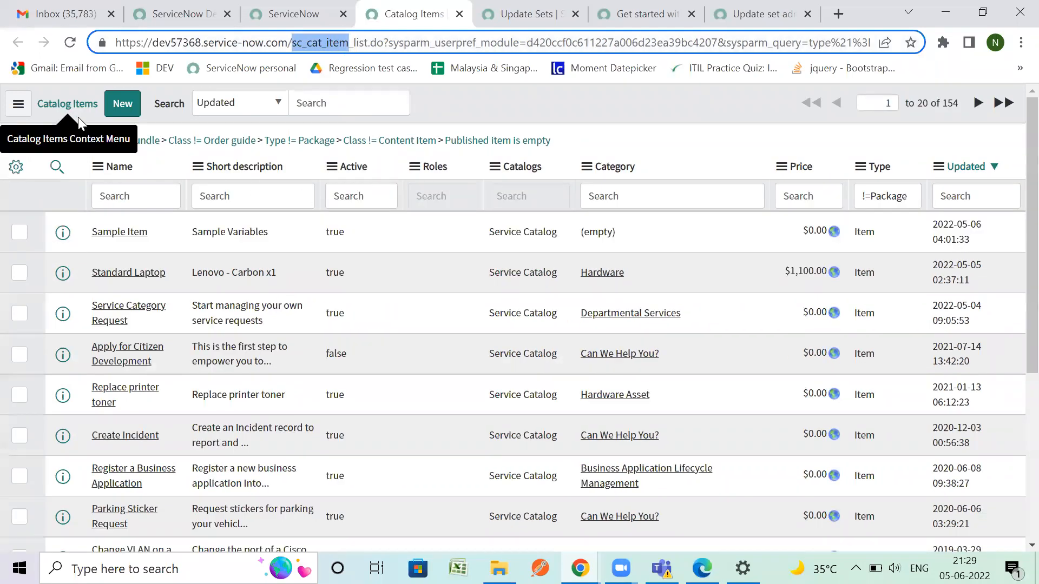
Open the Sample Item record from the catalog items list in a new browser tab.
{"action": "right_click", "coordinate": [66, 241]}
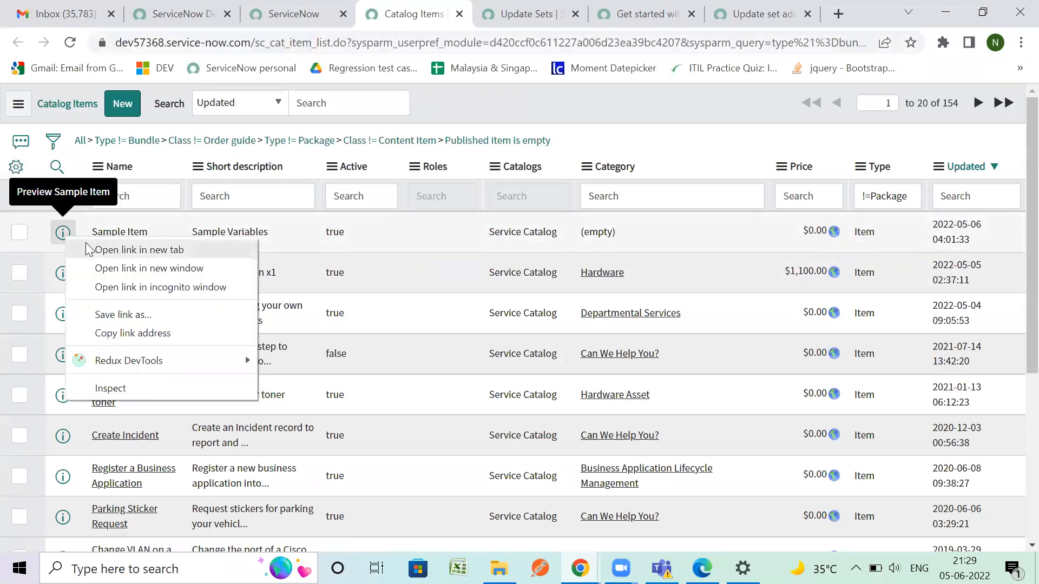
{"action": "left_click", "coordinate": [130, 252]}
{"action": "left_click", "coordinate": [455, 6]}
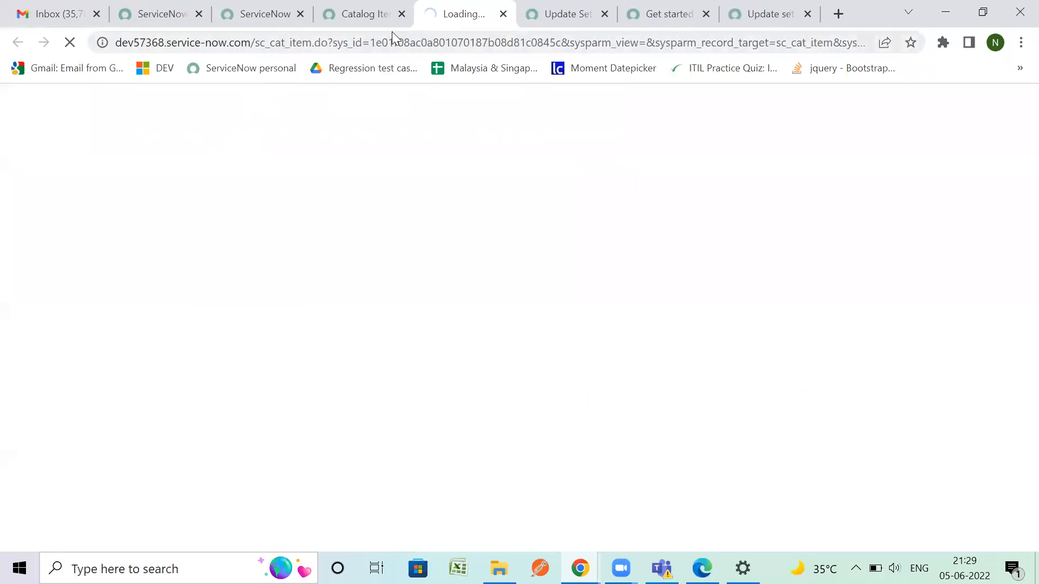
Return to the main instance page, open the current update set's record and check its Customer Updates list.
{"action": "left_click", "coordinate": [270, 14]}
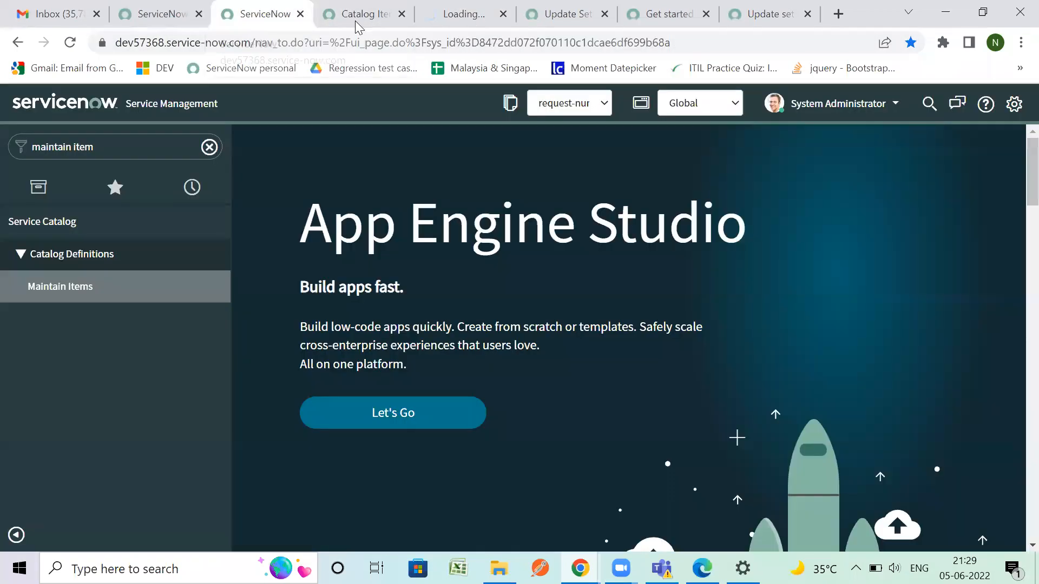
{"action": "left_click", "coordinate": [509, 104]}
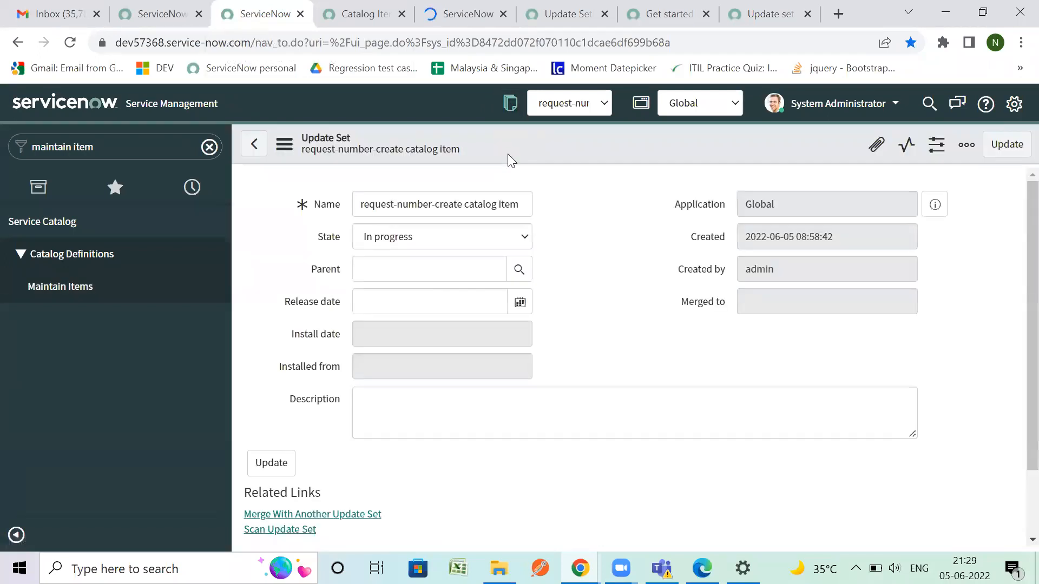
{"action": "scroll", "coordinate": [493, 302], "scroll_direction": "down", "scroll_amount": 3}
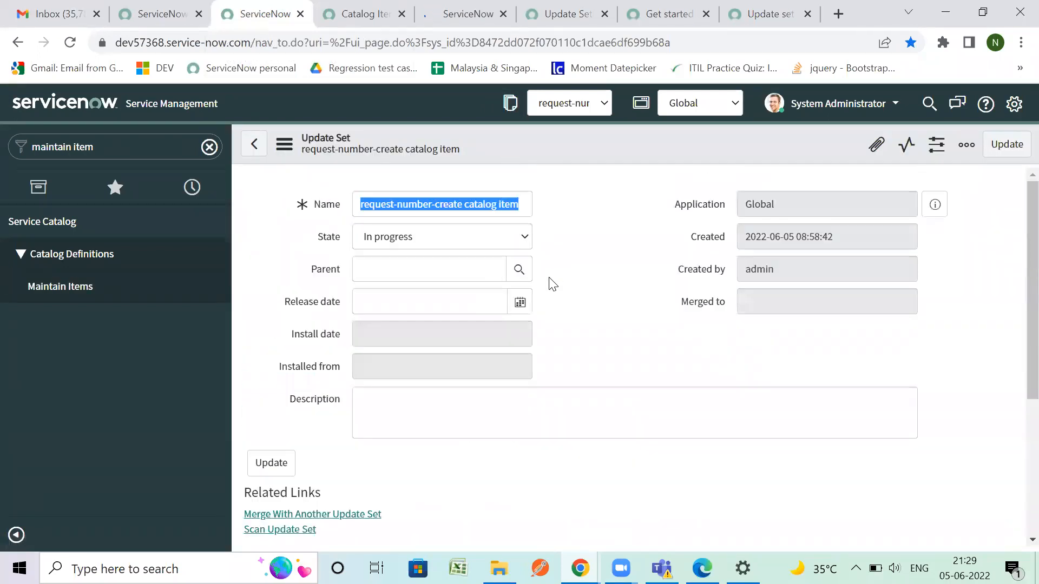
{"action": "scroll", "coordinate": [583, 300], "scroll_direction": "down", "scroll_amount": 5}
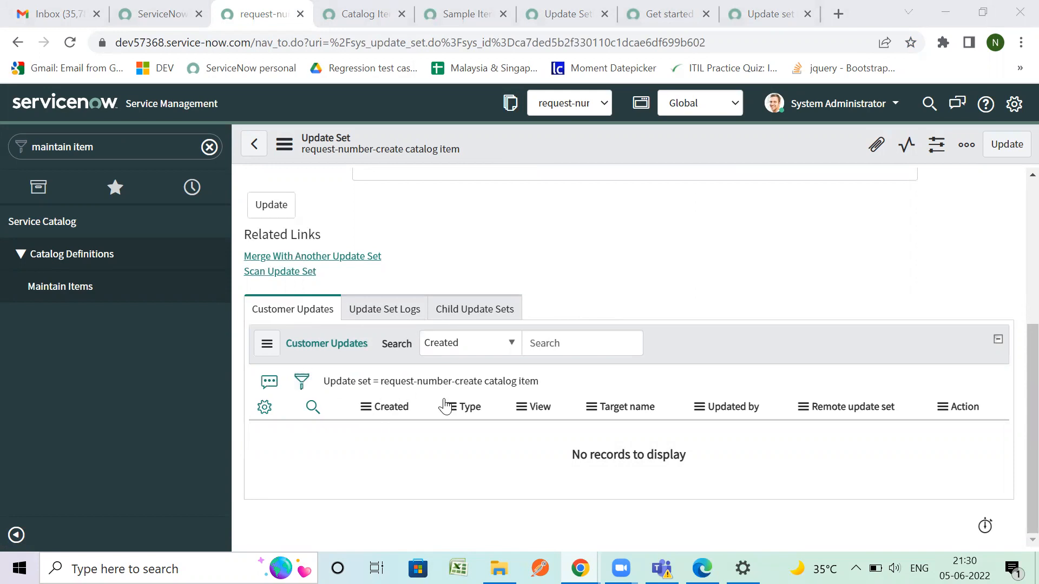
Start a new Single Line Text variable on the Sample Item record with the question "test variable".
{"action": "left_click", "coordinate": [437, 3]}
{"action": "scroll", "coordinate": [338, 156], "scroll_direction": "down", "scroll_amount": 15}
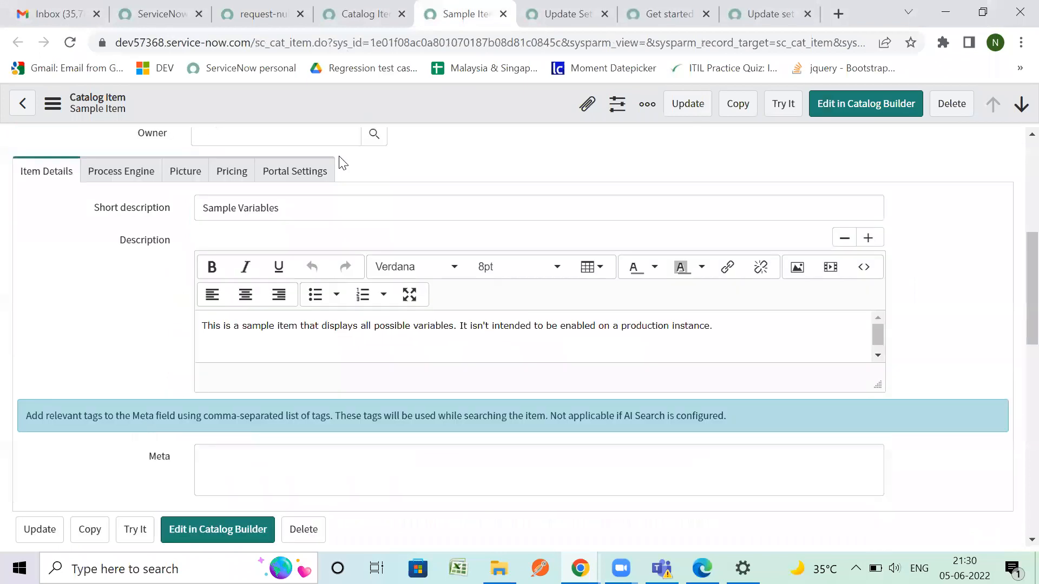
{"action": "scroll", "coordinate": [339, 156], "scroll_direction": "up", "scroll_amount": 3}
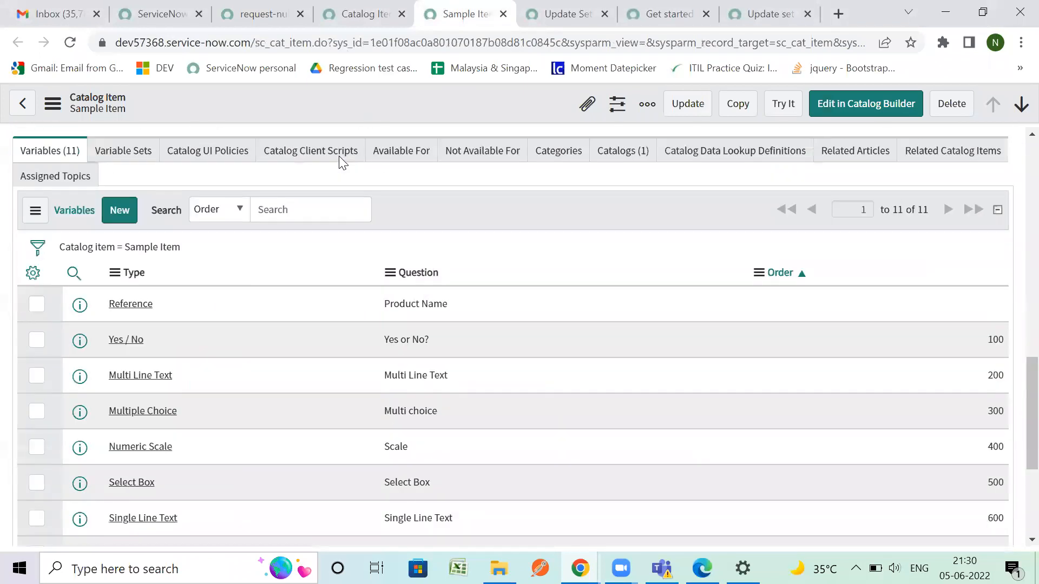
{"action": "left_click", "coordinate": [129, 212]}
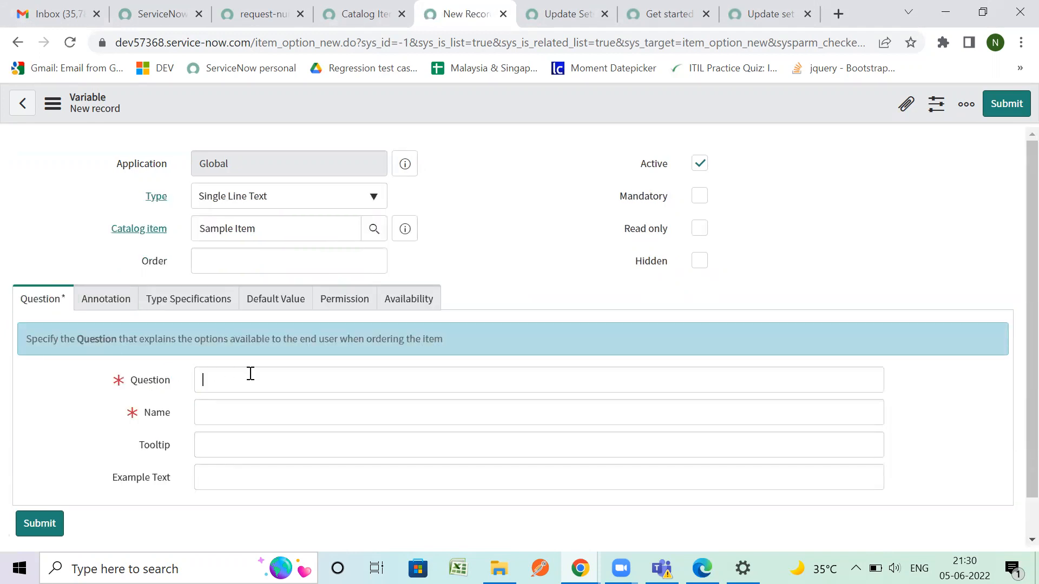
{"action": "type", "text": "test variable"}
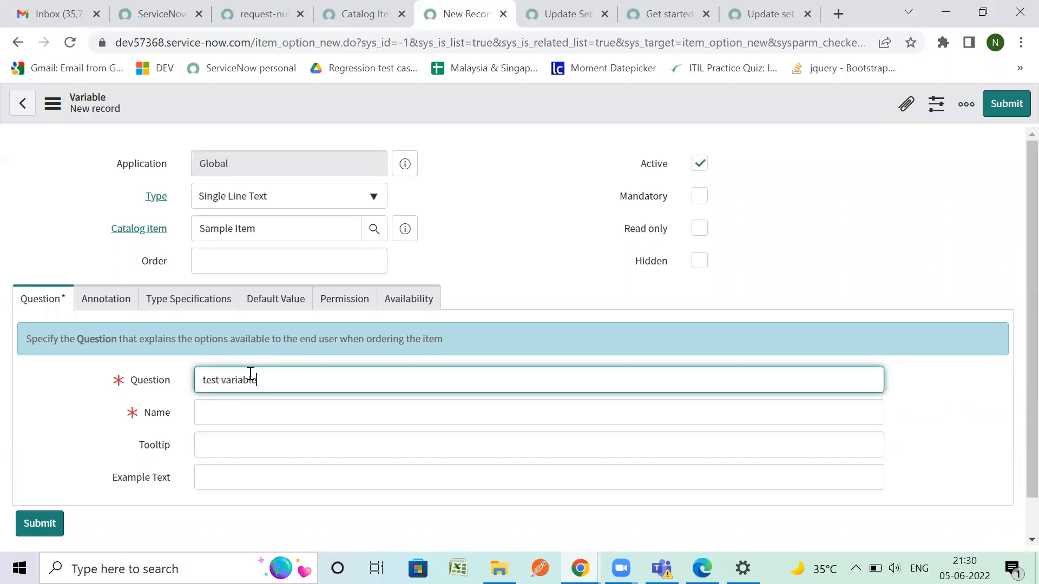
{"action": "key", "text": "Tab"}
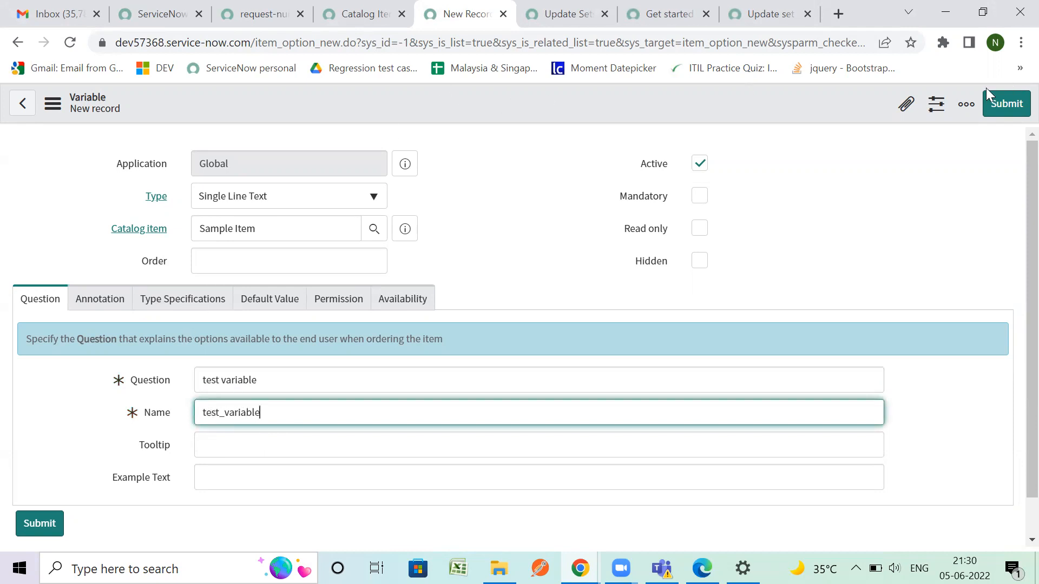
Set the new variable's order to 500 and save the record while staying on its form.
{"action": "left_click", "coordinate": [381, 263]}
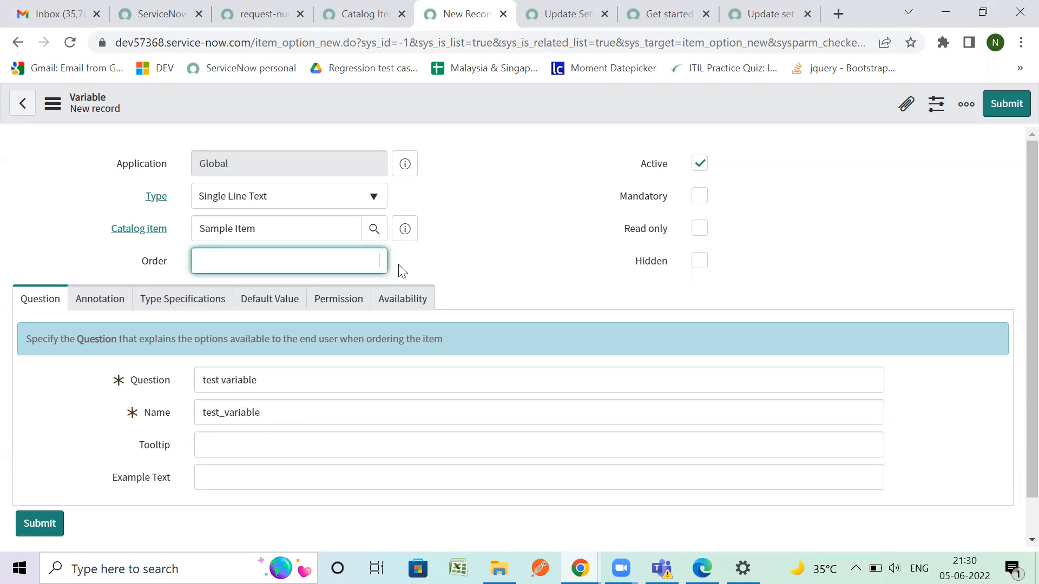
{"action": "type", "text": "500"}
{"action": "right_click", "coordinate": [435, 101]}
{"action": "left_click", "coordinate": [446, 108]}
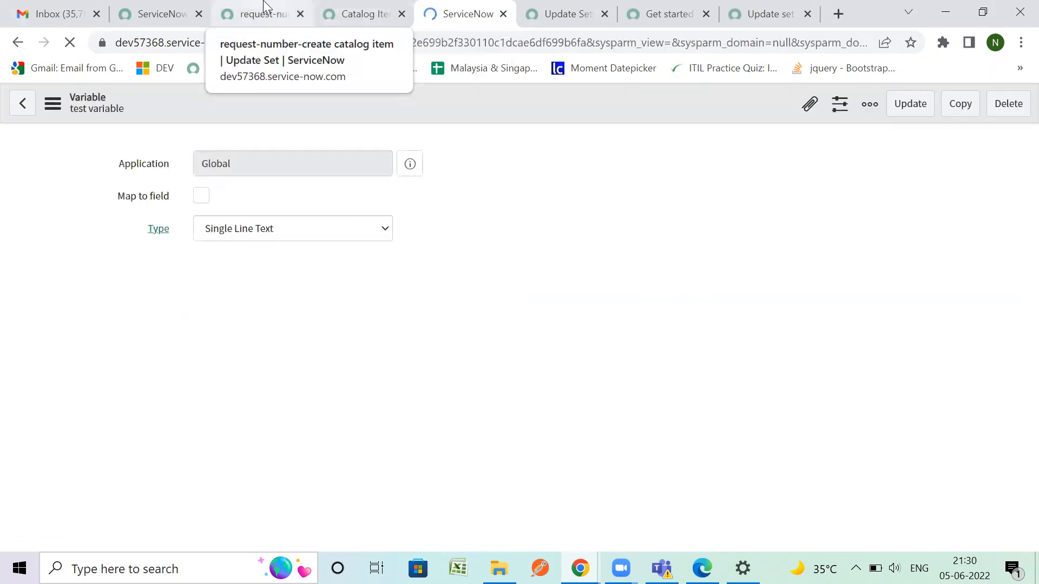
Reload the update set record and check its Customer Updates list for the new variable.
{"action": "left_click", "coordinate": [265, 8]}
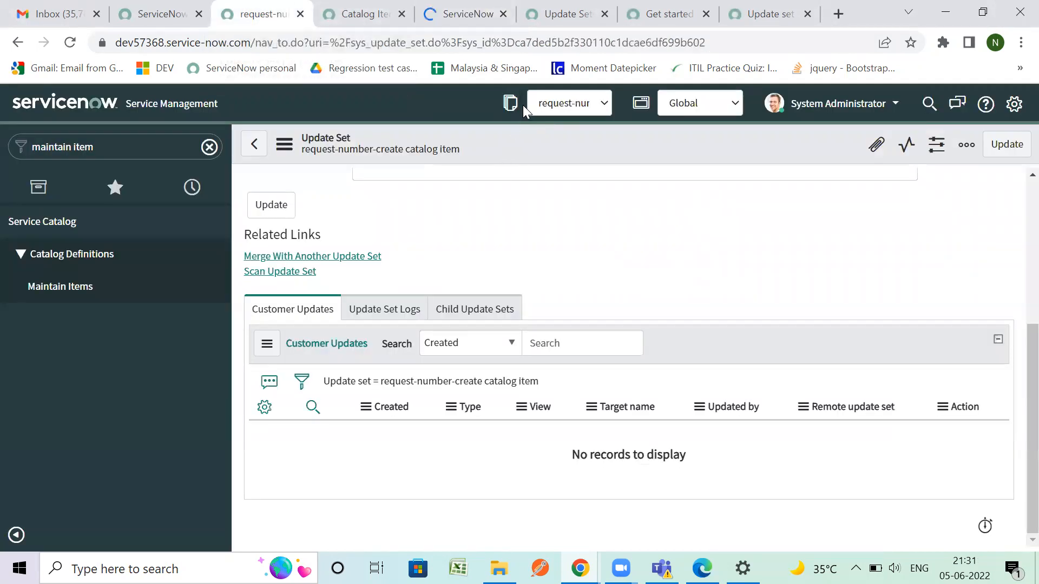
{"action": "left_click", "coordinate": [70, 43]}
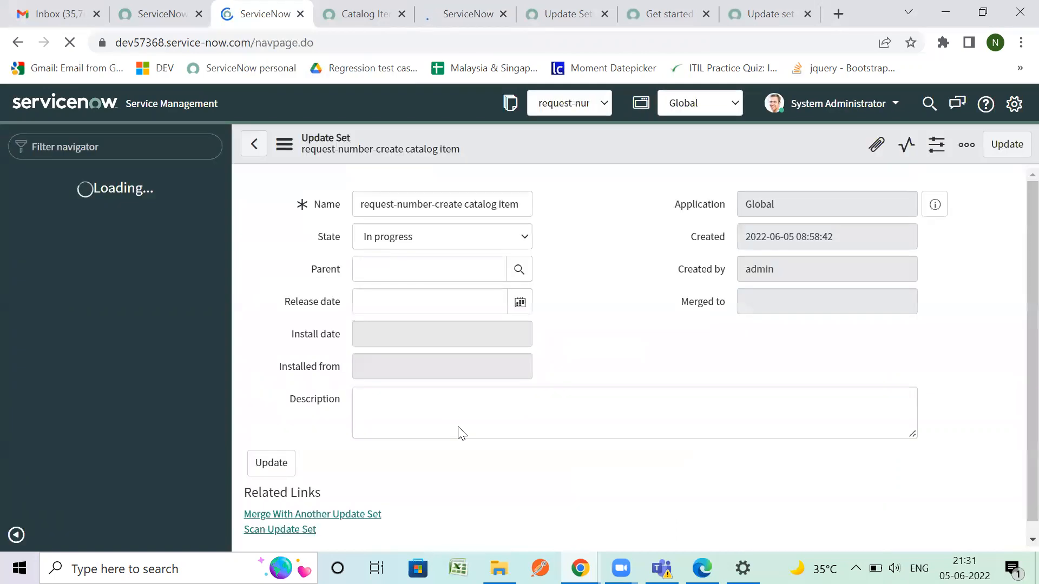
{"action": "scroll", "coordinate": [459, 427], "scroll_direction": "down", "scroll_amount": 4}
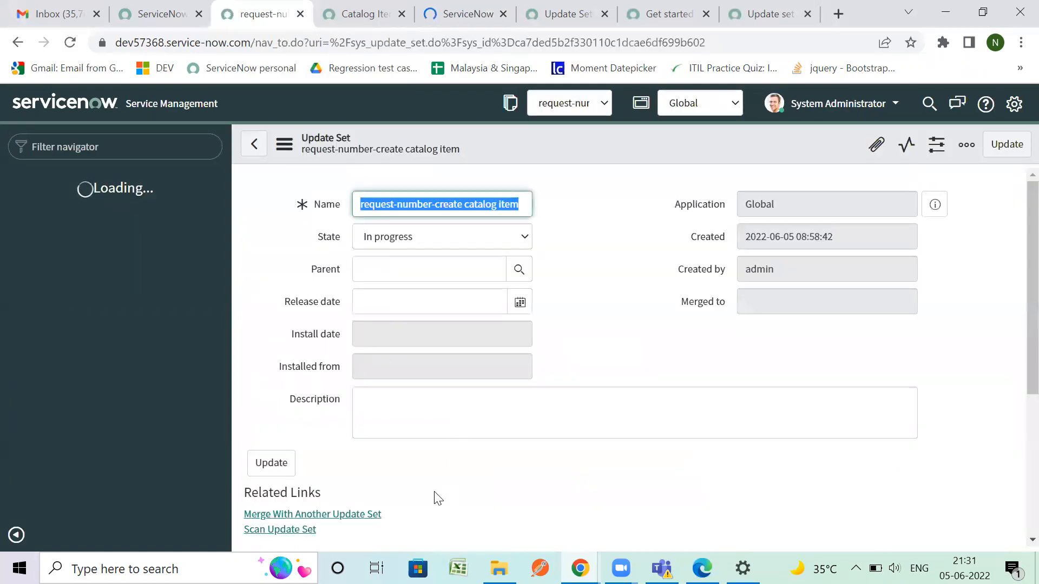
{"action": "scroll", "coordinate": [433, 495], "scroll_direction": "down", "scroll_amount": 5}
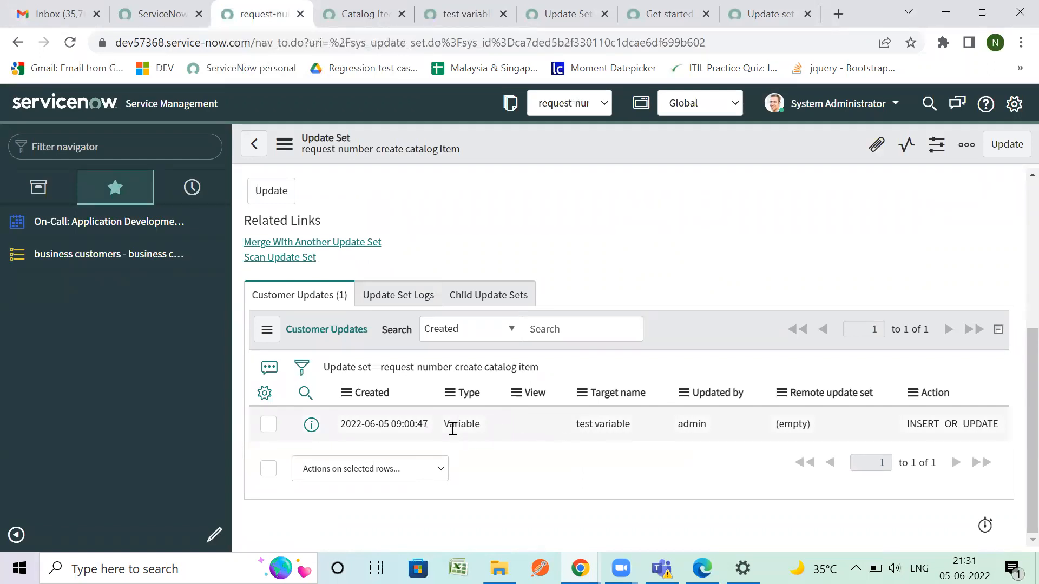
{"action": "scroll", "coordinate": [453, 430], "scroll_direction": "up", "scroll_amount": 5}
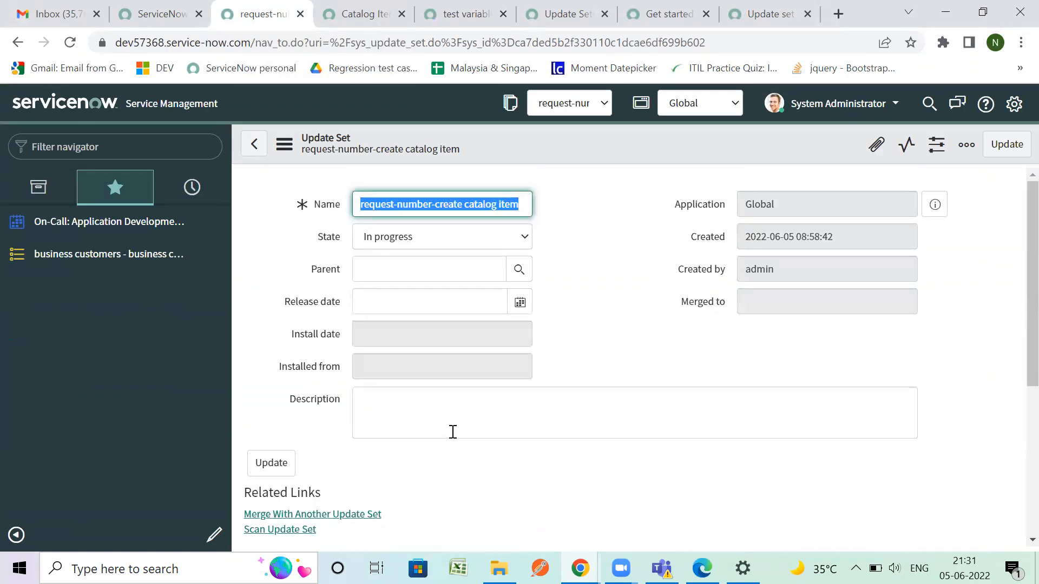
{"action": "scroll", "coordinate": [451, 431], "scroll_direction": "down", "scroll_amount": 3}
{"action": "scroll", "coordinate": [453, 435], "scroll_direction": "down", "scroll_amount": 2}
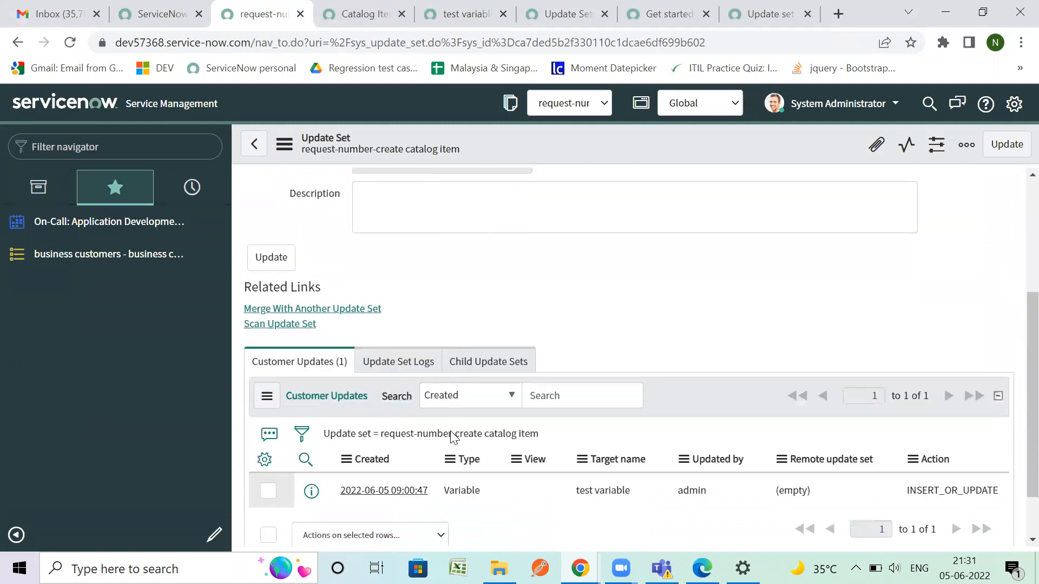
{"action": "scroll", "coordinate": [452, 434], "scroll_direction": "up", "scroll_amount": 5}
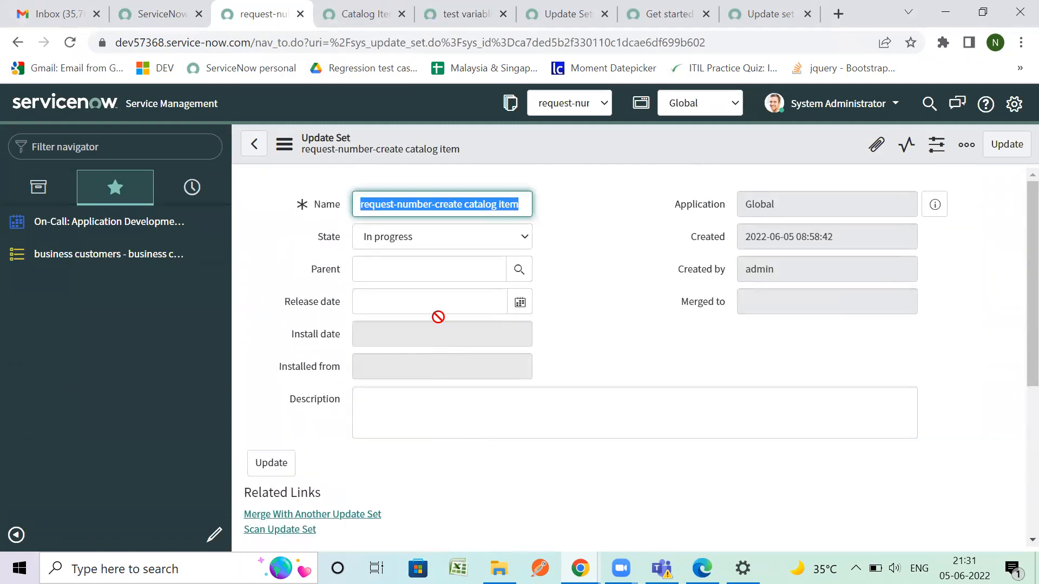
Open the update set's Customer Updates list in a new window and highlight the type of the captured record.
{"action": "left_click", "coordinate": [163, 154]}
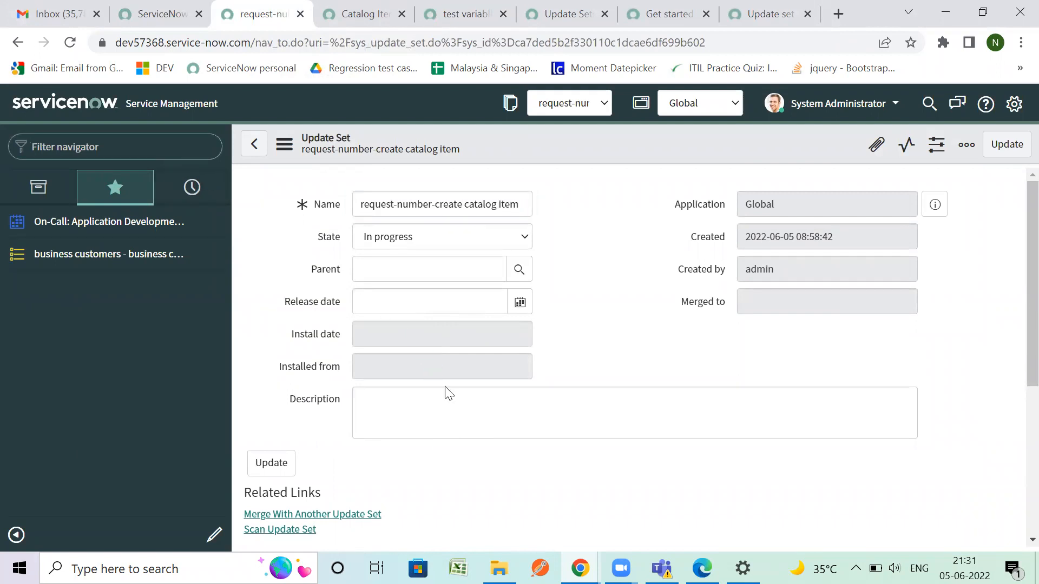
{"action": "scroll", "coordinate": [444, 386], "scroll_direction": "down", "scroll_amount": 5}
{"action": "scroll", "coordinate": [446, 391], "scroll_direction": "up", "scroll_amount": 5}
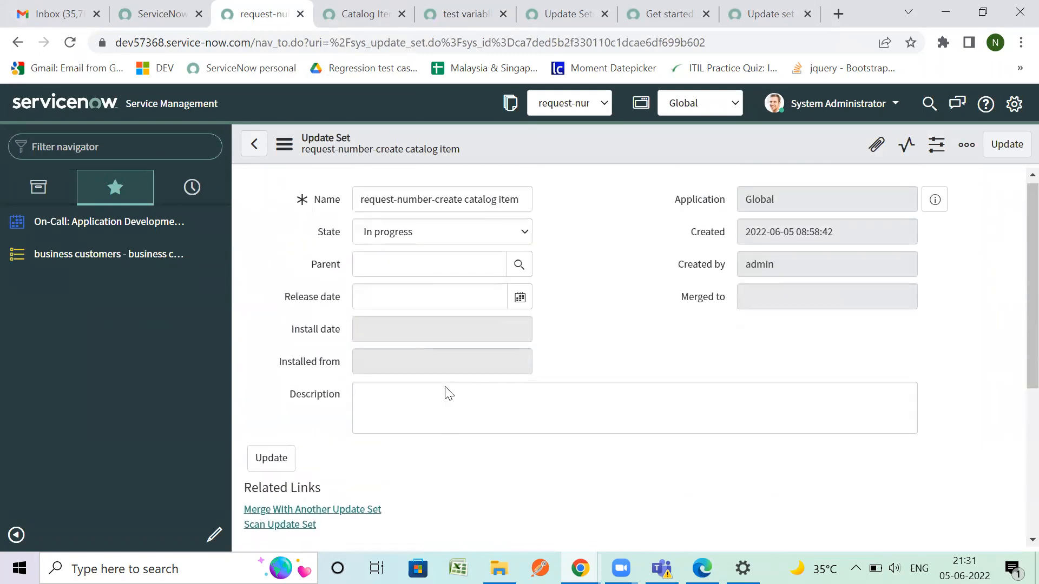
{"action": "scroll", "coordinate": [452, 351], "scroll_direction": "down", "scroll_amount": 5}
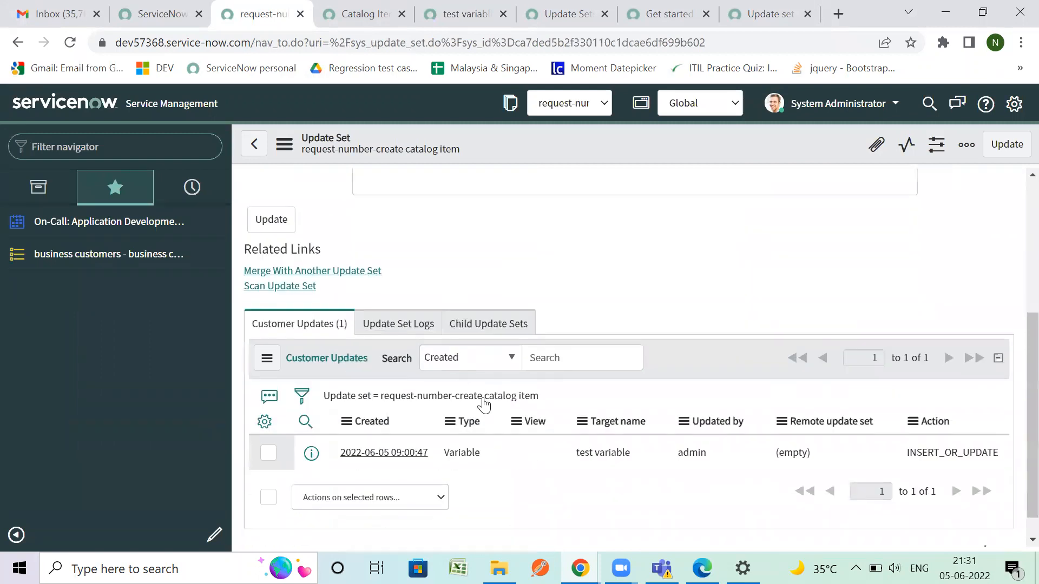
{"action": "right_click", "coordinate": [539, 400]}
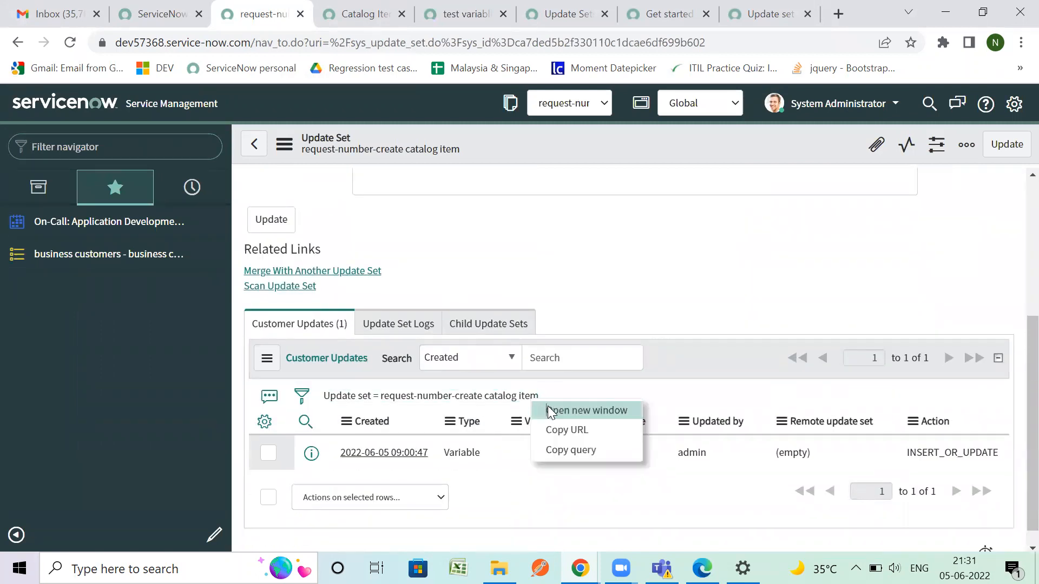
{"action": "left_click", "coordinate": [542, 410]}
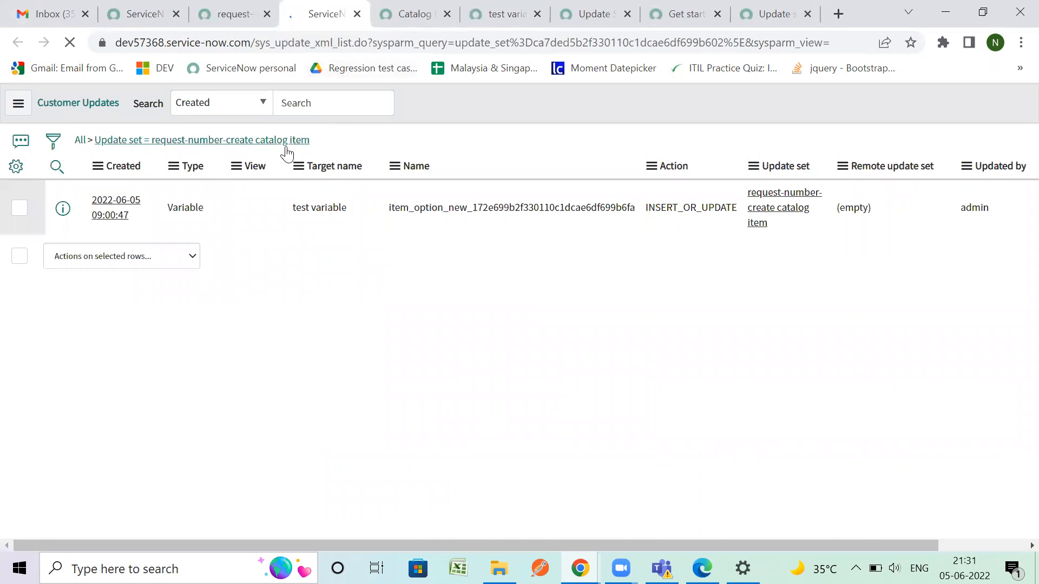
{"action": "left_click_drag", "start_coordinate": [206, 239], "coordinate": [166, 240]}
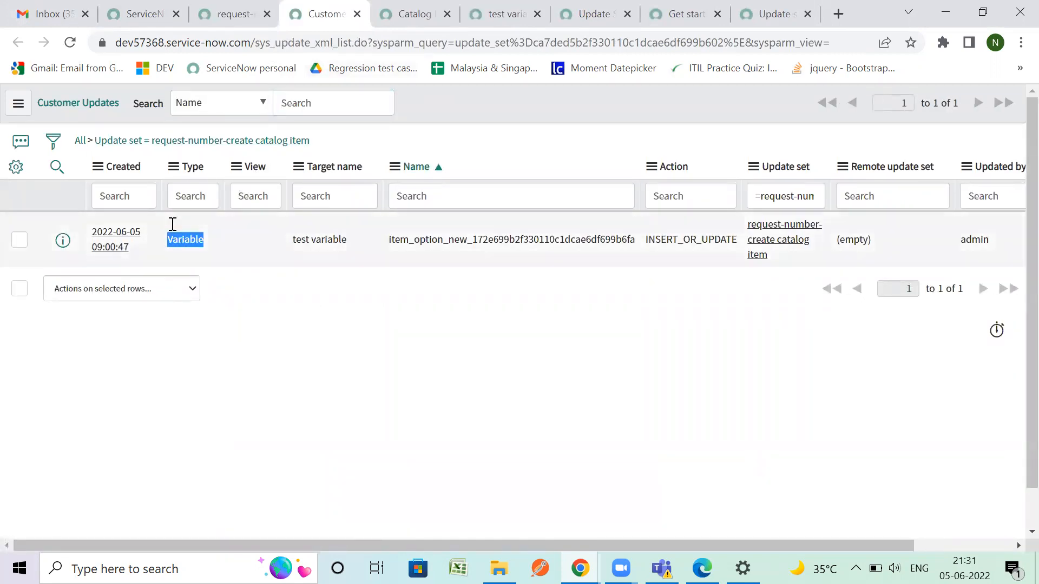
Return to the update set record, change its state to Complete and save it.
{"action": "left_click", "coordinate": [235, 17]}
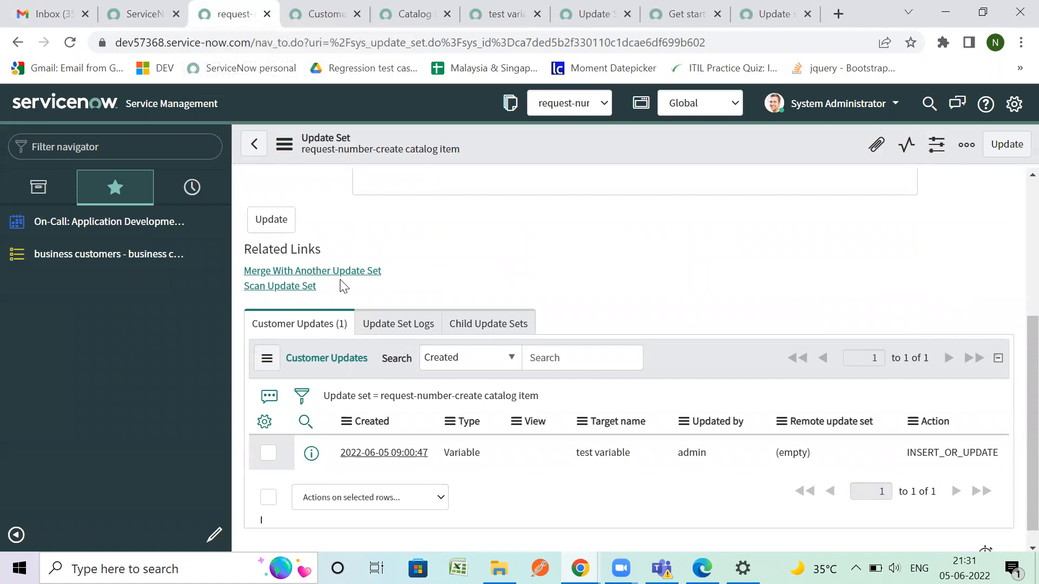
{"action": "scroll", "coordinate": [340, 284], "scroll_direction": "up", "scroll_amount": 5}
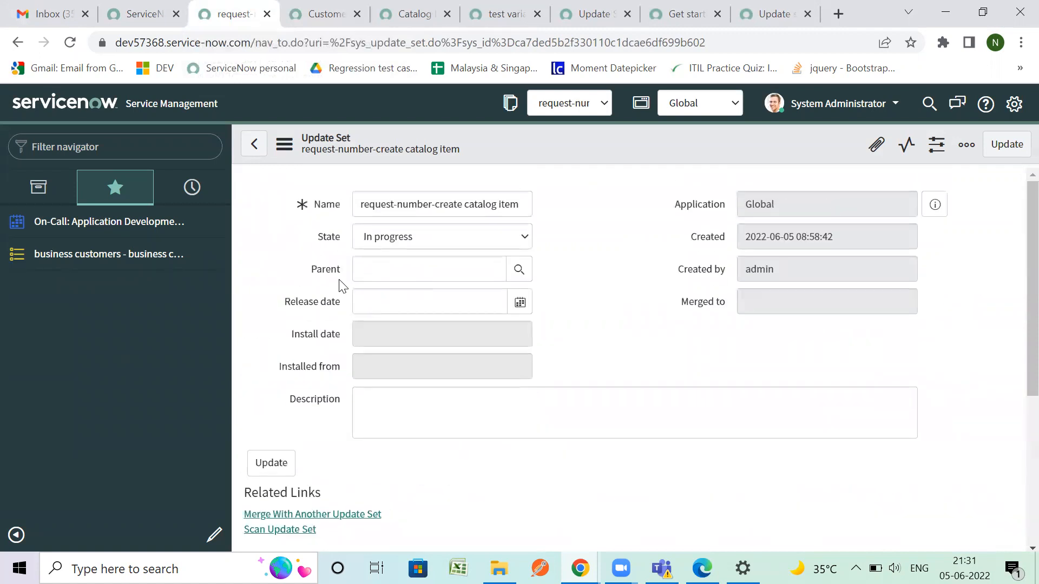
{"action": "scroll", "coordinate": [393, 176], "scroll_direction": "down", "scroll_amount": 2}
{"action": "scroll", "coordinate": [395, 177], "scroll_direction": "up", "scroll_amount": 2}
{"action": "left_click", "coordinate": [422, 237]}
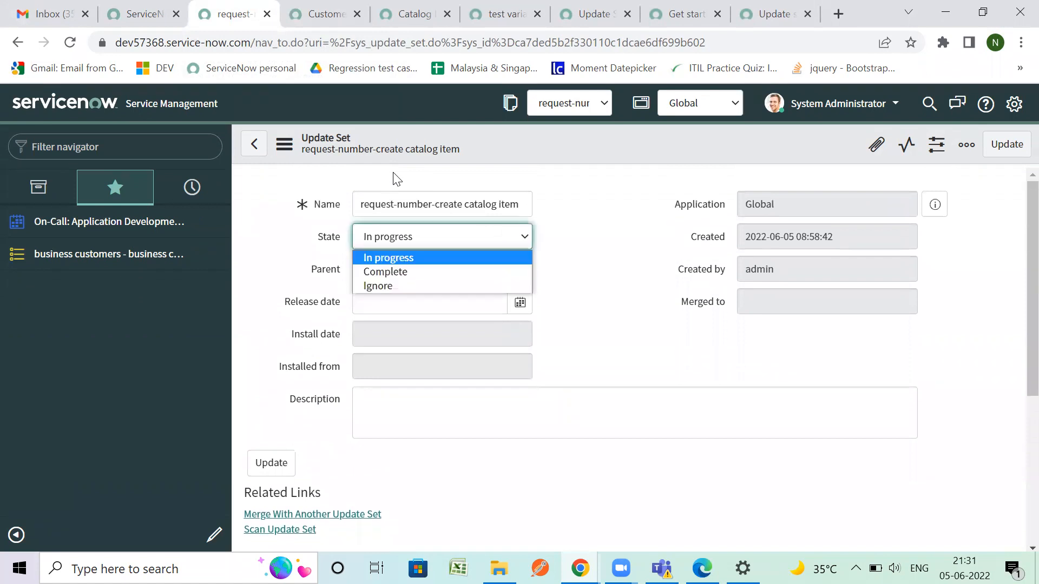
{"action": "left_click", "coordinate": [392, 272]}
{"action": "right_click", "coordinate": [499, 154]}
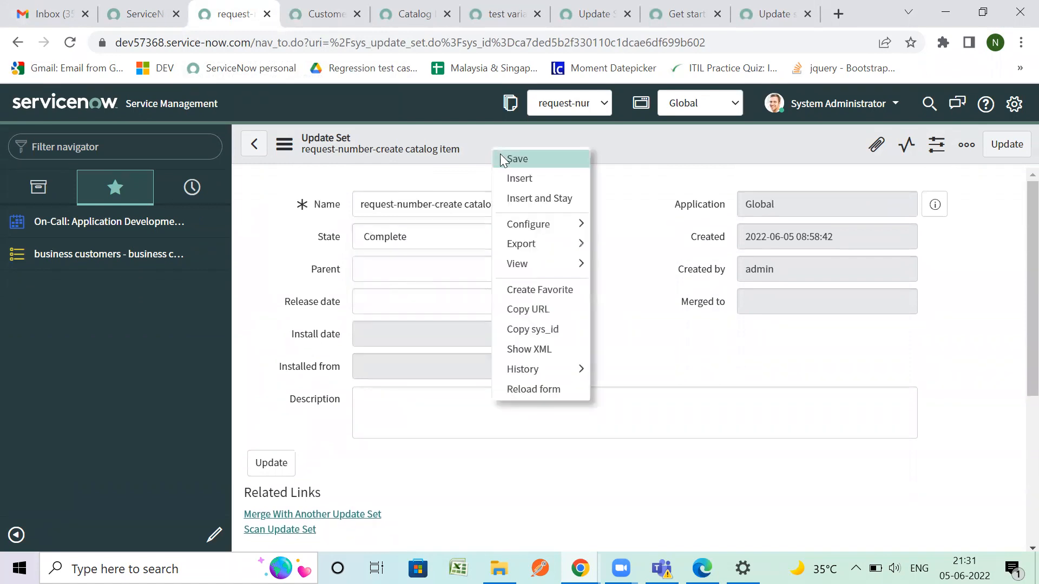
{"action": "left_click", "coordinate": [501, 158]}
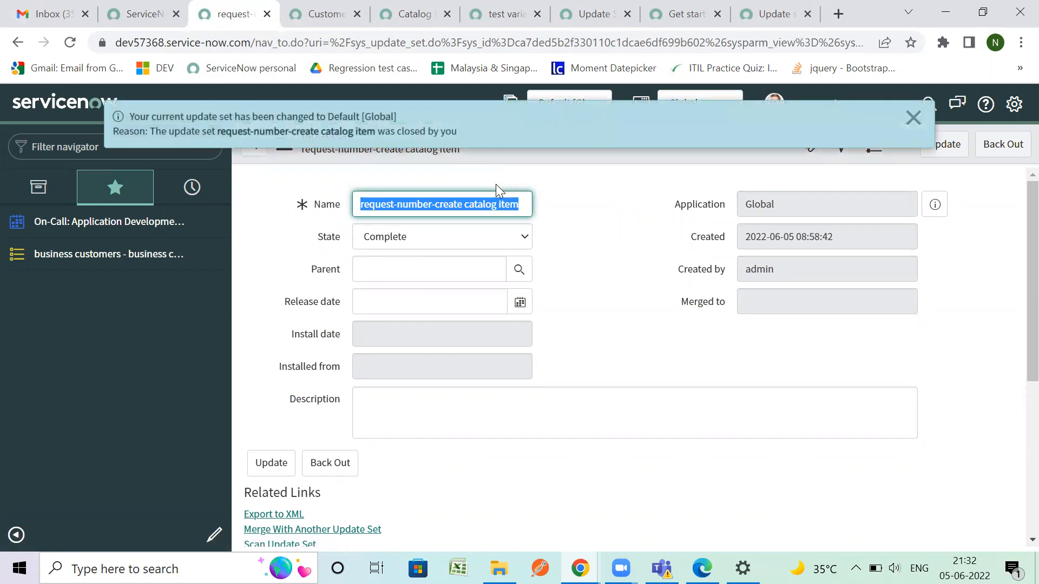
Dismiss the update set notification and examine the completed update set's related links, including Export to XML.
{"action": "left_click", "coordinate": [912, 117]}
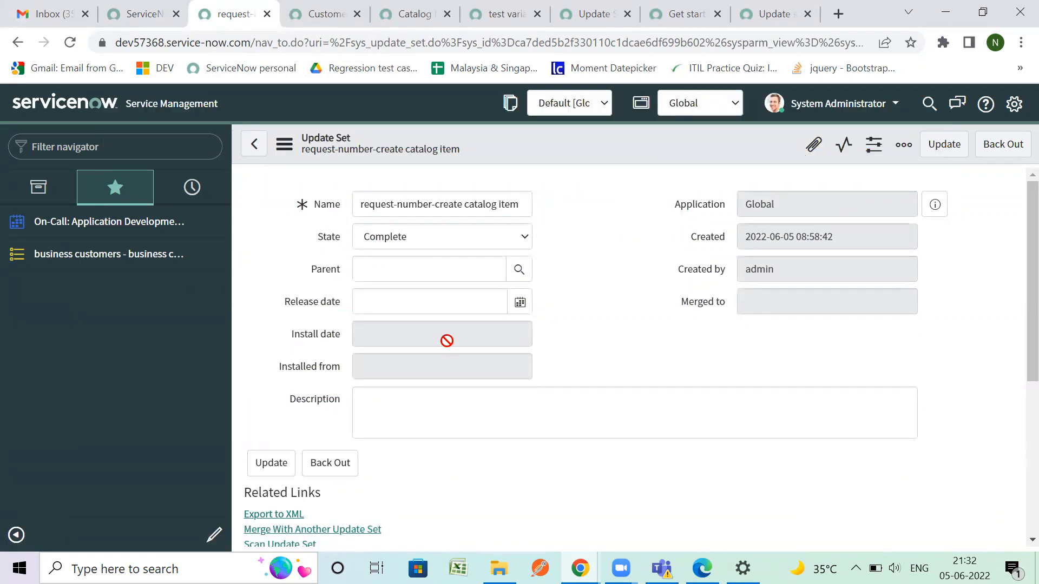
{"action": "scroll", "coordinate": [446, 343], "scroll_direction": "down", "scroll_amount": 2}
{"action": "scroll", "coordinate": [447, 343], "scroll_direction": "down", "scroll_amount": 1}
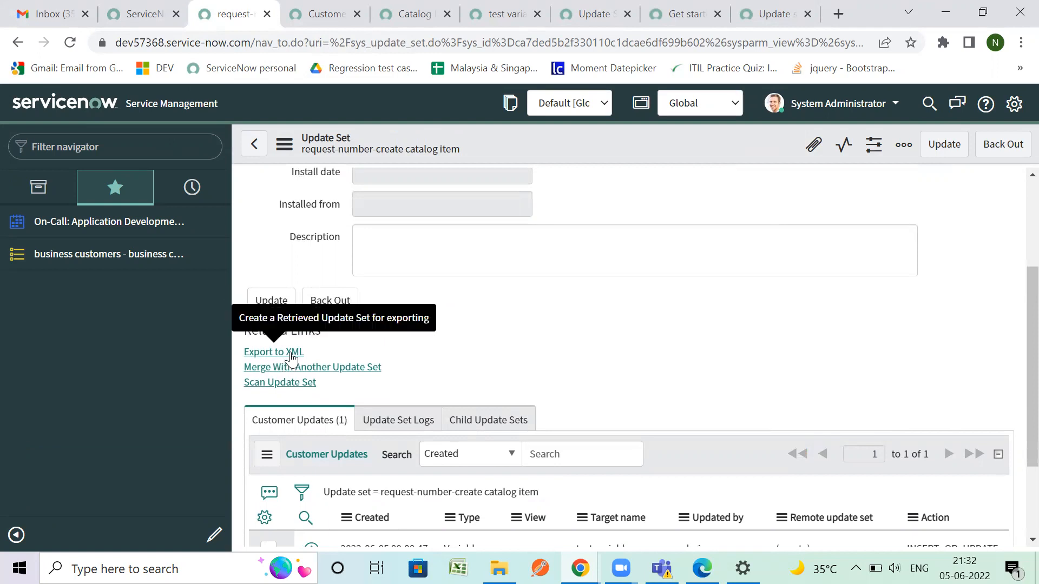
Search the application navigator for "update" modules and for "connection" modules.
{"action": "left_click", "coordinate": [176, 142]}
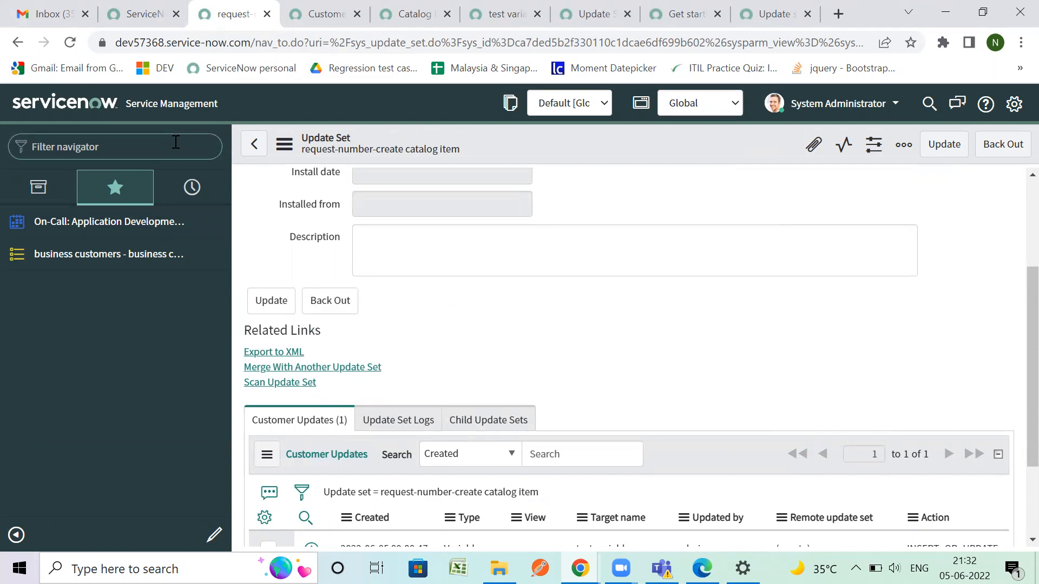
{"action": "type", "text": "update"}
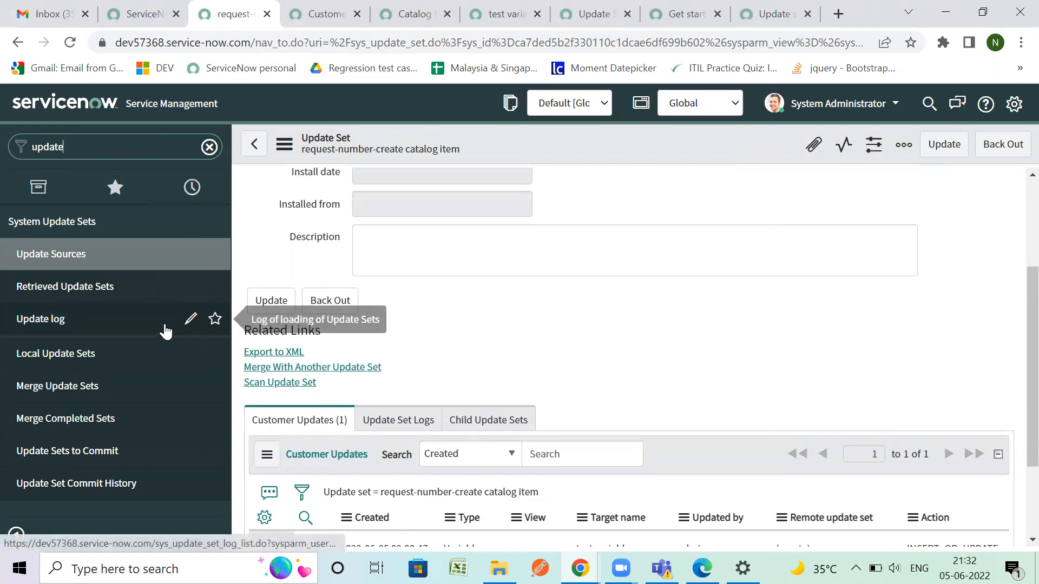
{"action": "left_click_drag", "start_coordinate": [90, 148], "coordinate": [13, 152]}
{"action": "type", "text": "connection"}
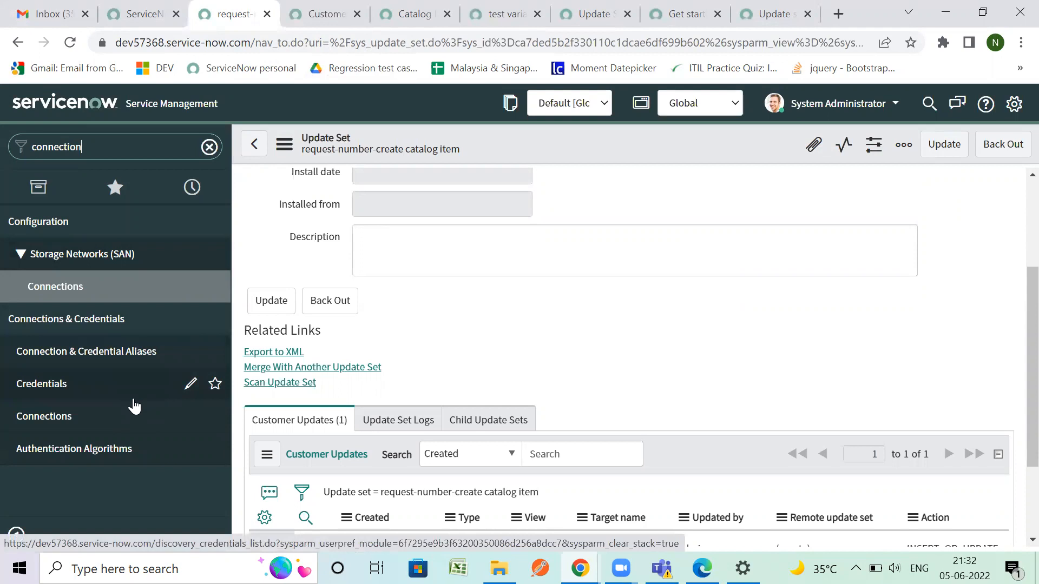
Find the Remote Instances module by filtering the navigator on "remote" and start a new remote instance record.
{"action": "left_click_drag", "start_coordinate": [119, 149], "coordinate": [24, 143]}
{"action": "type", "text": "remo"}
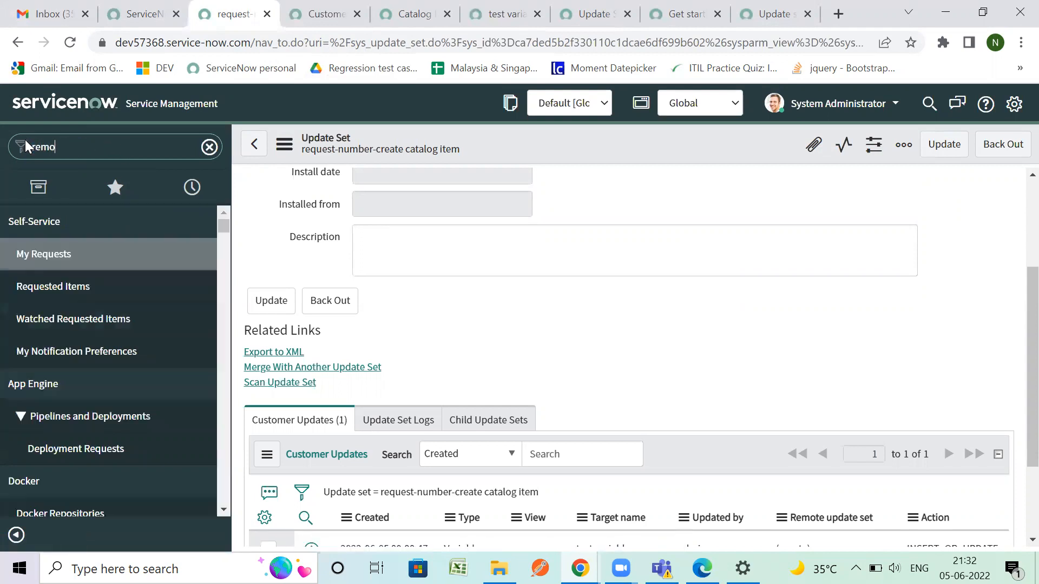
{"action": "type", "text": "te"}
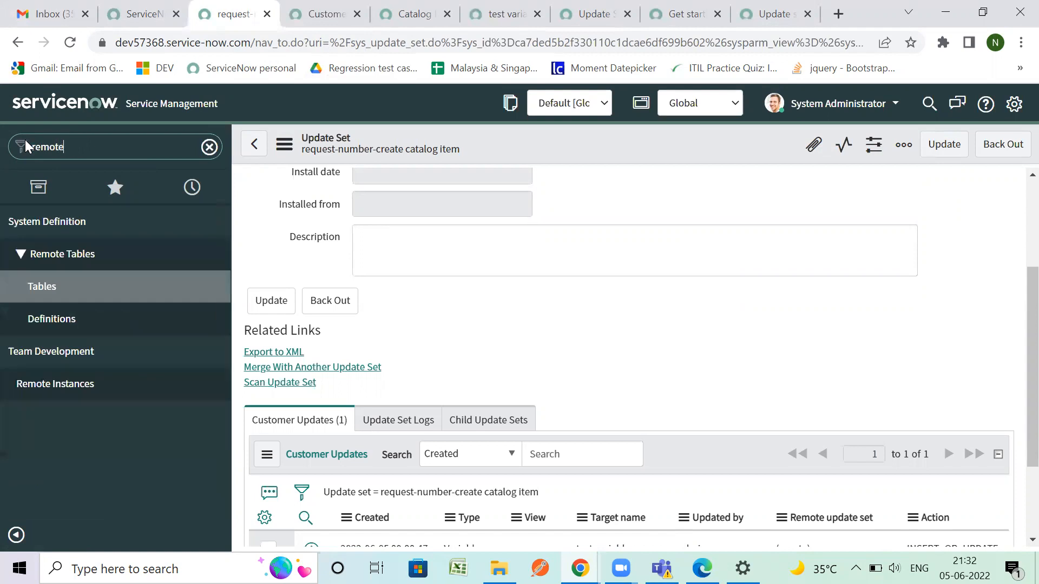
{"action": "left_click", "coordinate": [76, 386]}
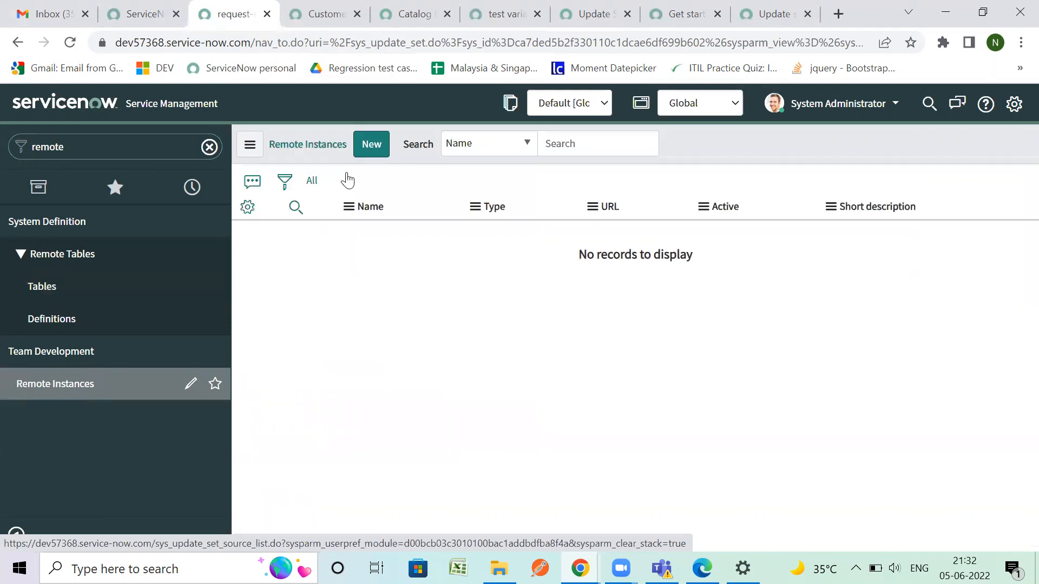
{"action": "left_click", "coordinate": [371, 144]}
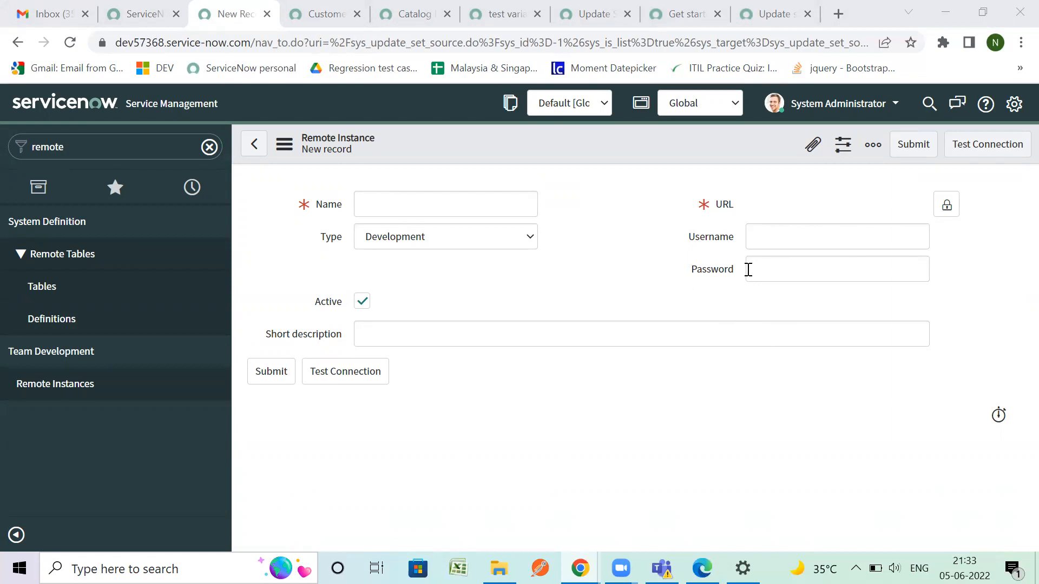
Set the new remote instance's type to Test and clear the navigator filter.
{"action": "left_click", "coordinate": [491, 242]}
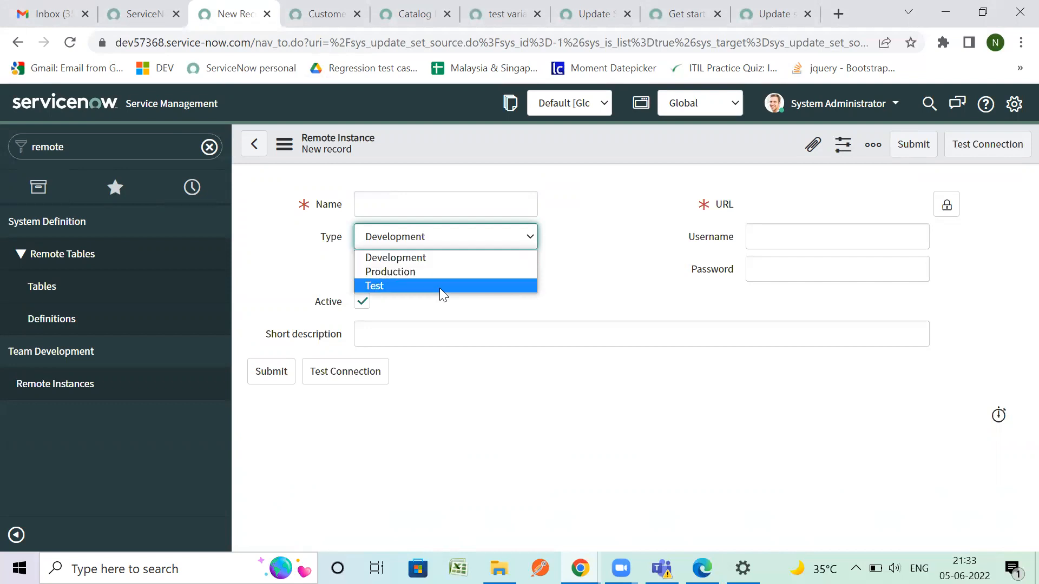
{"action": "left_click", "coordinate": [626, 244]}
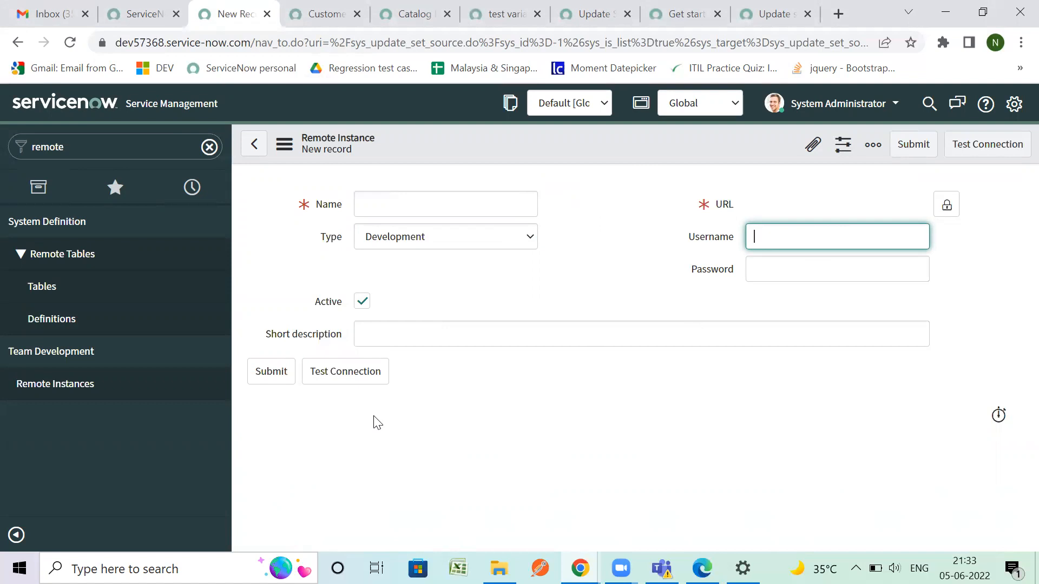
{"action": "left_click", "coordinate": [464, 245]}
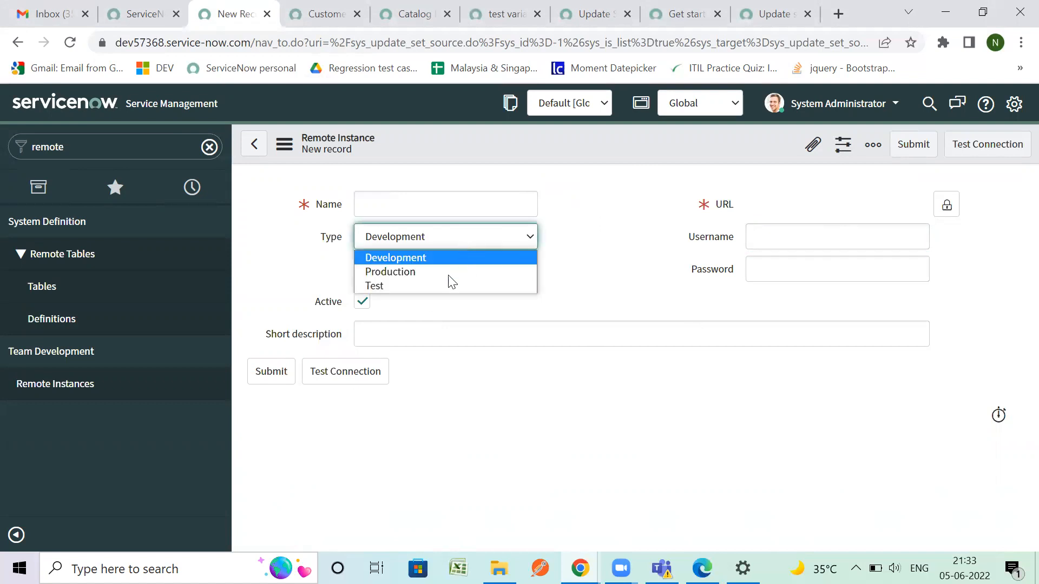
{"action": "left_click", "coordinate": [432, 285]}
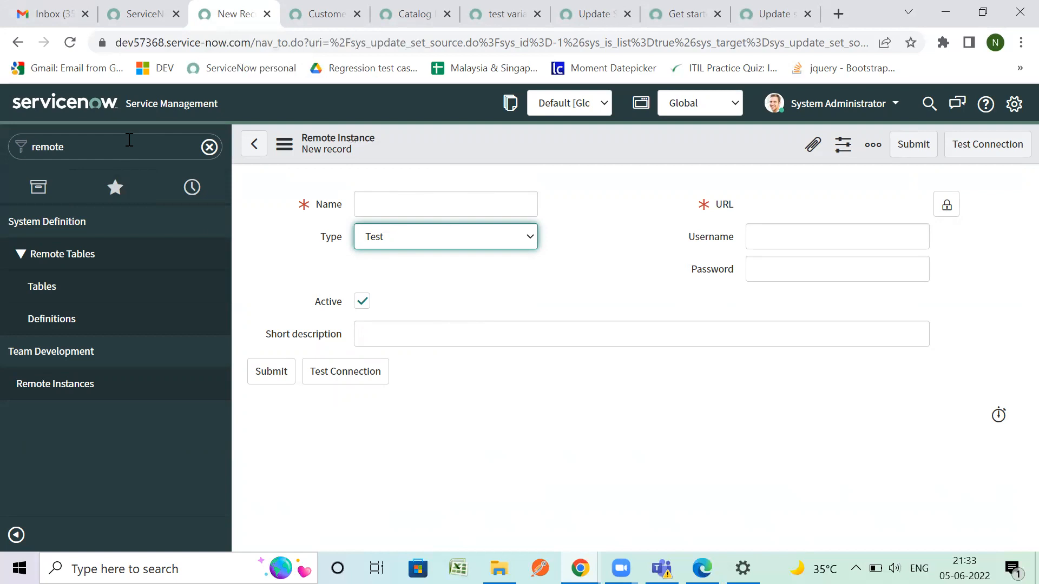
{"action": "left_click", "coordinate": [206, 146]}
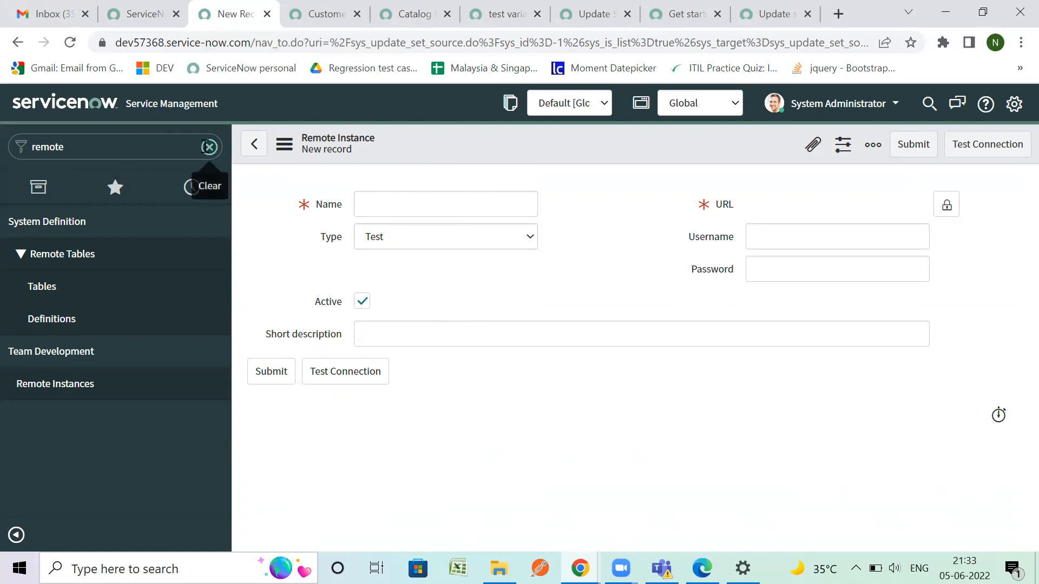
{"action": "left_click", "coordinate": [207, 146]}
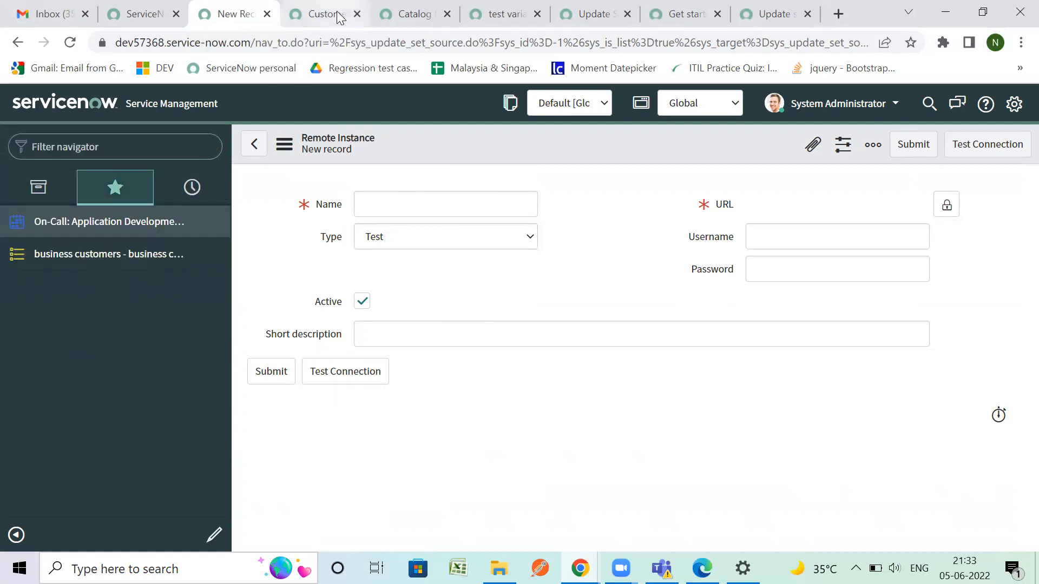
Review the Update set administration documentation page, including the list of administrator options for update sets.
{"action": "left_click", "coordinate": [596, 11]}
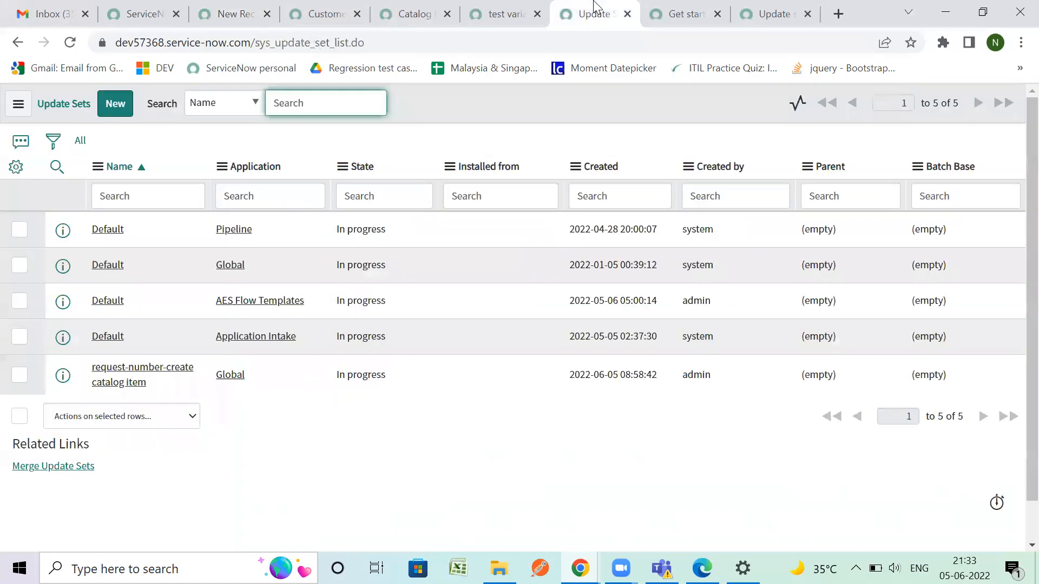
{"action": "left_click", "coordinate": [683, 13]}
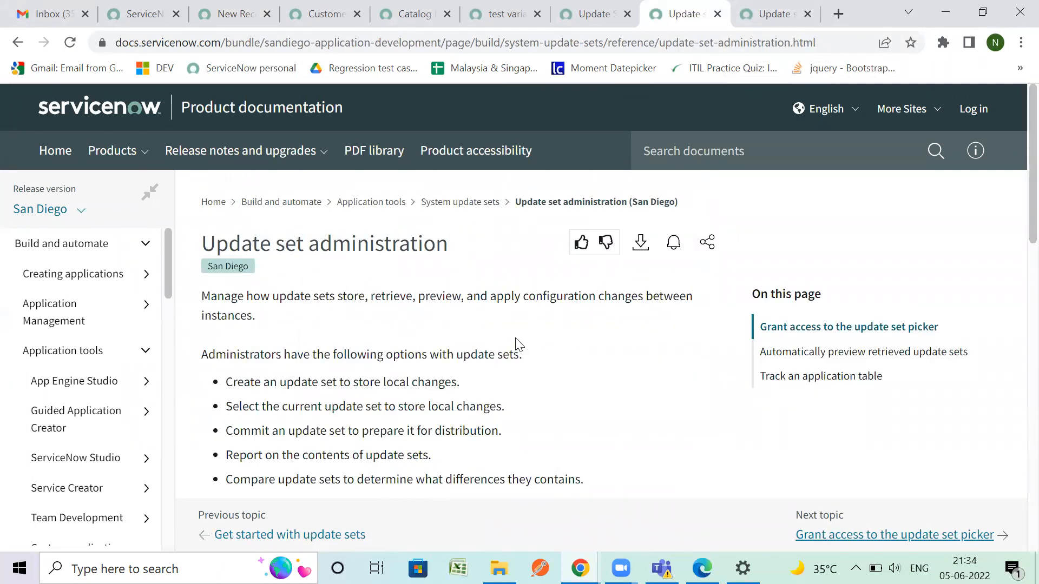
{"action": "scroll", "coordinate": [518, 344], "scroll_direction": "down", "scroll_amount": 8}
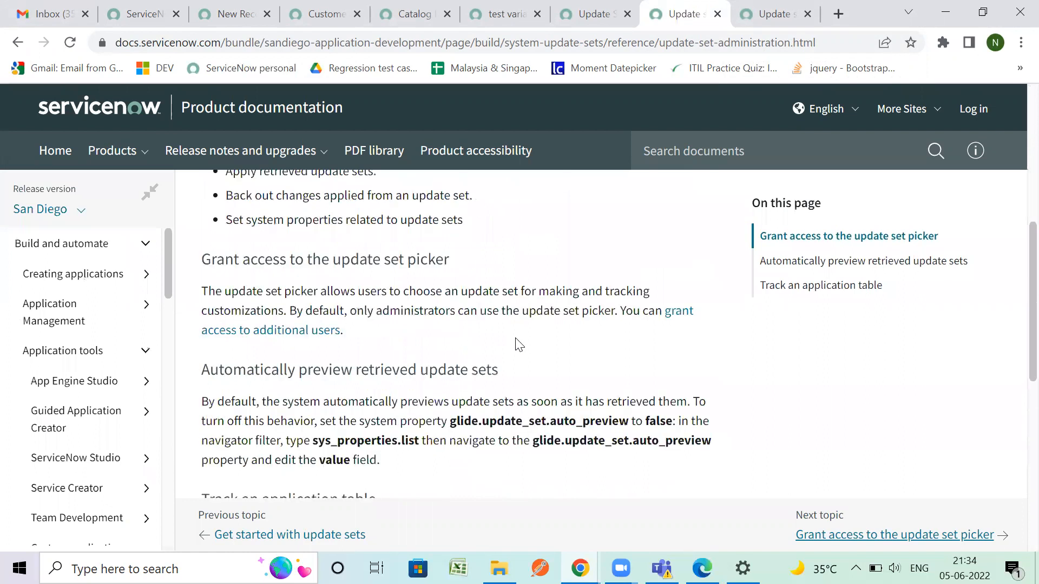
{"action": "scroll", "coordinate": [518, 344], "scroll_direction": "down", "scroll_amount": 5}
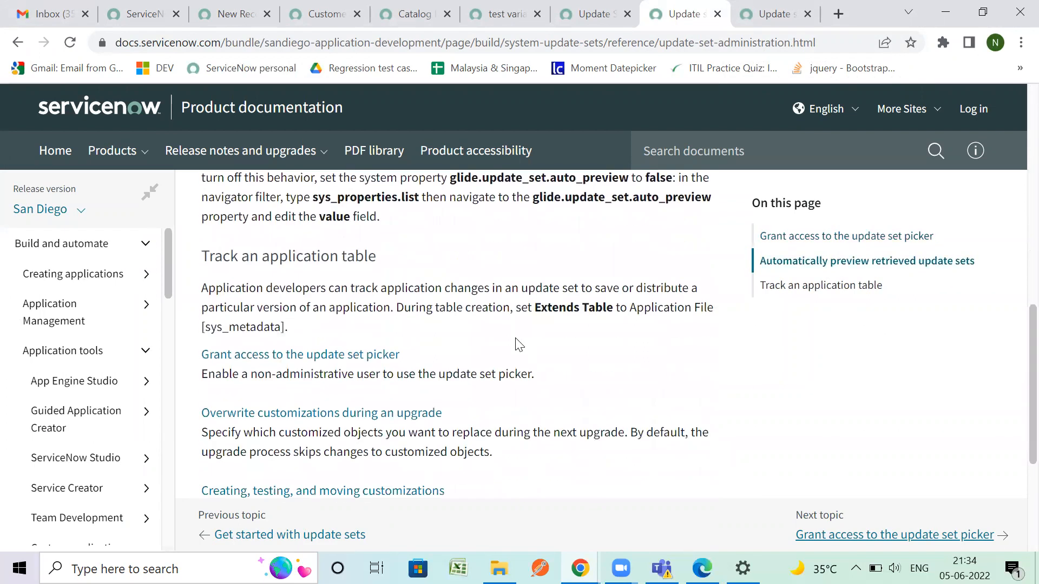
{"action": "scroll", "coordinate": [518, 345], "scroll_direction": "down", "scroll_amount": 4}
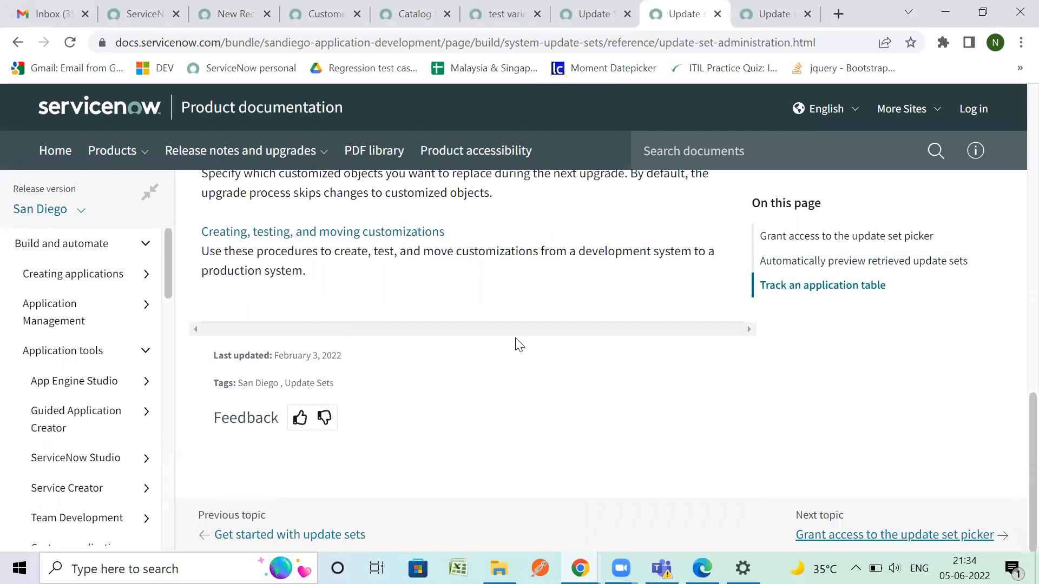
{"action": "scroll", "coordinate": [518, 345], "scroll_direction": "up", "scroll_amount": 15}
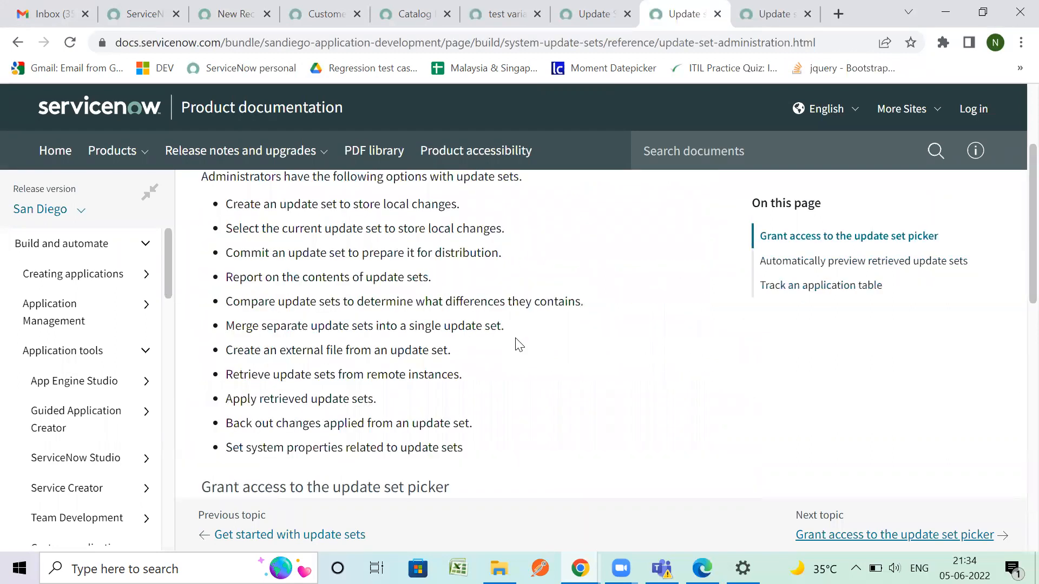
{"action": "scroll", "coordinate": [518, 345], "scroll_direction": "up", "scroll_amount": 4}
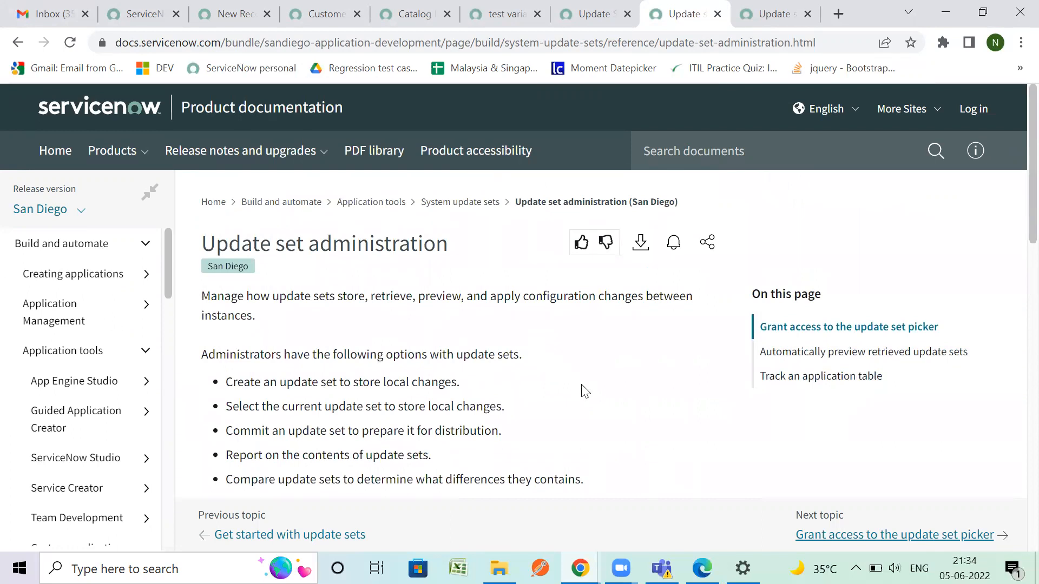
{"action": "scroll", "coordinate": [585, 391], "scroll_direction": "down", "scroll_amount": 3}
{"action": "scroll", "coordinate": [584, 390], "scroll_direction": "down", "scroll_amount": 2}
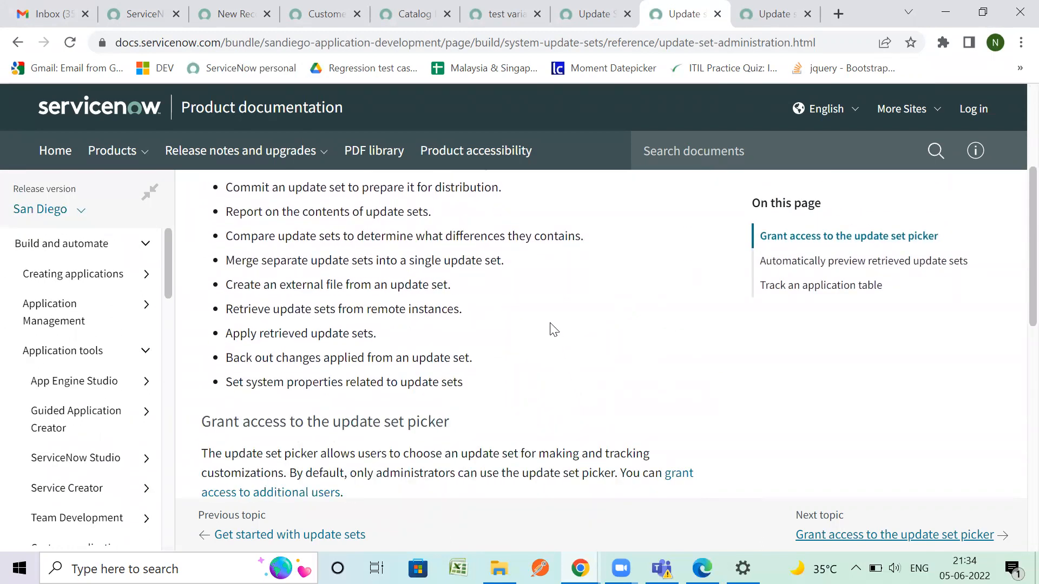
Filter the navigator on "tables" and view the Tables list under Remote Tables in a new browser tab.
{"action": "left_click", "coordinate": [226, 8]}
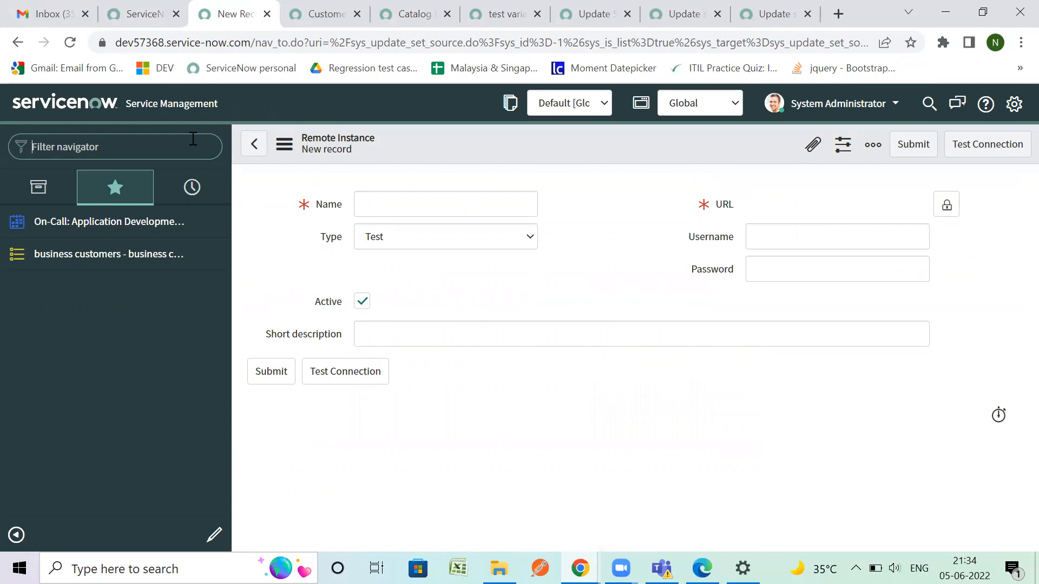
{"action": "type", "text": "ta"}
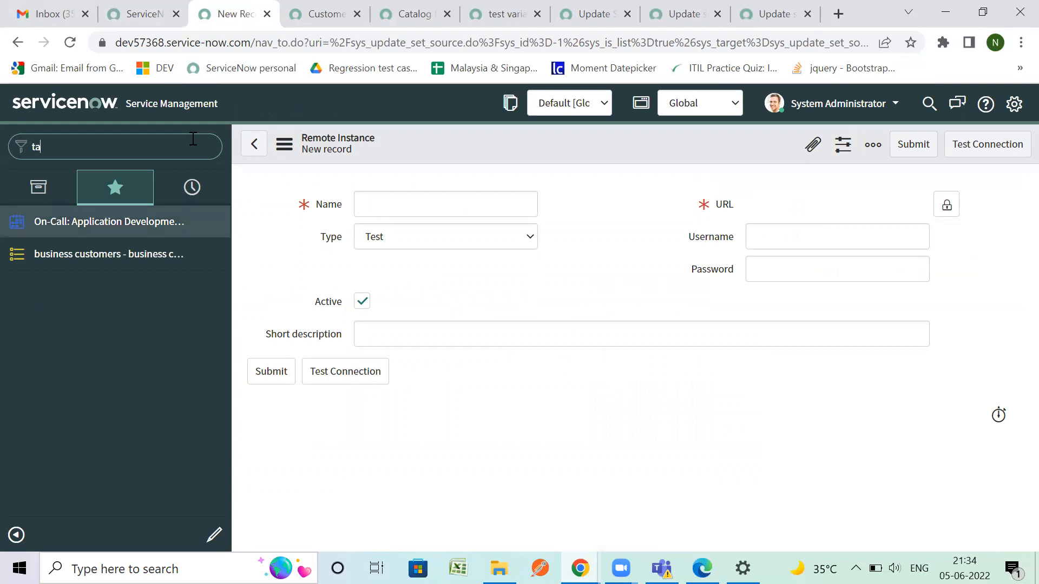
{"action": "type", "text": "bles"}
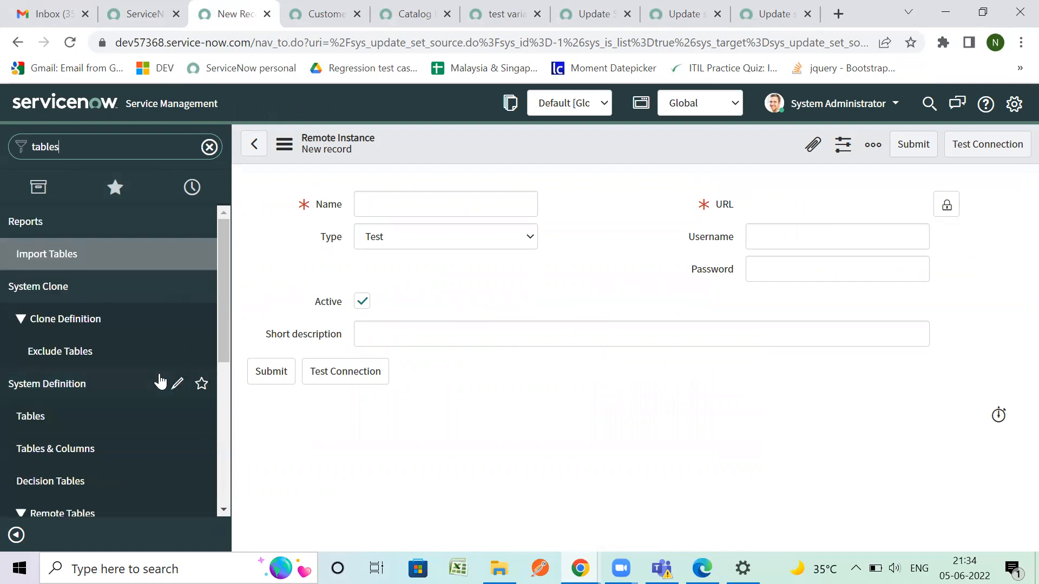
{"action": "scroll", "coordinate": [76, 440], "scroll_direction": "down", "scroll_amount": 3}
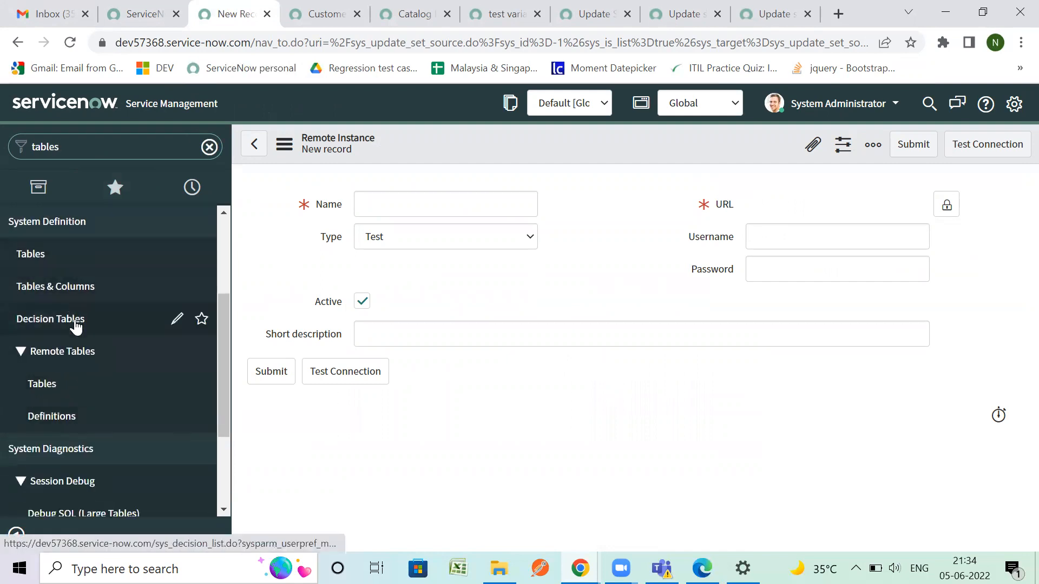
{"action": "right_click", "coordinate": [77, 392]}
{"action": "left_click", "coordinate": [153, 240]}
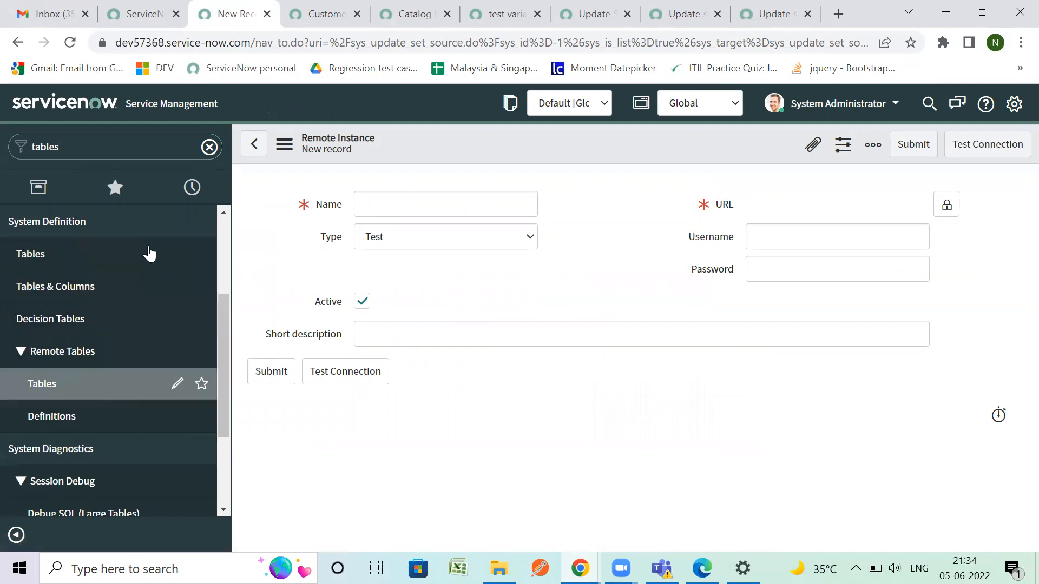
{"action": "left_click", "coordinate": [382, 8]}
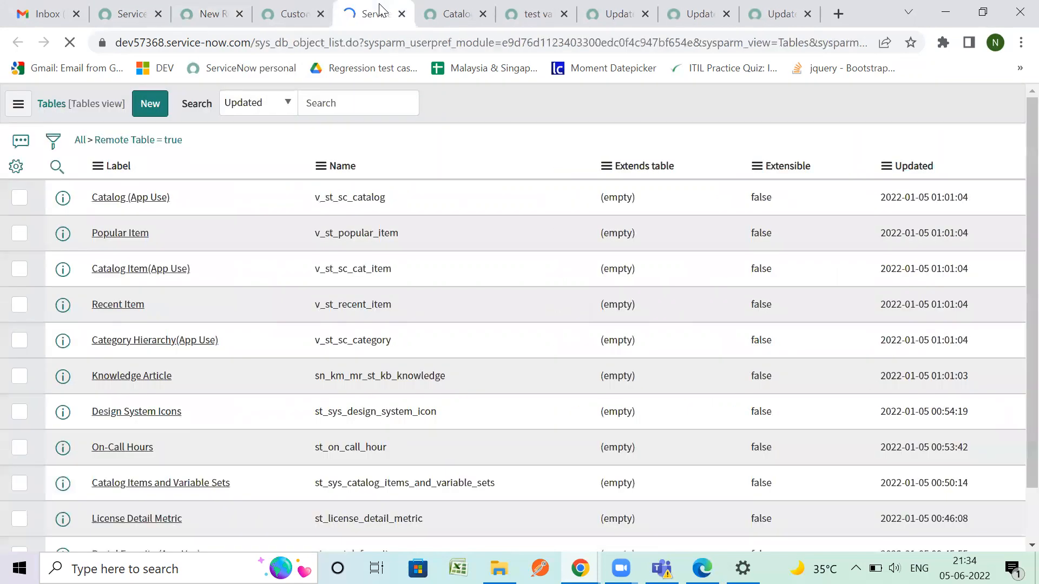
Return to the remote instance form and open the business customers list from the favorites, discarding the unsaved record.
{"action": "left_click", "coordinate": [205, 10]}
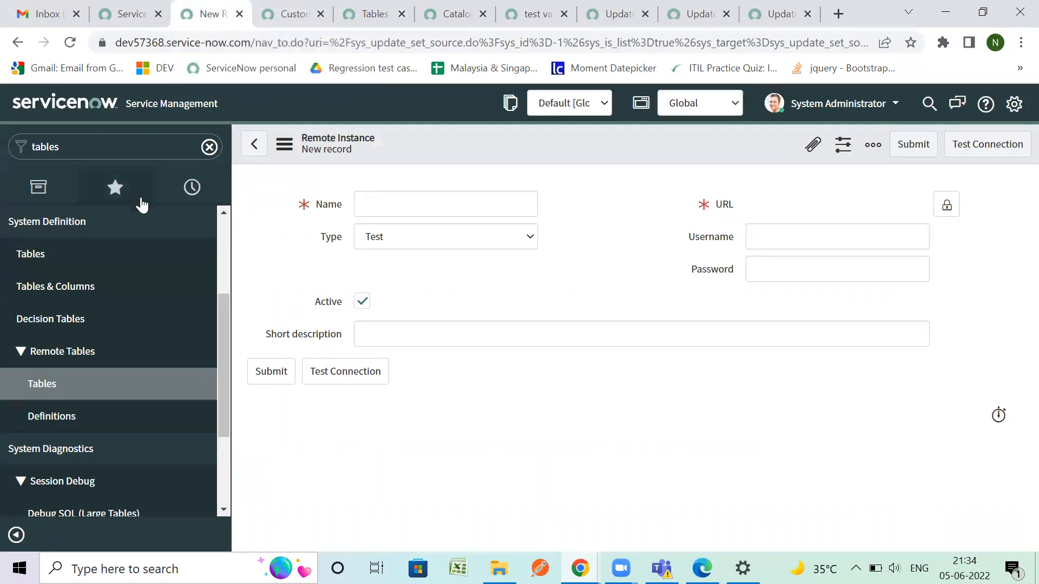
{"action": "left_click", "coordinate": [115, 187]}
{"action": "left_click", "coordinate": [123, 247]}
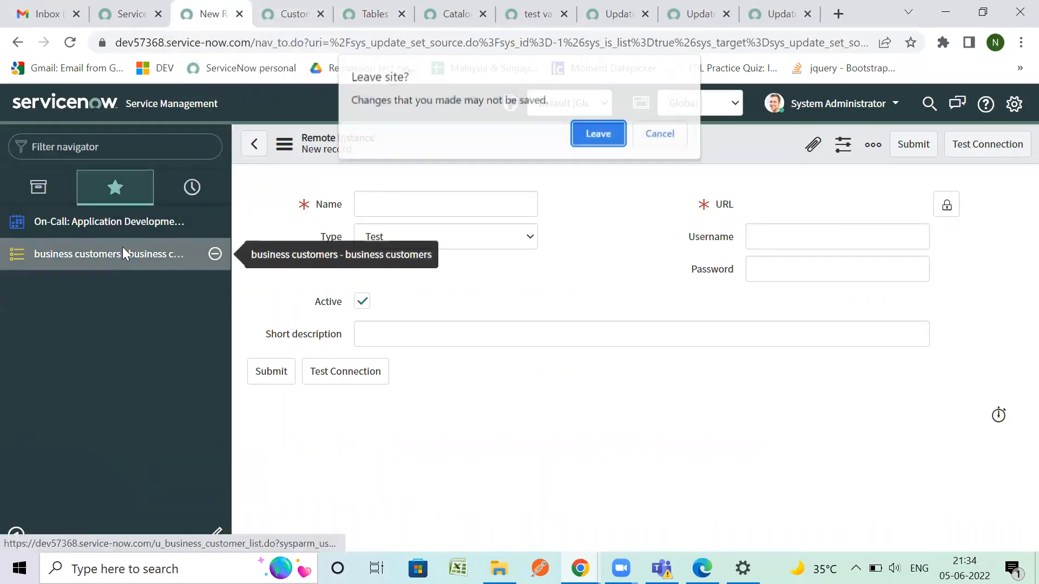
{"action": "left_click", "coordinate": [579, 142]}
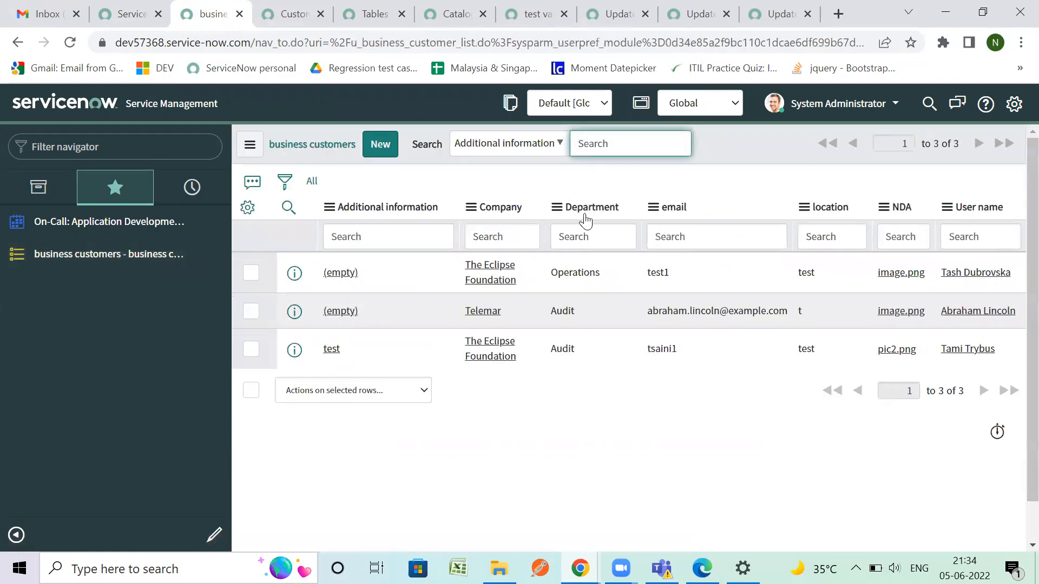
Start a new business customer record and fill its User name field by picking a user from the lookup list.
{"action": "left_click", "coordinate": [388, 140]}
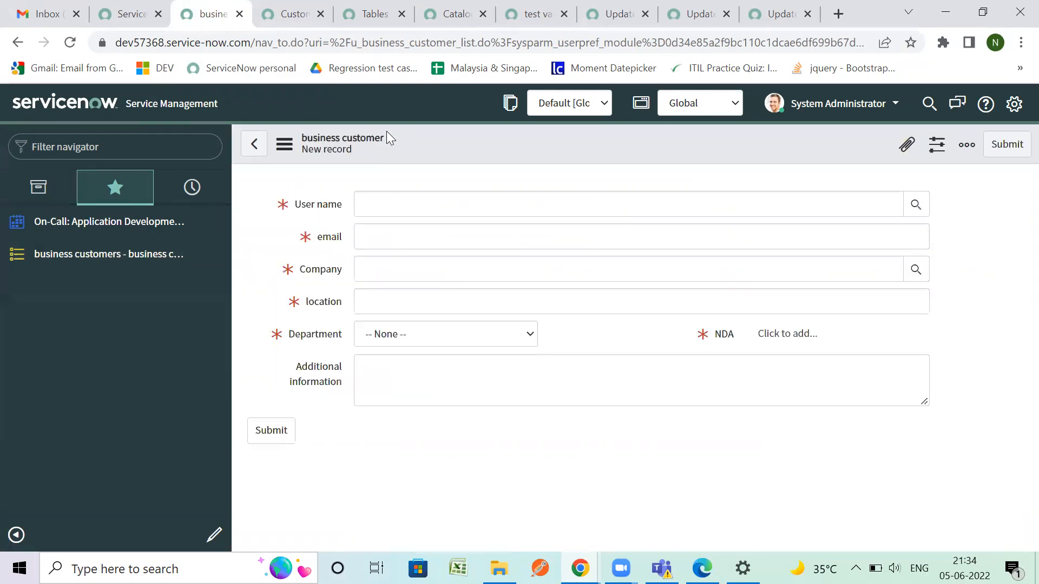
{"action": "left_click", "coordinate": [924, 202]}
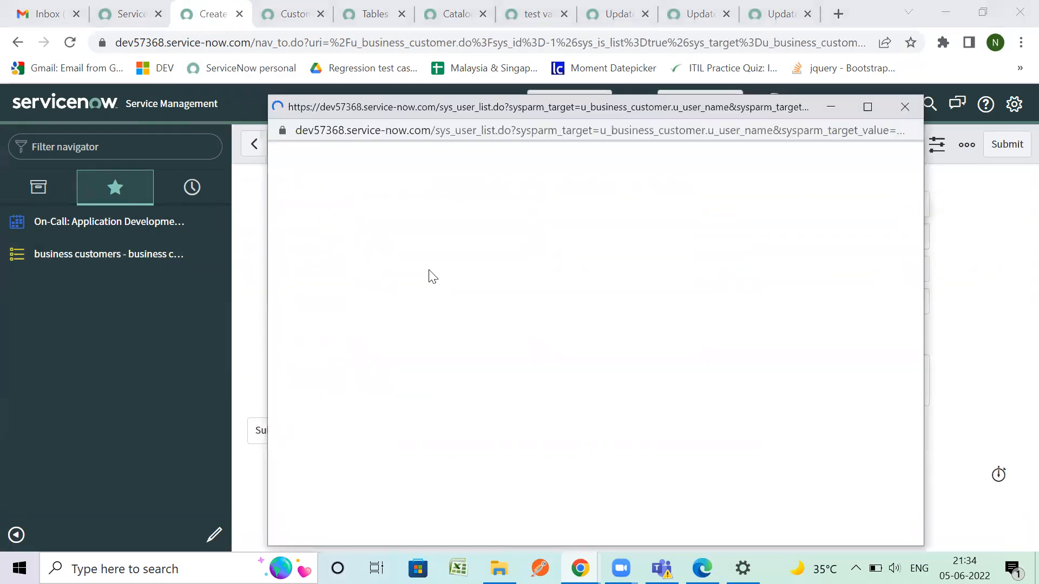
{"action": "left_click", "coordinate": [351, 279]}
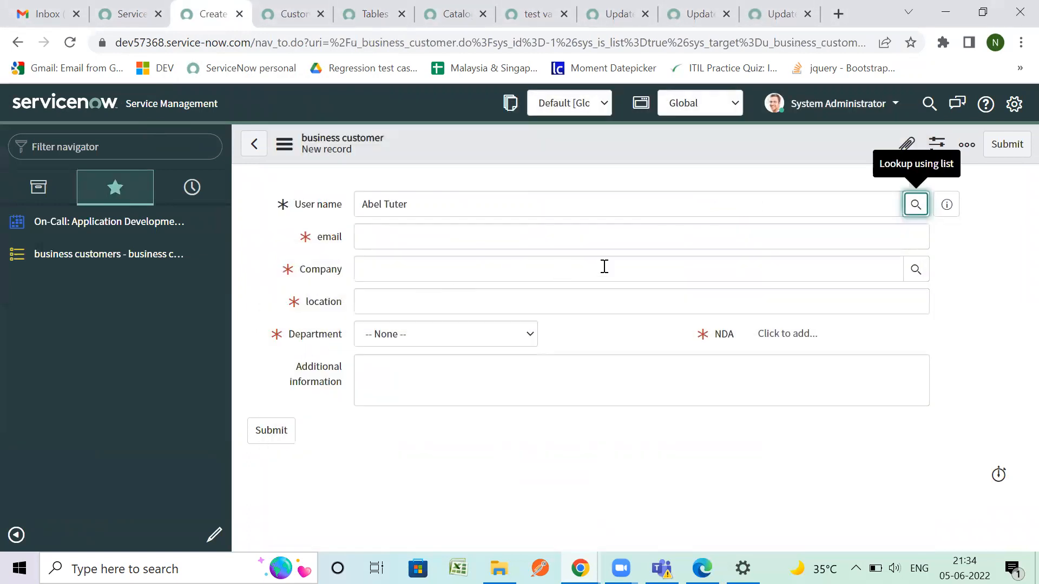
Dismiss the email alert and set the Company to The Eclipse Foundation, the location to test and the Department to Audit.
{"action": "left_click", "coordinate": [660, 136]}
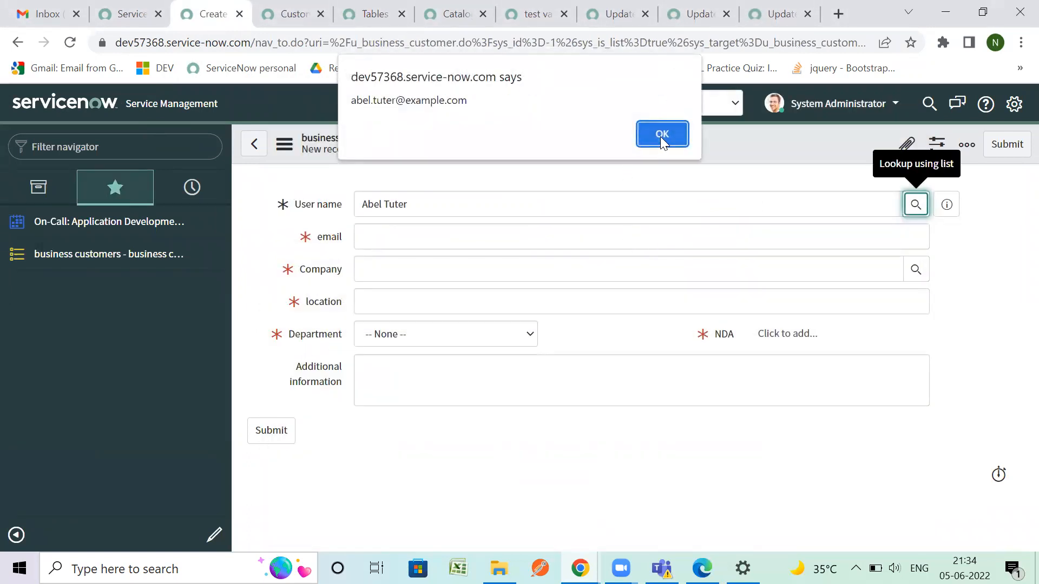
{"action": "left_click", "coordinate": [660, 137]}
{"action": "left_click", "coordinate": [483, 264]}
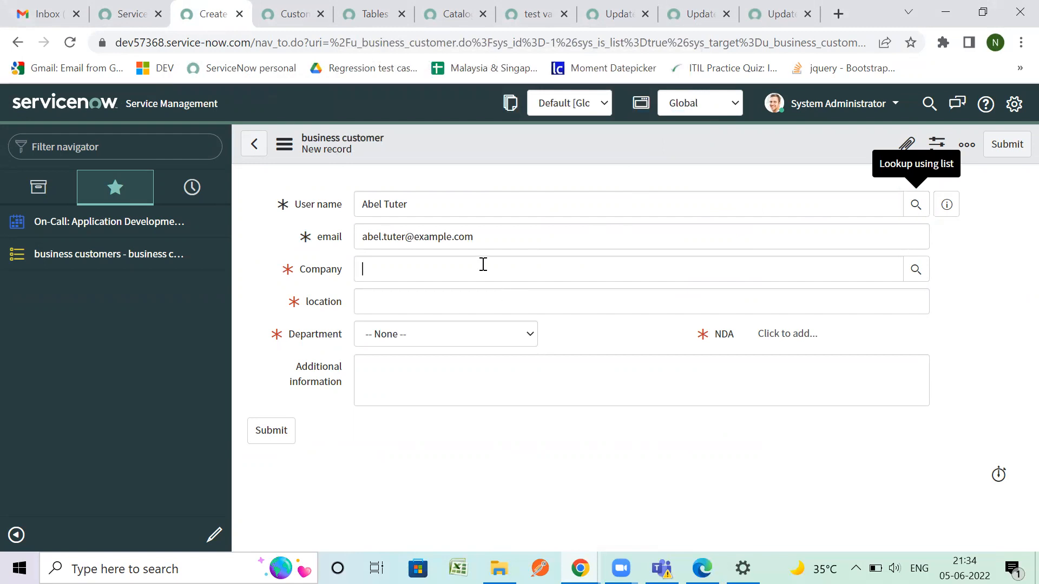
{"action": "type", "text": "test"}
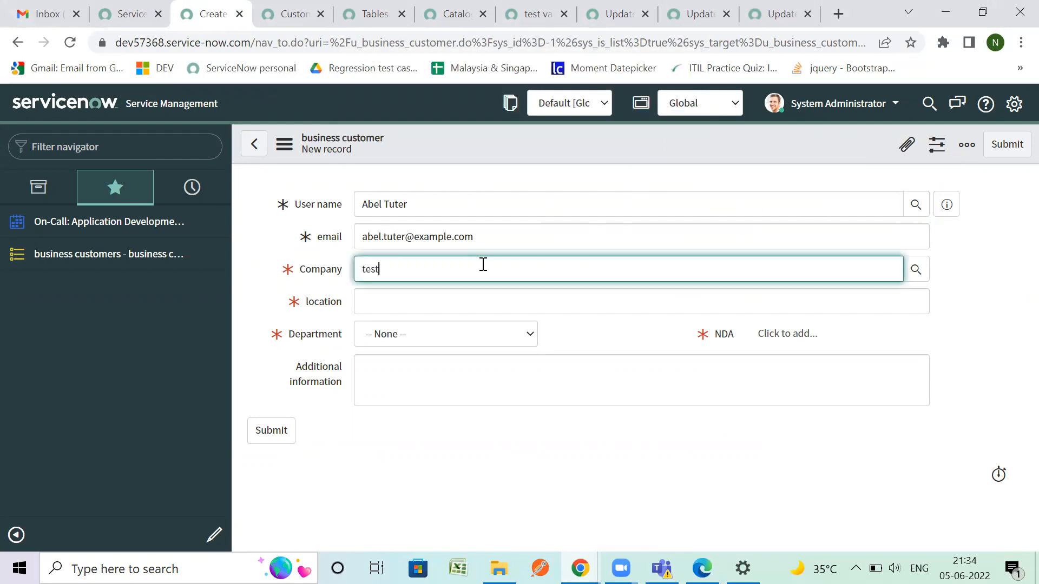
{"action": "left_click", "coordinate": [487, 301]}
{"action": "type", "text": "test"}
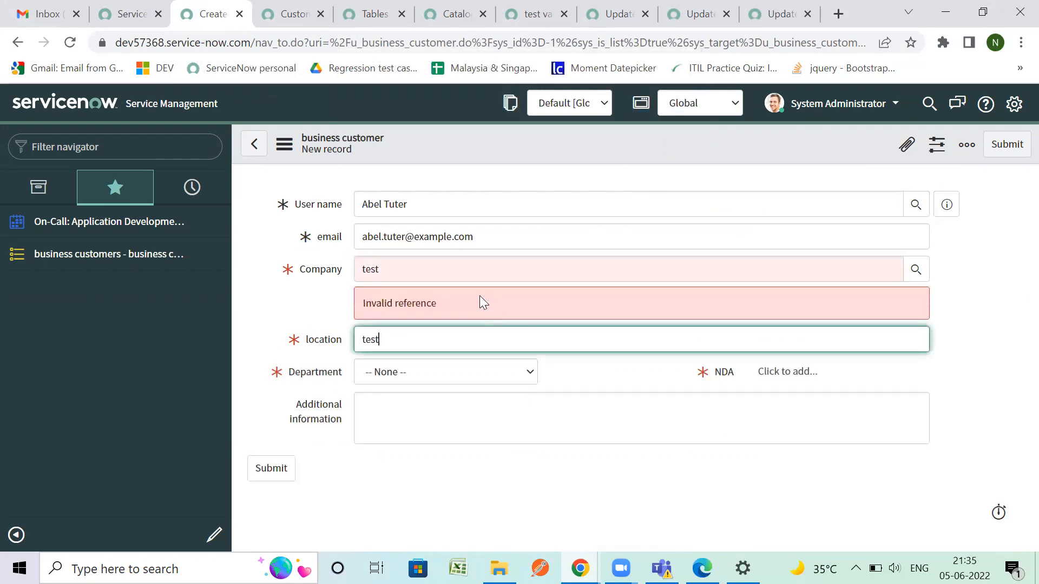
{"action": "left_click", "coordinate": [415, 264]}
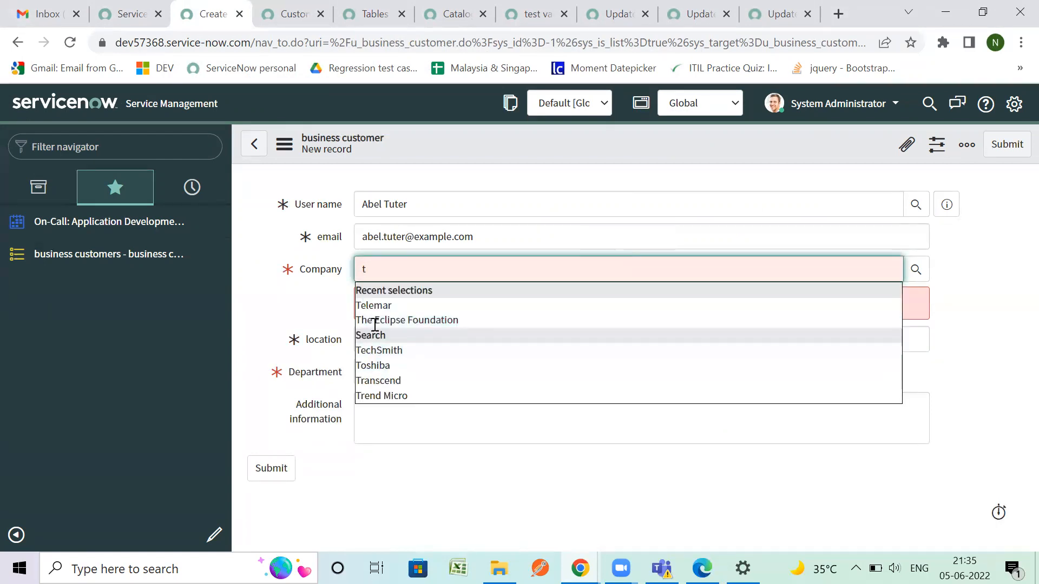
{"action": "left_click", "coordinate": [374, 322]}
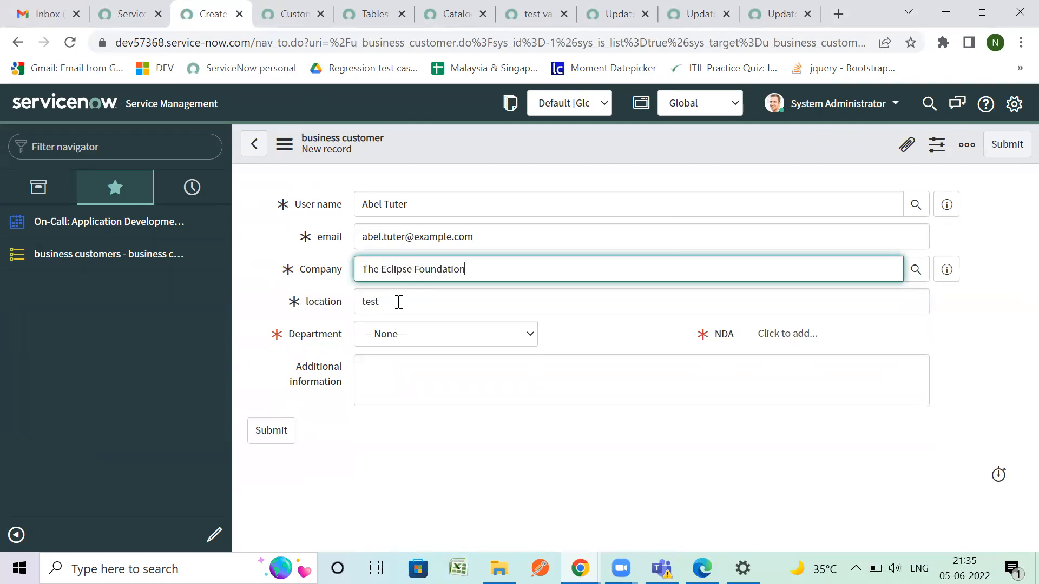
{"action": "left_click", "coordinate": [399, 339]}
{"action": "left_click", "coordinate": [404, 366]}
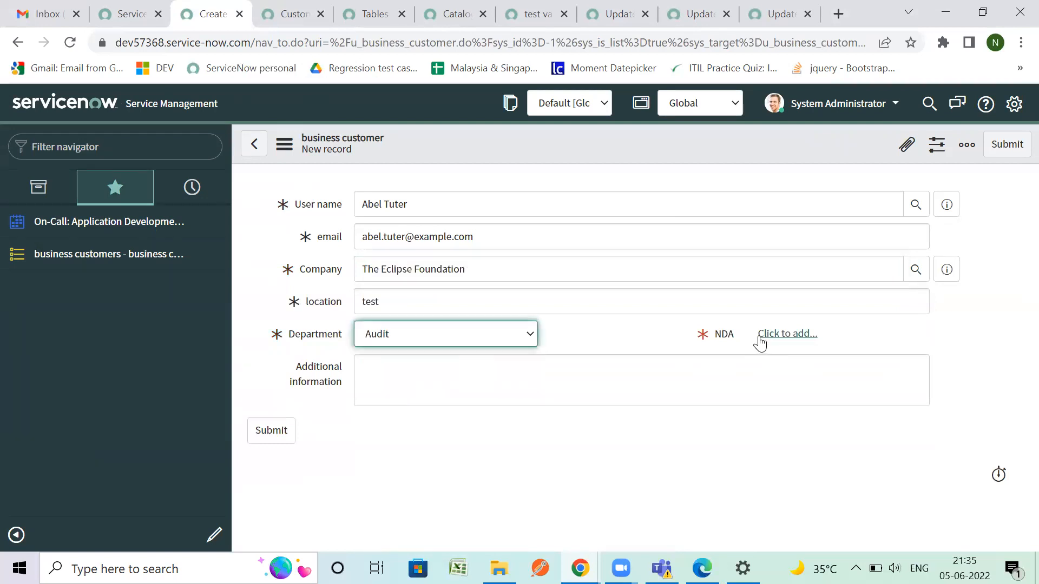
Attach kbimage.png from the Pictures folder as the NDA and save the business customer record.
{"action": "left_click", "coordinate": [763, 340]}
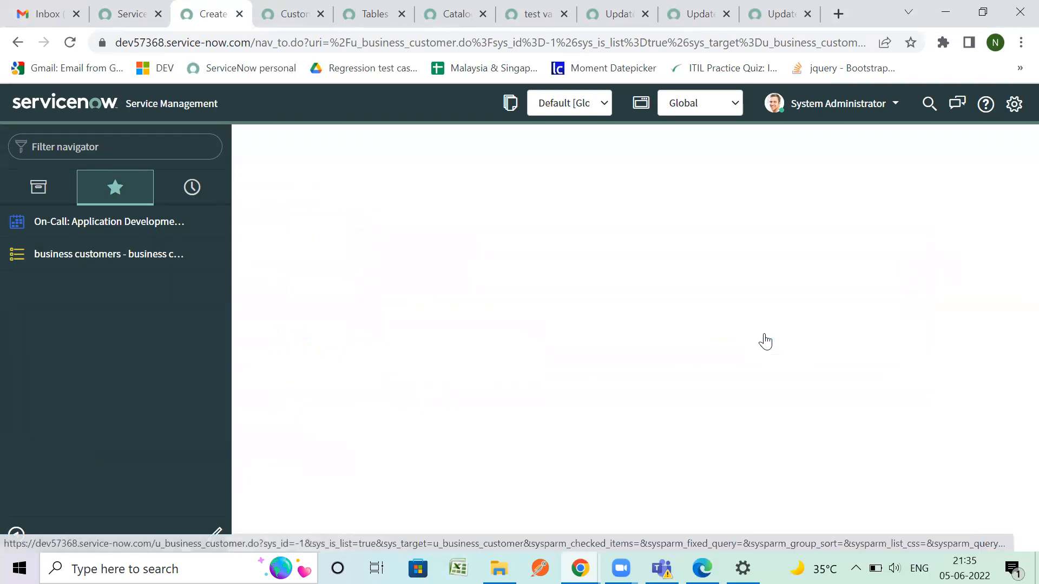
{"action": "left_click", "coordinate": [295, 193]}
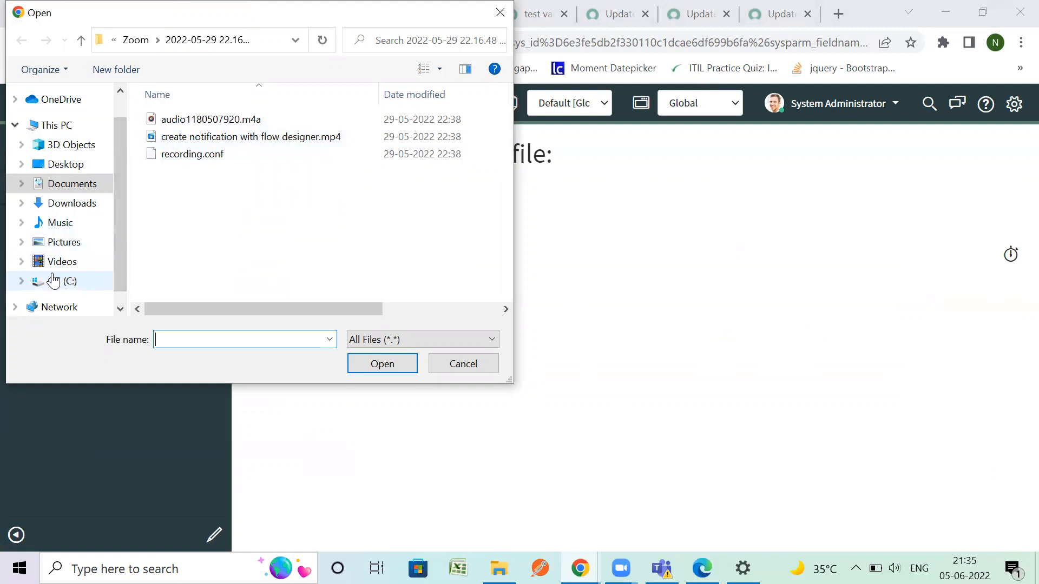
{"action": "left_click", "coordinate": [63, 242]}
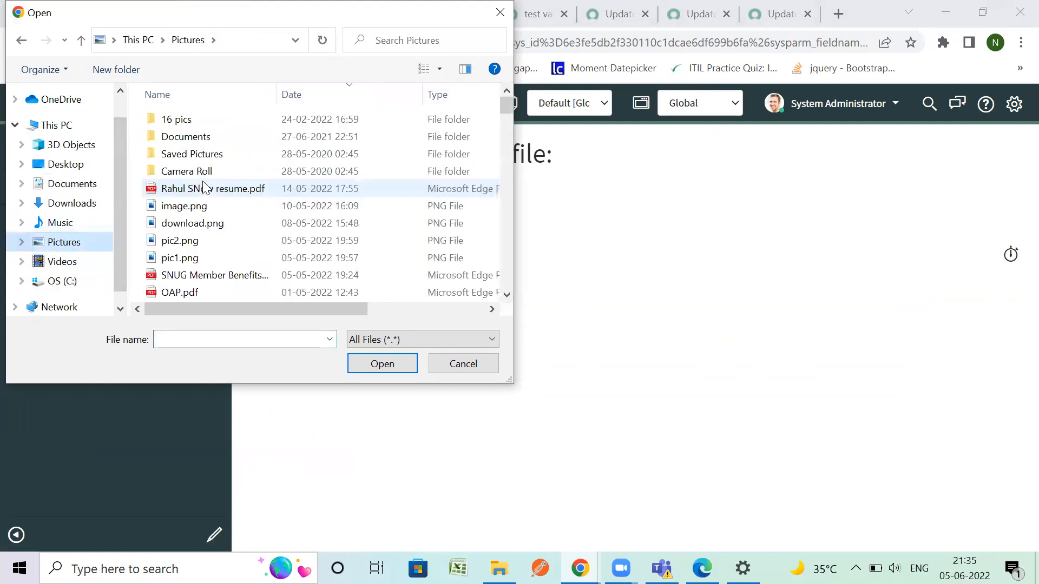
{"action": "scroll", "coordinate": [216, 216], "scroll_direction": "down", "scroll_amount": 3}
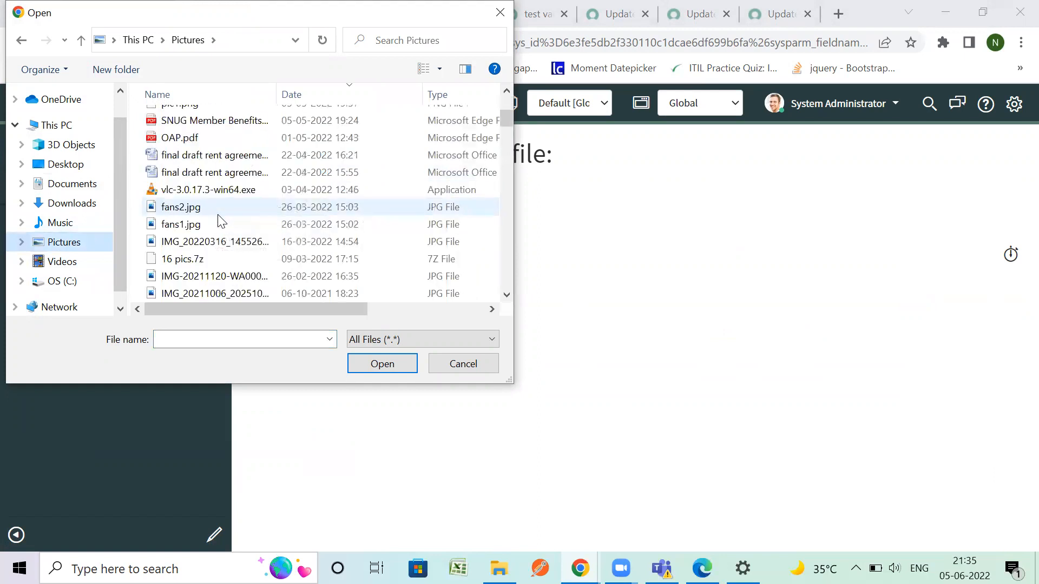
{"action": "scroll", "coordinate": [217, 214], "scroll_direction": "down", "scroll_amount": 5}
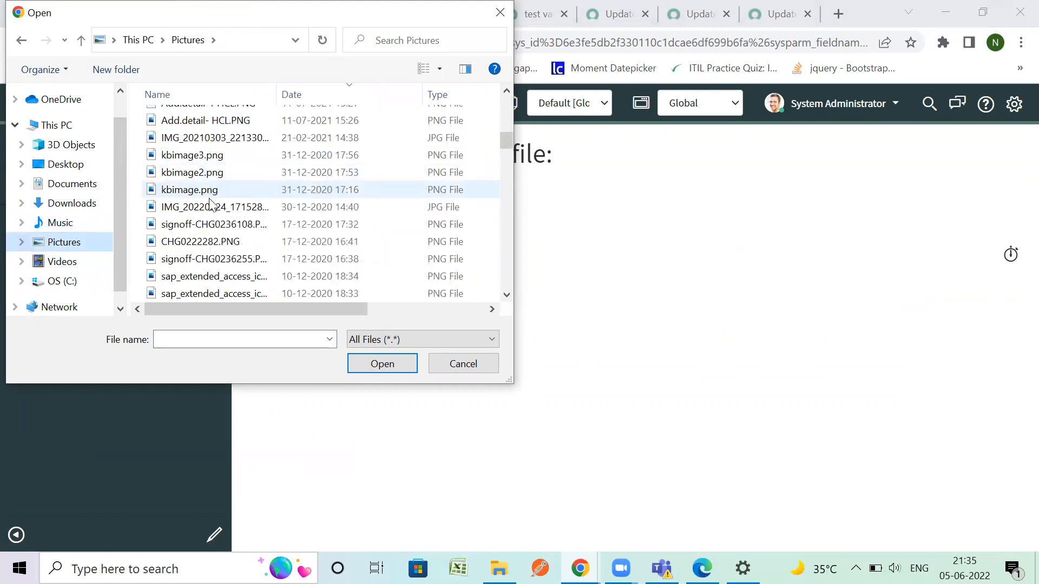
{"action": "left_click", "coordinate": [211, 194]}
{"action": "left_click", "coordinate": [392, 365]}
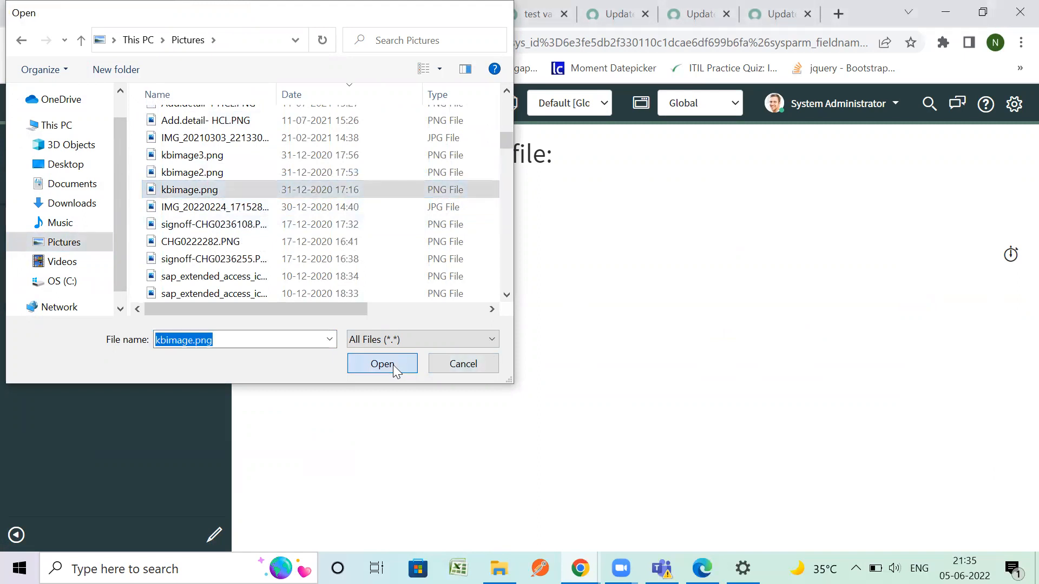
{"action": "left_click", "coordinate": [321, 212]}
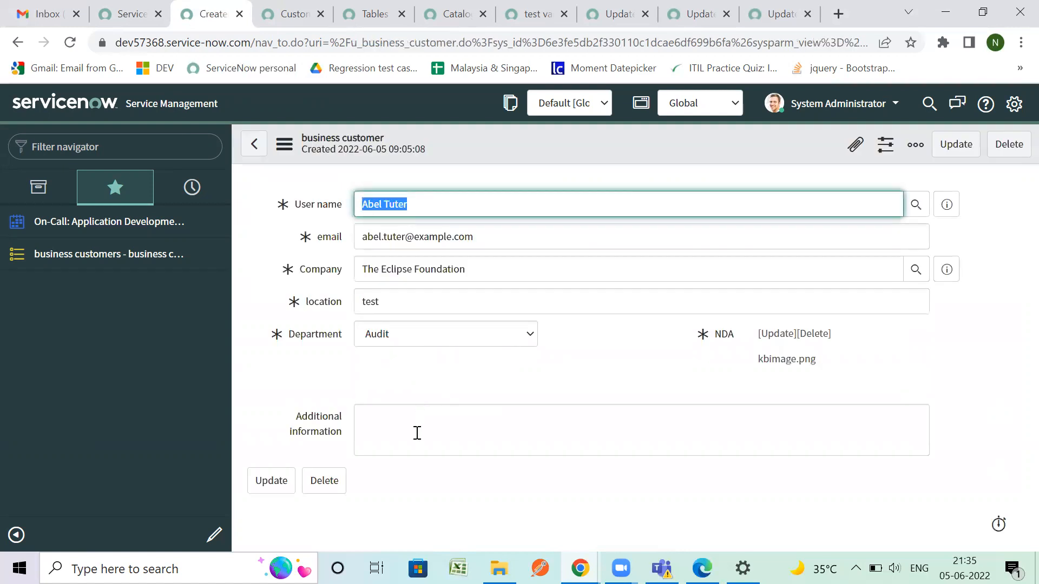
{"action": "right_click", "coordinate": [690, 138]}
{"action": "left_click", "coordinate": [694, 143]}
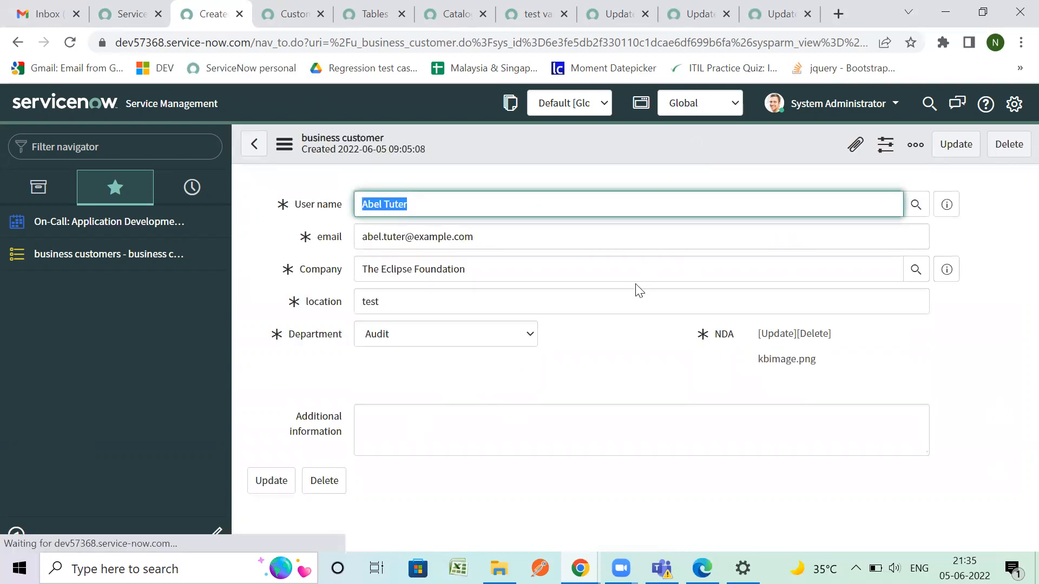
View the current Default update set and check its Customer Updates list for the new business customer record.
{"action": "left_click", "coordinate": [509, 104]}
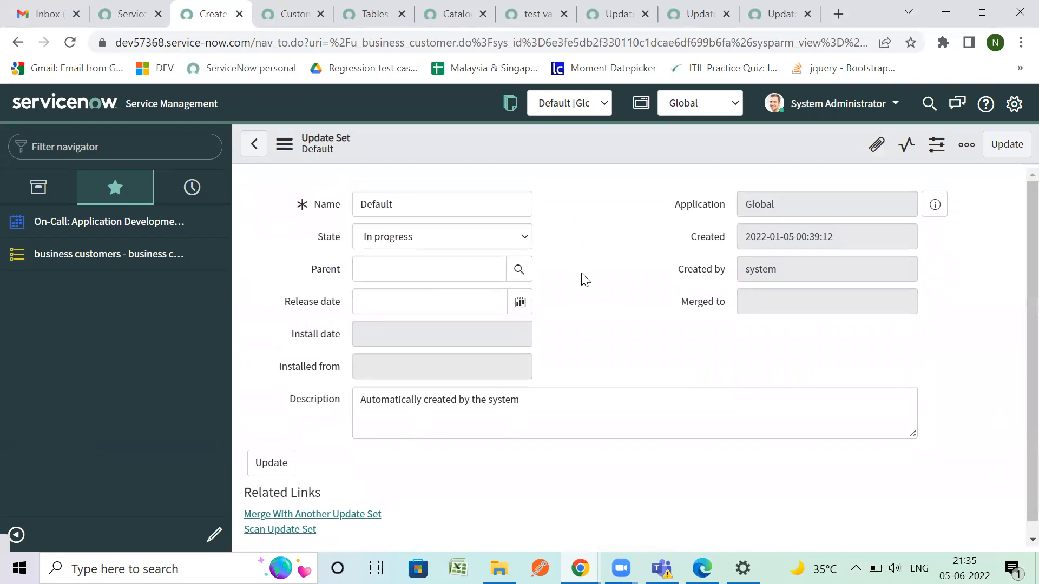
{"action": "scroll", "coordinate": [585, 279], "scroll_direction": "down", "scroll_amount": 1}
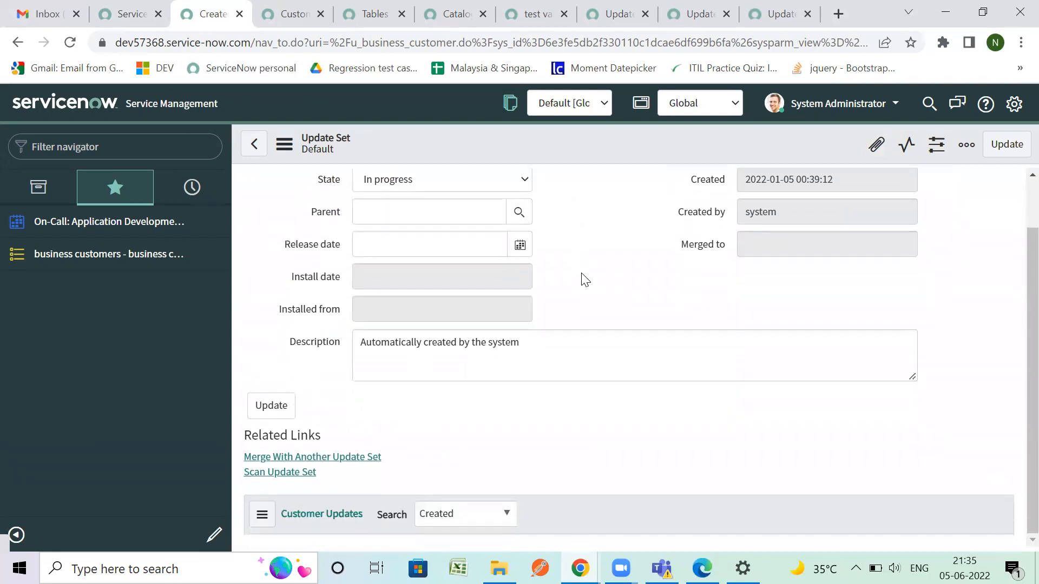
{"action": "scroll", "coordinate": [585, 279], "scroll_direction": "up", "scroll_amount": 1}
{"action": "scroll", "coordinate": [580, 279], "scroll_direction": "down", "scroll_amount": 1}
{"action": "scroll", "coordinate": [465, 296], "scroll_direction": "up", "scroll_amount": 1}
{"action": "scroll", "coordinate": [470, 298], "scroll_direction": "down", "scroll_amount": 1}
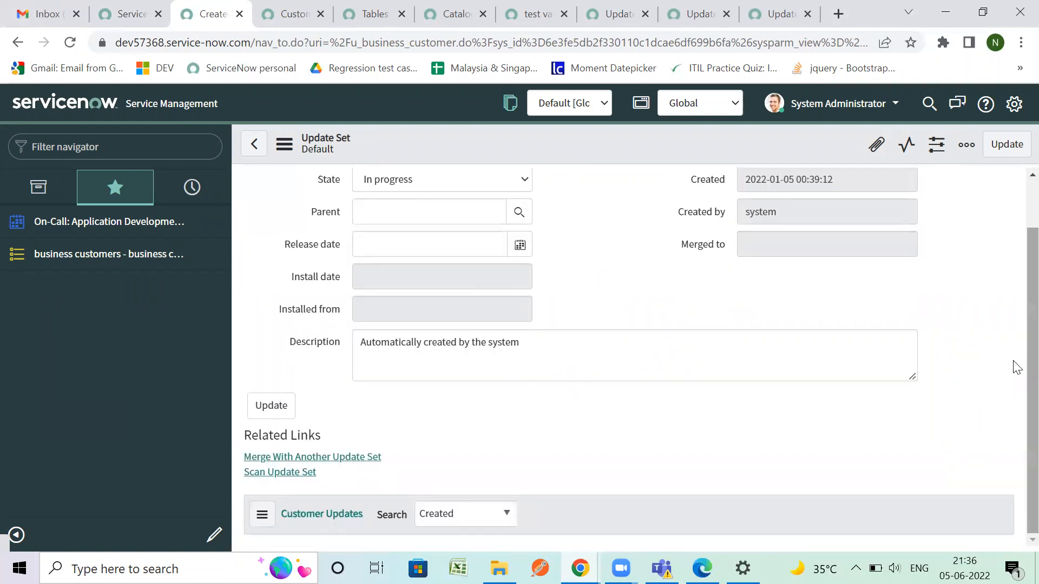
{"action": "left_click", "coordinate": [265, 8]}
{"action": "left_click", "coordinate": [223, 8]}
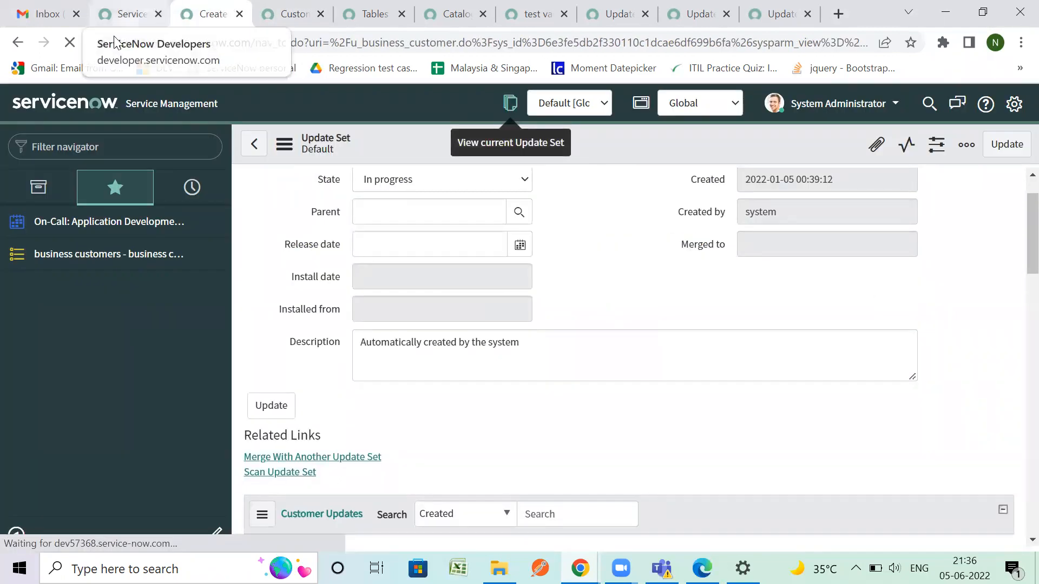
Return to the business customers list from the favorites and view its first record in a new browser tab.
{"action": "left_click", "coordinate": [60, 262]}
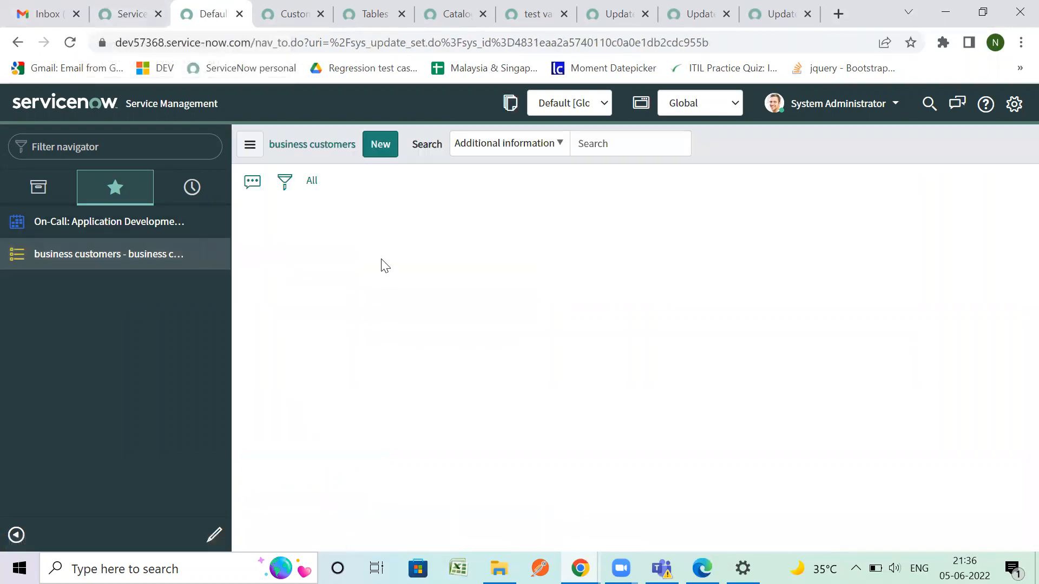
{"action": "right_click", "coordinate": [291, 276]}
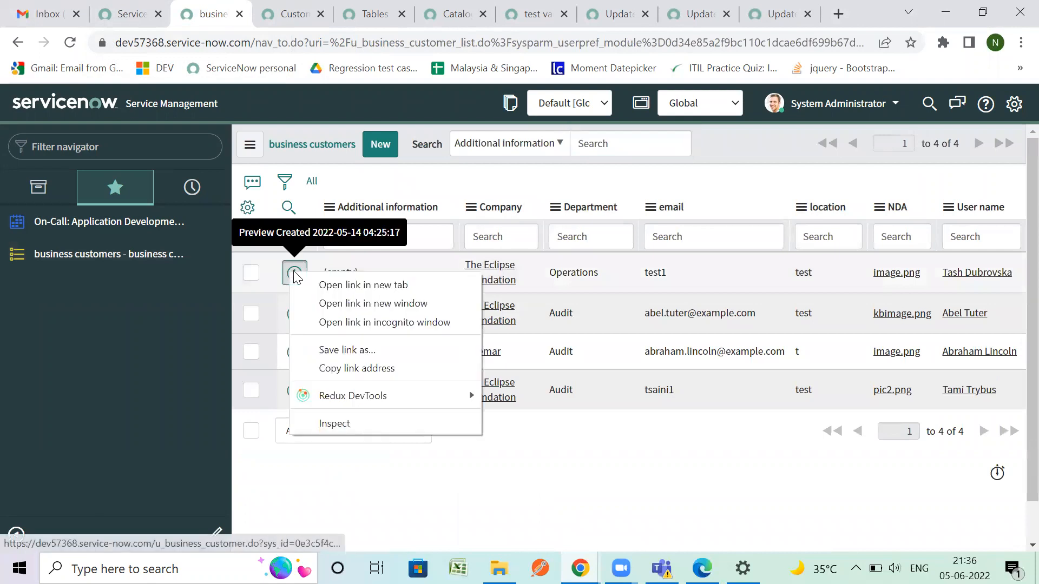
{"action": "left_click", "coordinate": [317, 282]}
{"action": "left_click", "coordinate": [387, 18]}
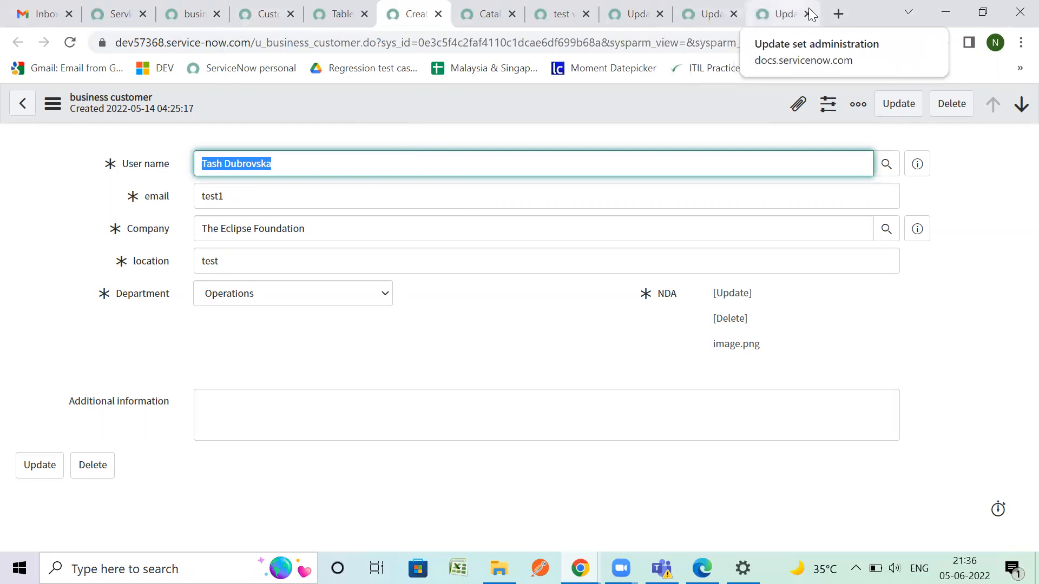
Find Notepad through the Windows search and open a blank document.
{"action": "left_click", "coordinate": [178, 569]}
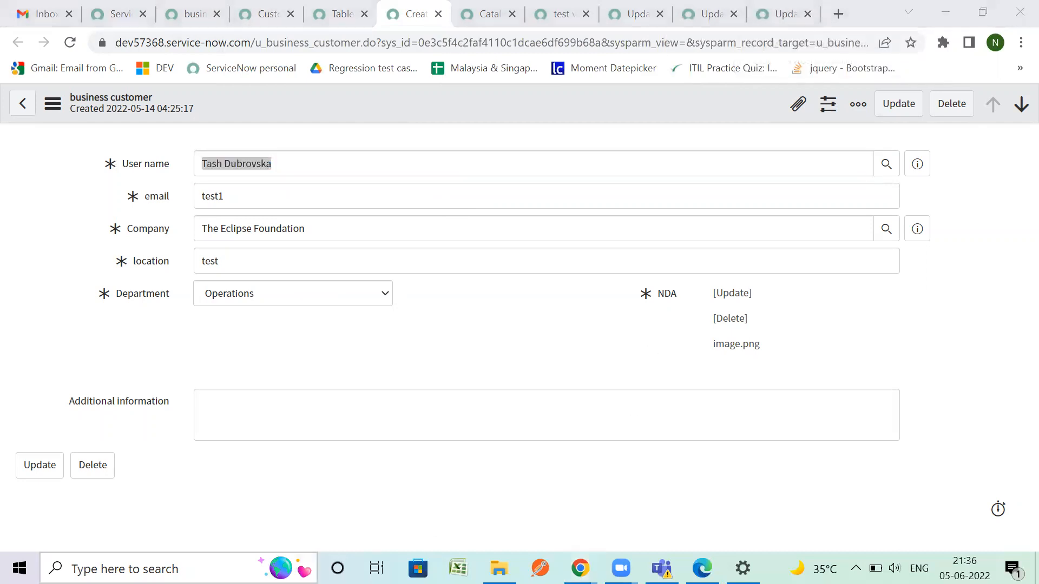
{"action": "type", "text": "update set"}
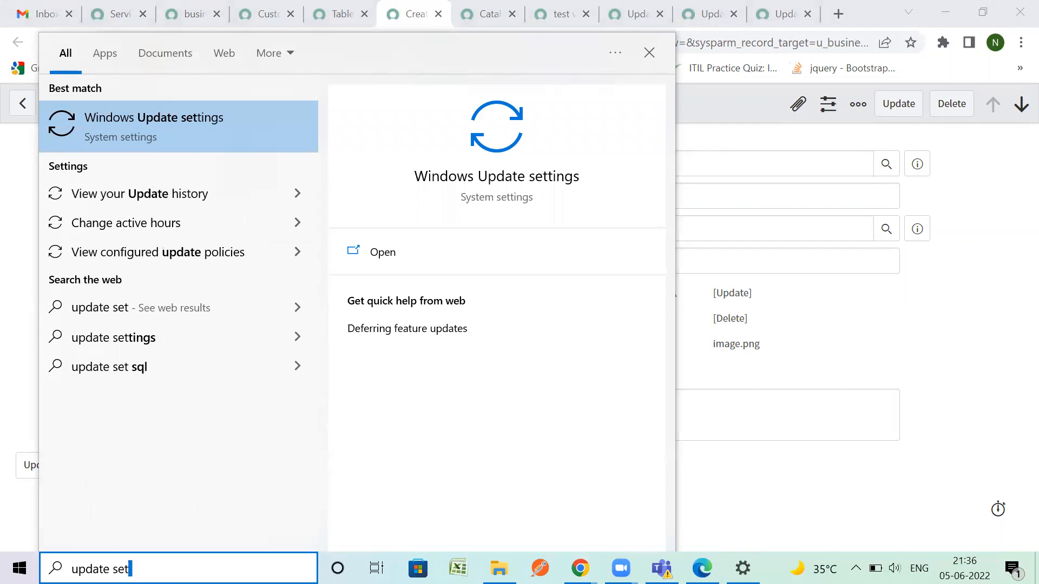
{"action": "key", "text": "ctrl+a"}
{"action": "key", "text": "BackSpace"}
{"action": "type", "text": "notepad"}
{"action": "left_click", "coordinate": [121, 138]}
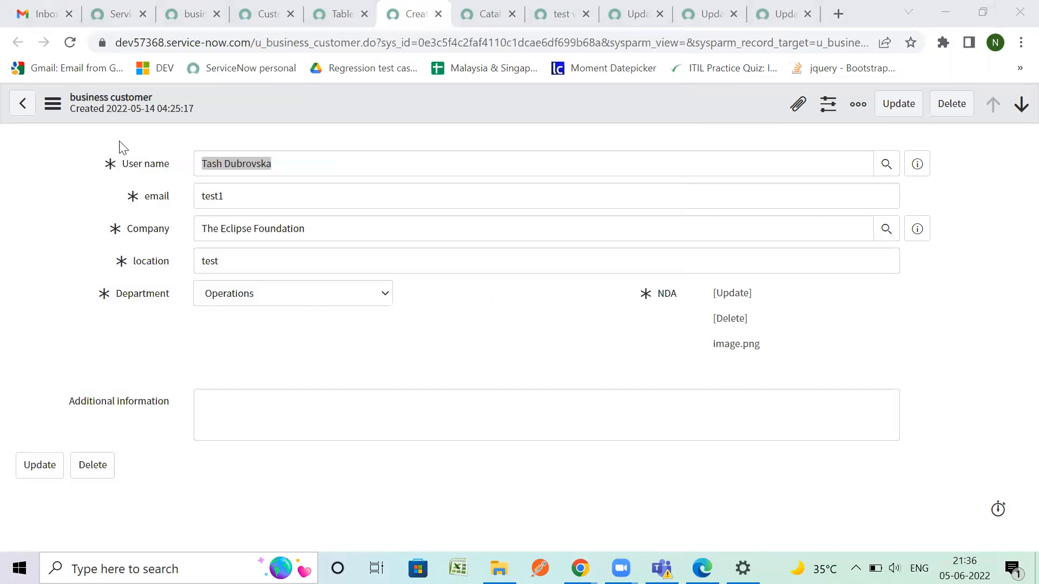
Write three lines in the Notepad document: "create update set", "merge update sets" and "retieve update sets".
{"action": "type", "text": "create"}
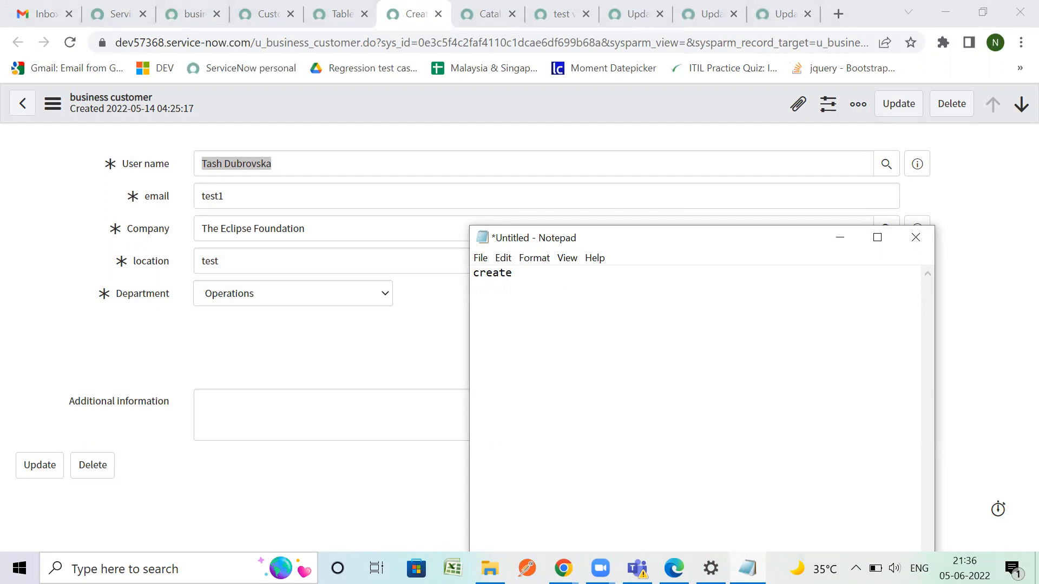
{"action": "type", "text": " update"}
{"action": "type", "text": "mer"}
{"action": "type", "text": "ge "}
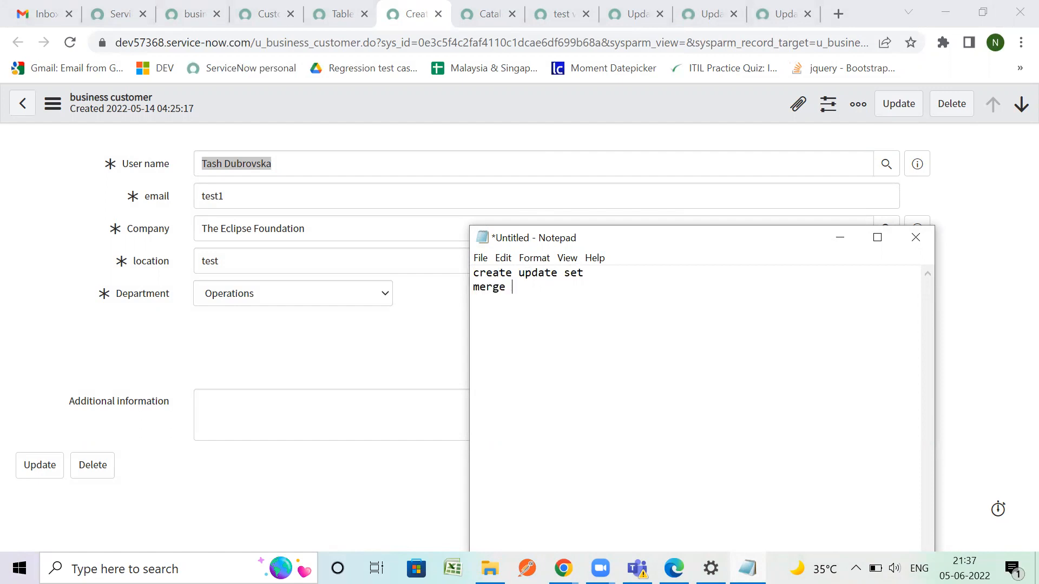
{"action": "type", "text": "upda"}
{"action": "type", "text": "te sets "}
{"action": "type", "text": "retieve "}
{"action": "type", "text": "update sets"}
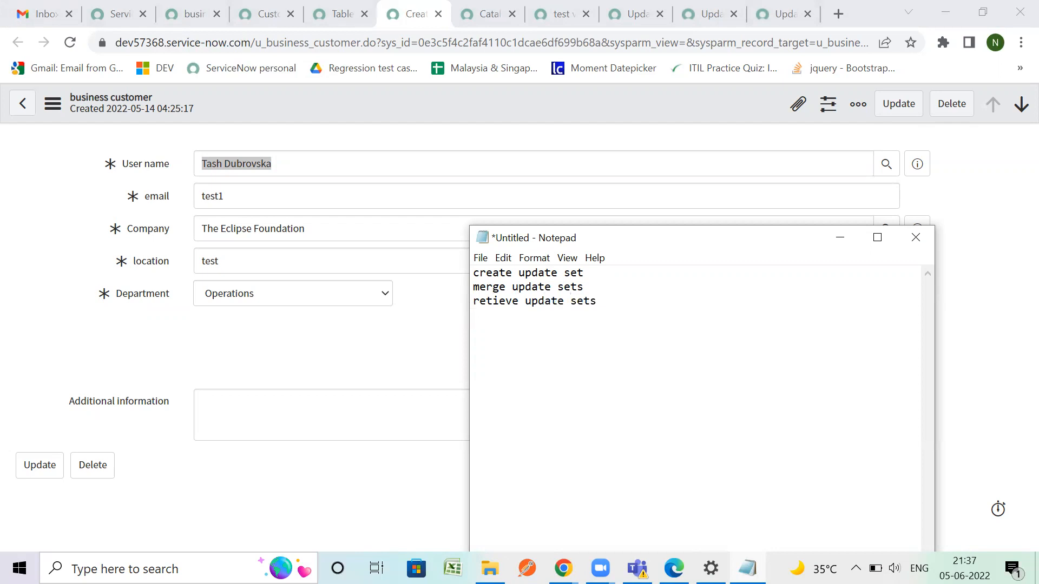
Add a fourth line to the Notepad notes reading "some exceptions not captured in the updates".
{"action": "key", "text": "Return"}
{"action": "type", "text": "t"}
{"action": "key", "text": "BackSpace"}
{"action": "type", "text": "some xception"}
{"action": "key", "text": "BackSpace"}
{"action": "key", "text": "BackSpace"}
{"action": "key", "text": "BackSpace"}
{"action": "key", "text": "BackSpace"}
{"action": "key", "text": "BackSpace"}
{"action": "key", "text": "BackSpace"}
{"action": "key", "text": "BackSpace"}
{"action": "key", "text": "BackSpace"}
{"action": "type", "text": "exceptiond"}
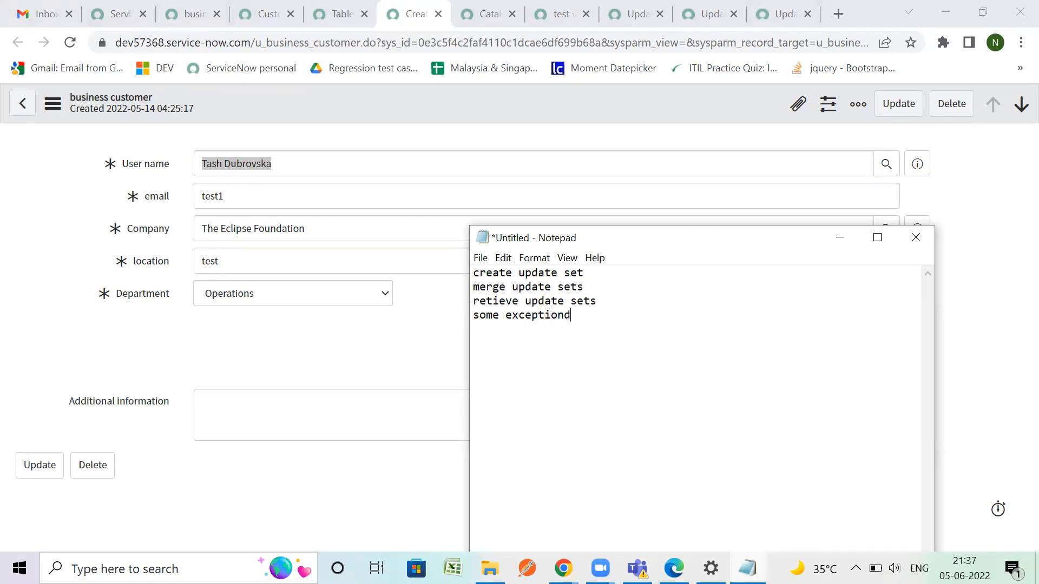
{"action": "key", "text": "BackSpace"}
{"action": "type", "text": "s not captured in the "}
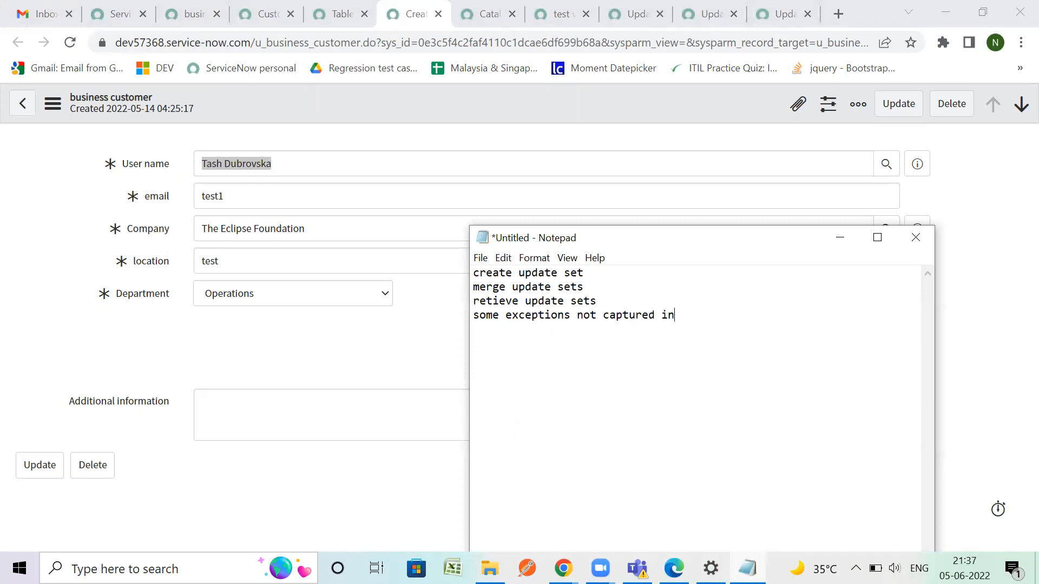
{"action": "type", "text": "updaes"}
{"action": "key", "text": "BackSpace"}
{"action": "type", "text": "daes"}
{"action": "key", "text": "BackSpace"}
{"action": "key", "text": "BackSpace"}
{"action": "type", "text": "tes"}
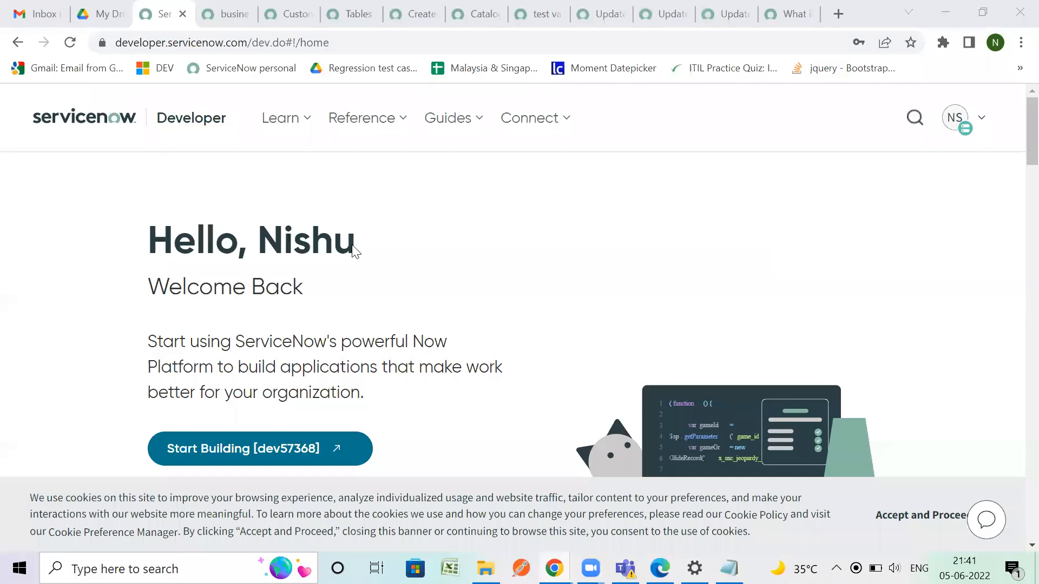
Bring up the Customer Updates browser tab, and in the Notepad notes change the last line's ending to "update sets".
{"action": "left_click", "coordinate": [344, 15]}
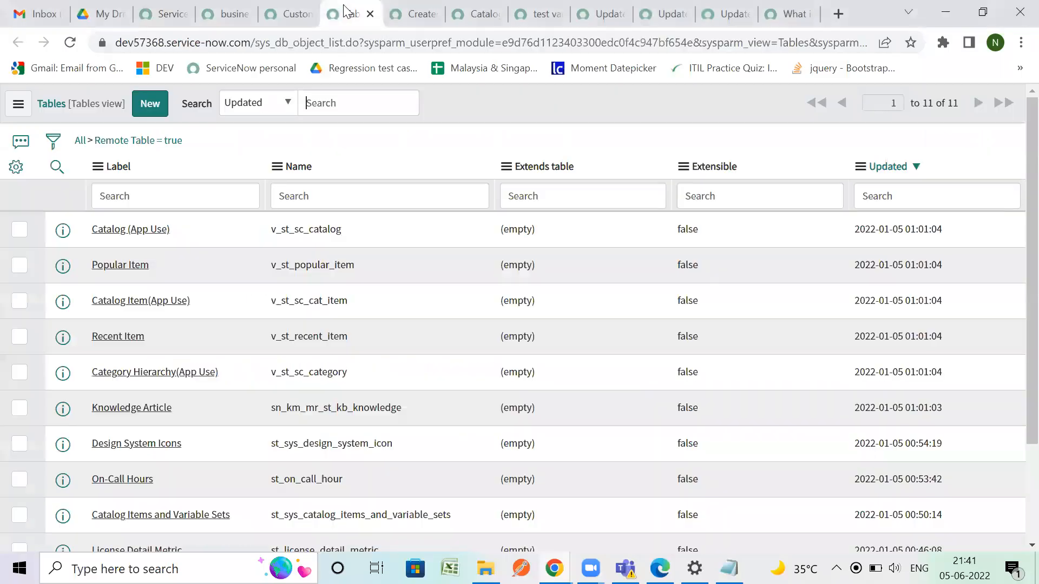
{"action": "left_click", "coordinate": [302, 16]}
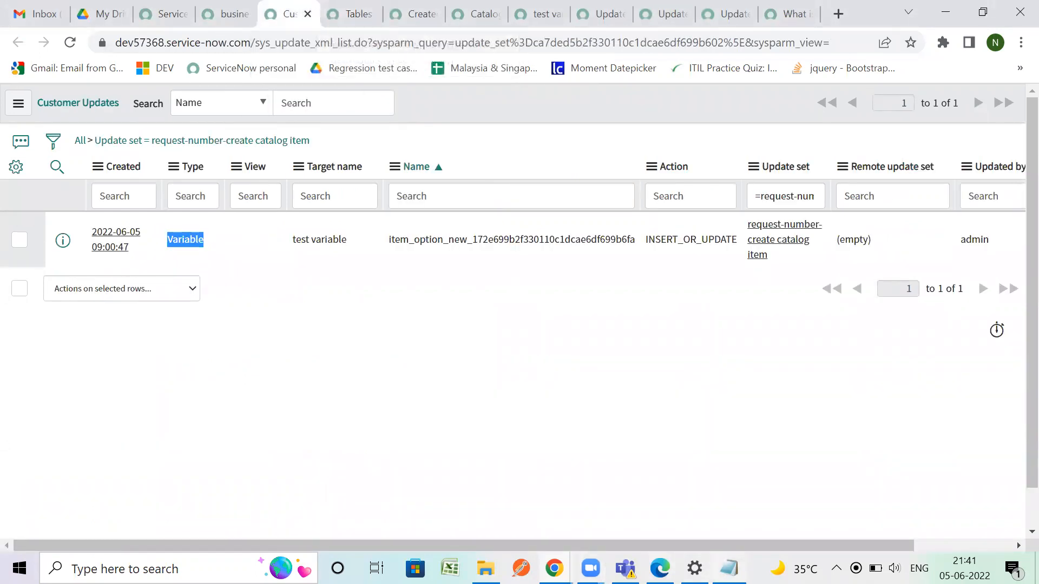
{"action": "left_click", "coordinate": [729, 568]}
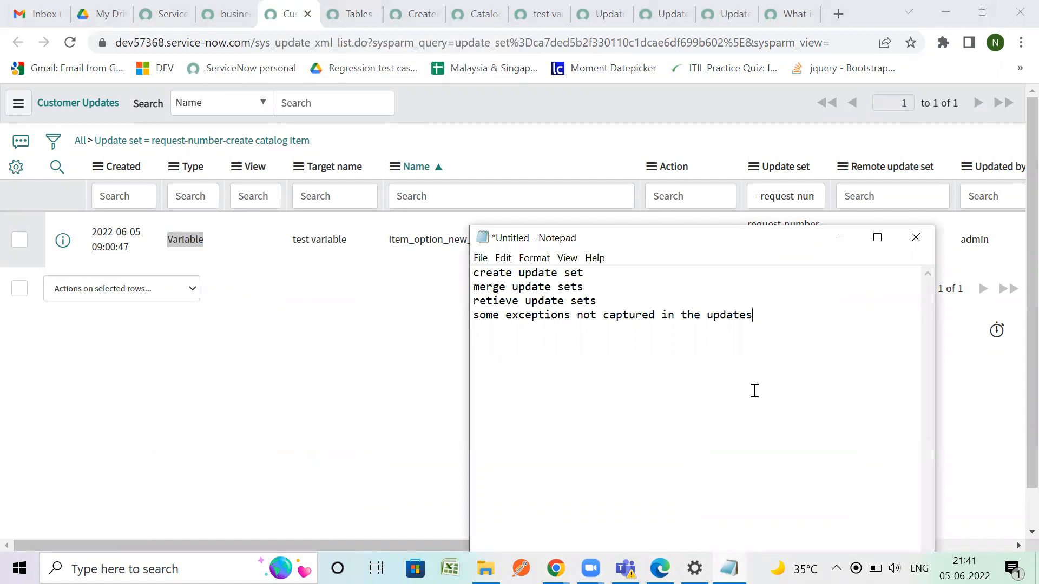
{"action": "key", "text": "BackSpace"}
{"action": "type", "text": "sets"}
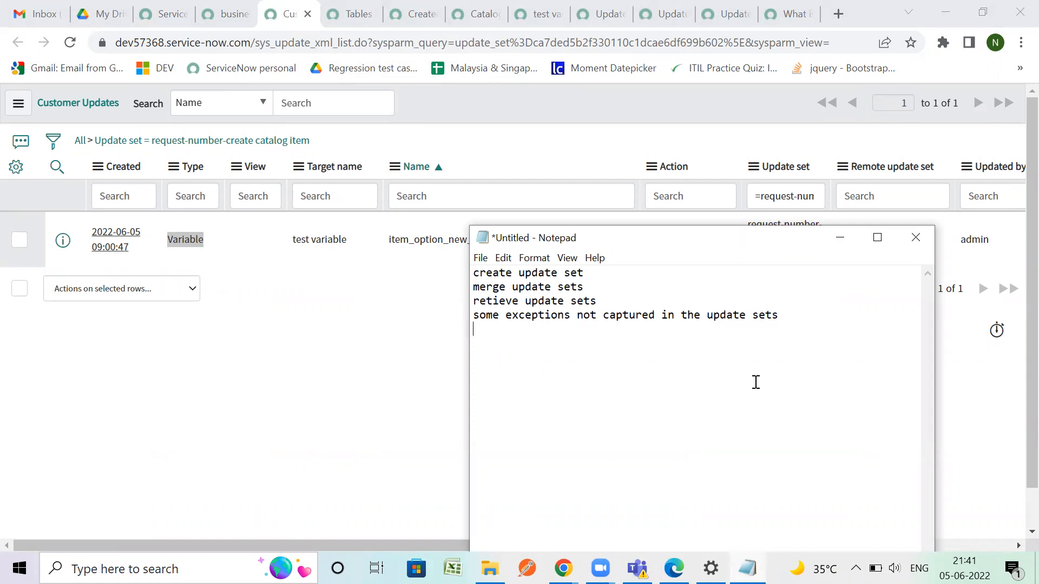
Add two lines to the Notepad notes: "how to batch the update sets" and "how to move scoped update sets".
{"action": "type", "text": "how to batch the upd"}
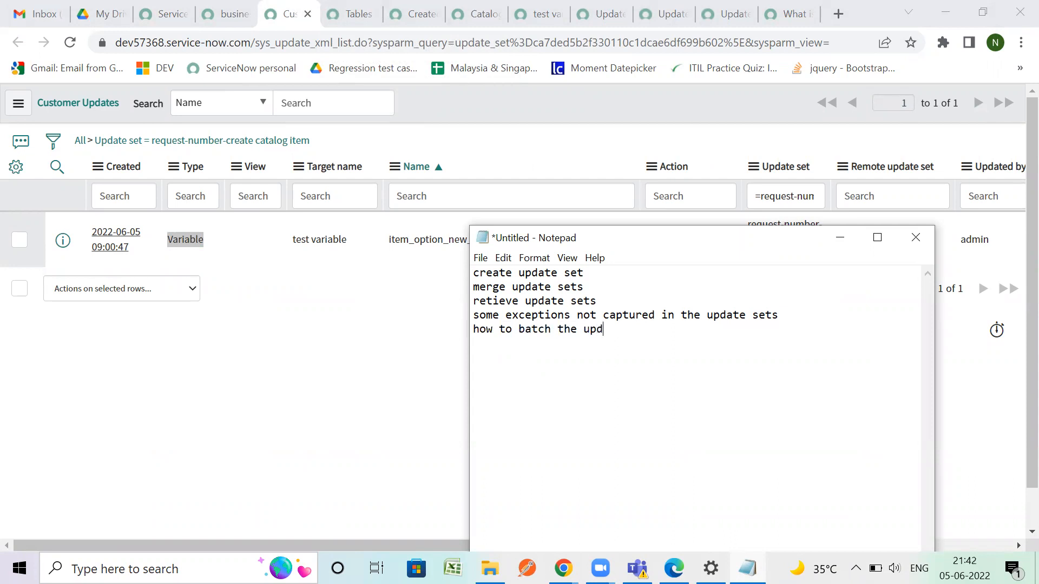
{"action": "type", "text": "ate sets"}
{"action": "type", "text": "how to move "}
{"action": "type", "text": "scoped"}
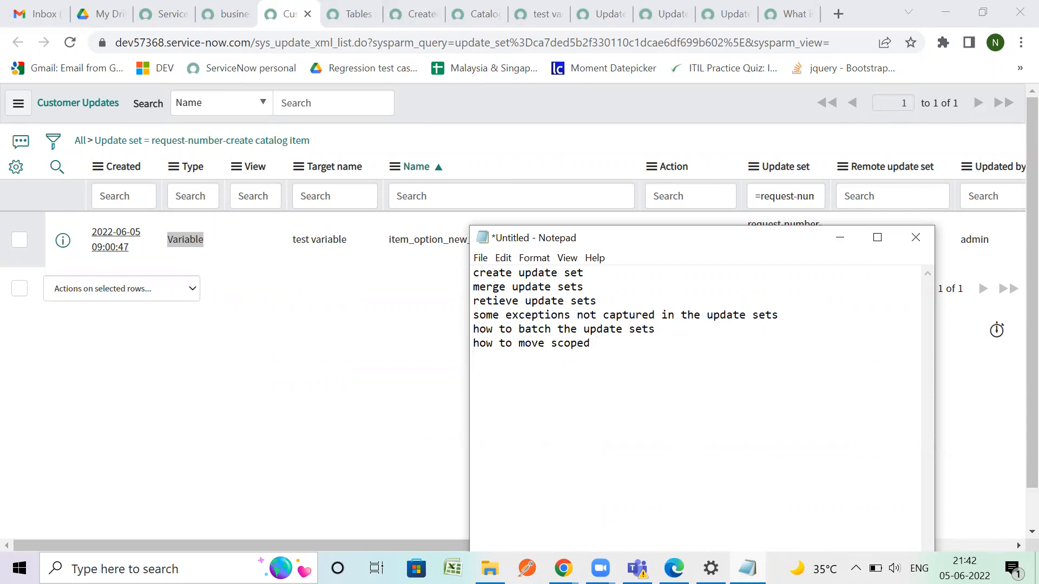
{"action": "type", "text": " update sets"}
Return to the business customers browser tab and filter the navigator for "update set".
{"action": "key", "text": "super"}
{"action": "left_click", "coordinate": [227, 10]}
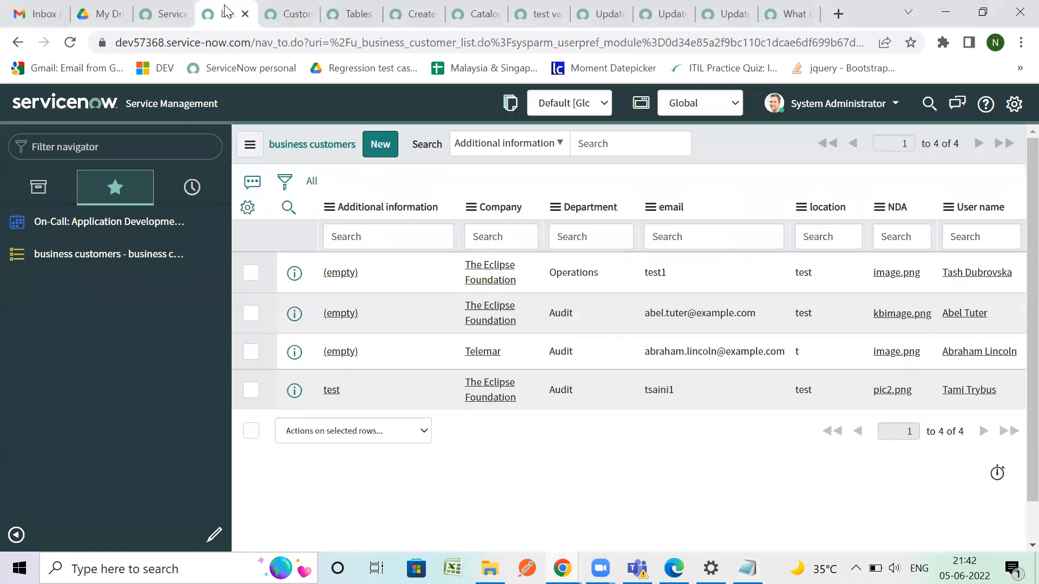
{"action": "left_click", "coordinate": [108, 150]}
{"action": "type", "text": "updates et"}
{"action": "key", "text": "BackSpace"}
{"action": "key", "text": "BackSpace"}
{"action": "key", "text": "BackSpace"}
{"action": "key", "text": "BackSpace"}
{"action": "type", "text": "set"}
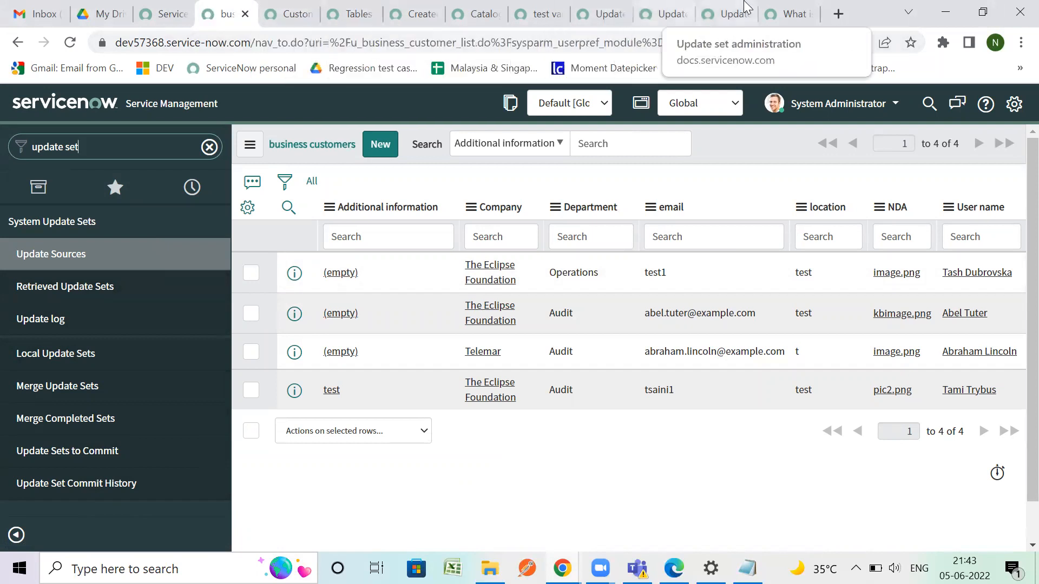
Examine the community answer on what update sets capture and do not capture, checking the Tables list tab in between.
{"action": "left_click", "coordinate": [760, 6]}
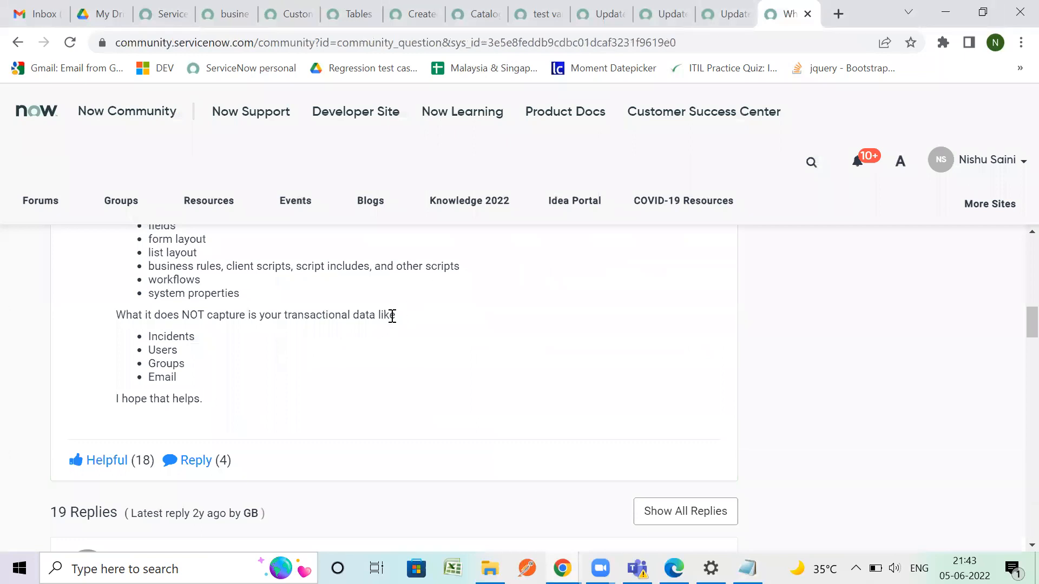
{"action": "scroll", "coordinate": [394, 320], "scroll_direction": "up", "scroll_amount": 3}
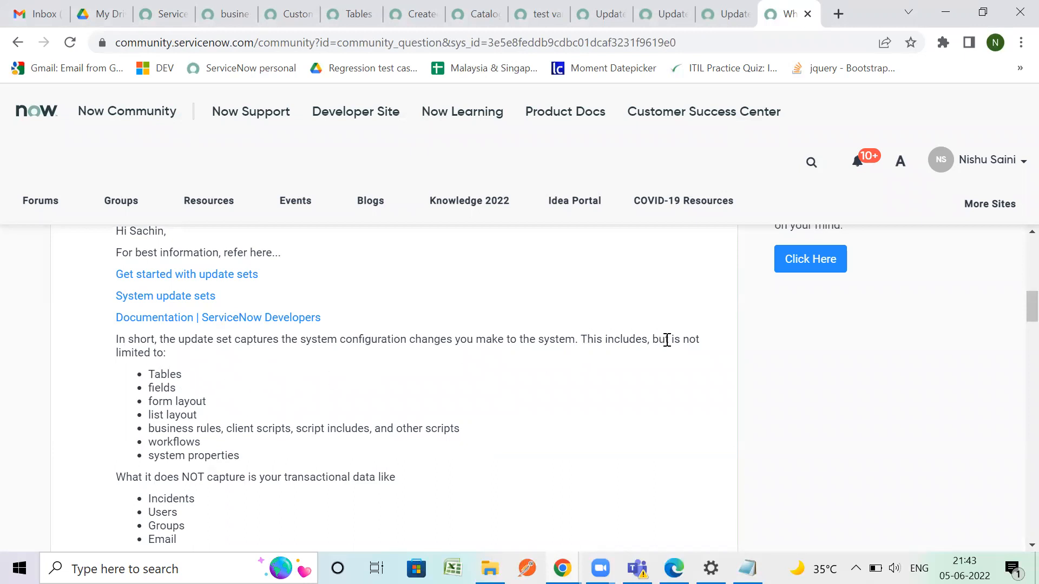
{"action": "left_click_drag", "start_coordinate": [658, 340], "coordinate": [686, 356]}
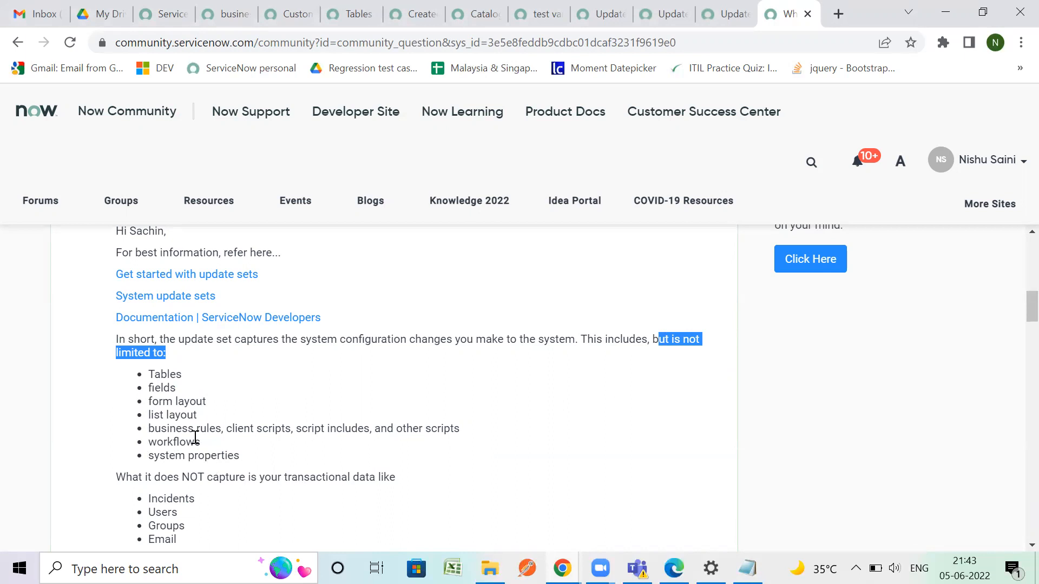
{"action": "scroll", "coordinate": [194, 481], "scroll_direction": "down", "scroll_amount": 1}
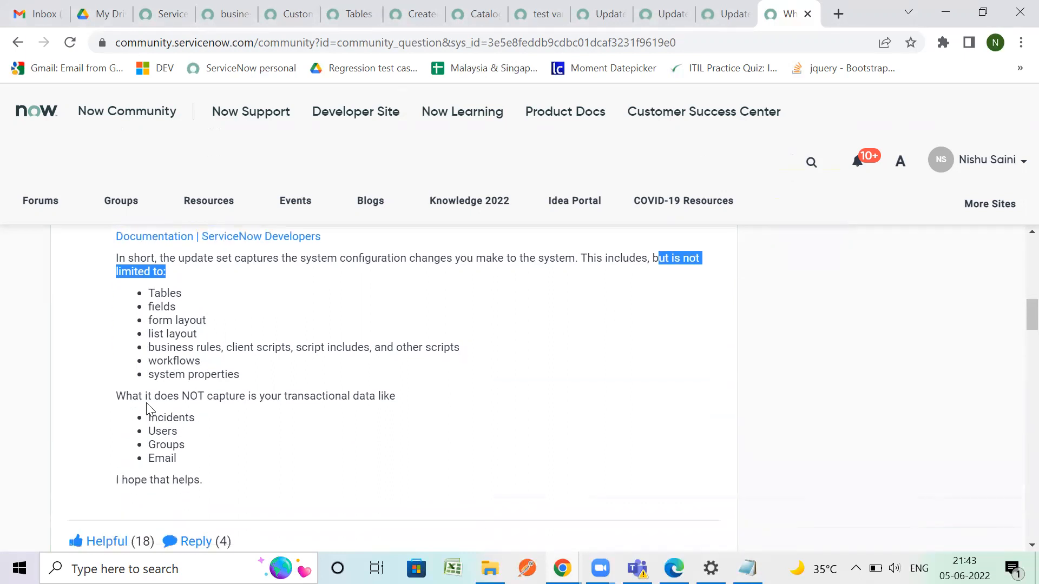
{"action": "left_click_drag", "start_coordinate": [148, 401], "coordinate": [356, 409]}
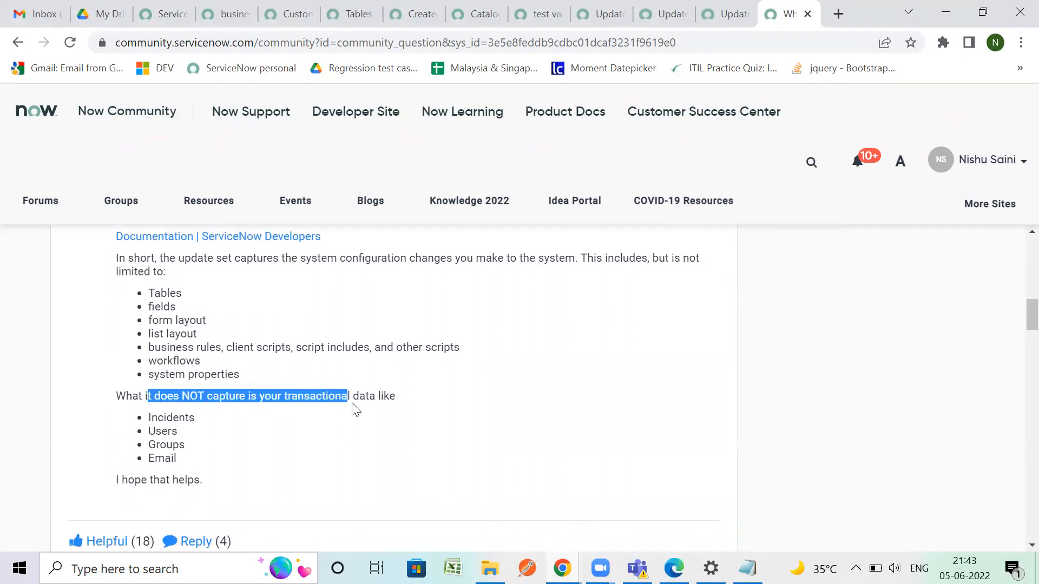
{"action": "left_click", "coordinate": [186, 416]}
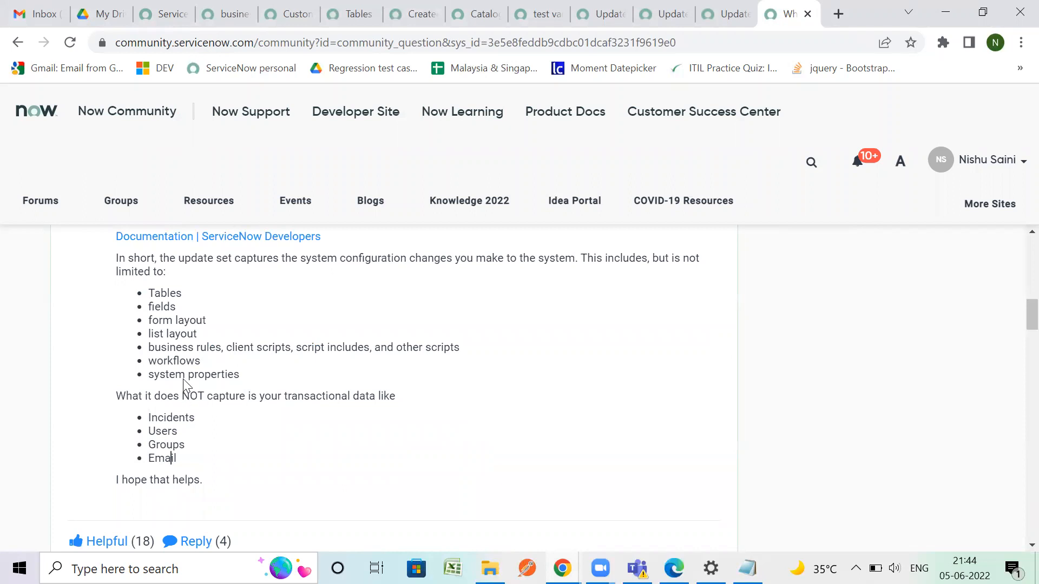
{"action": "double_click", "coordinate": [168, 311]}
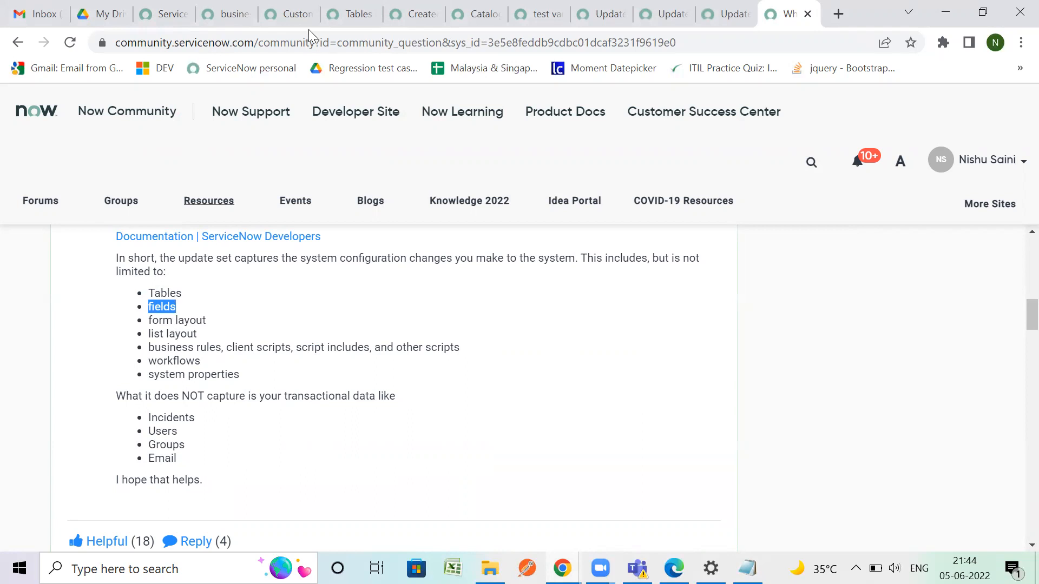
{"action": "left_click", "coordinate": [364, 9]}
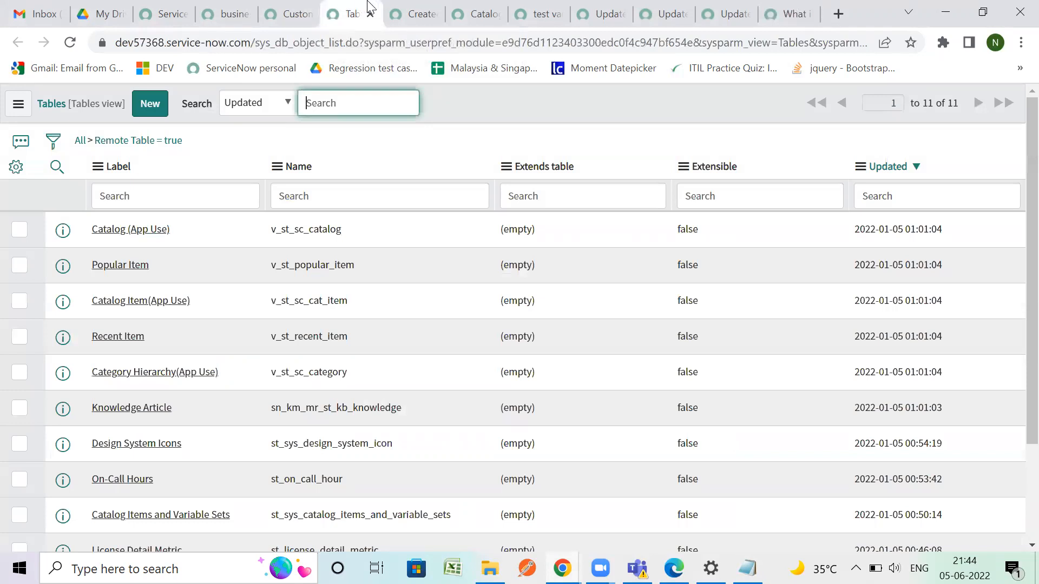
{"action": "left_click", "coordinate": [783, 8]}
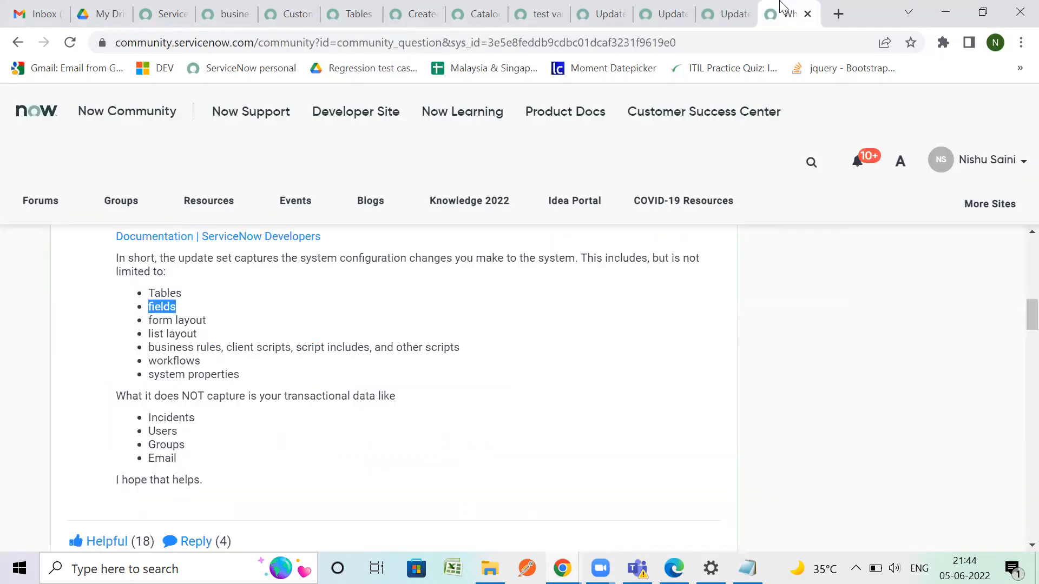
{"action": "left_click", "coordinate": [194, 349]}
Filter the navigator for "business rule", open System Definition's Business Rules list, and open "GTD Tour Name and Page Name Validation" in a new tab.
{"action": "left_click", "coordinate": [251, 12]}
{"action": "left_click", "coordinate": [139, 141]}
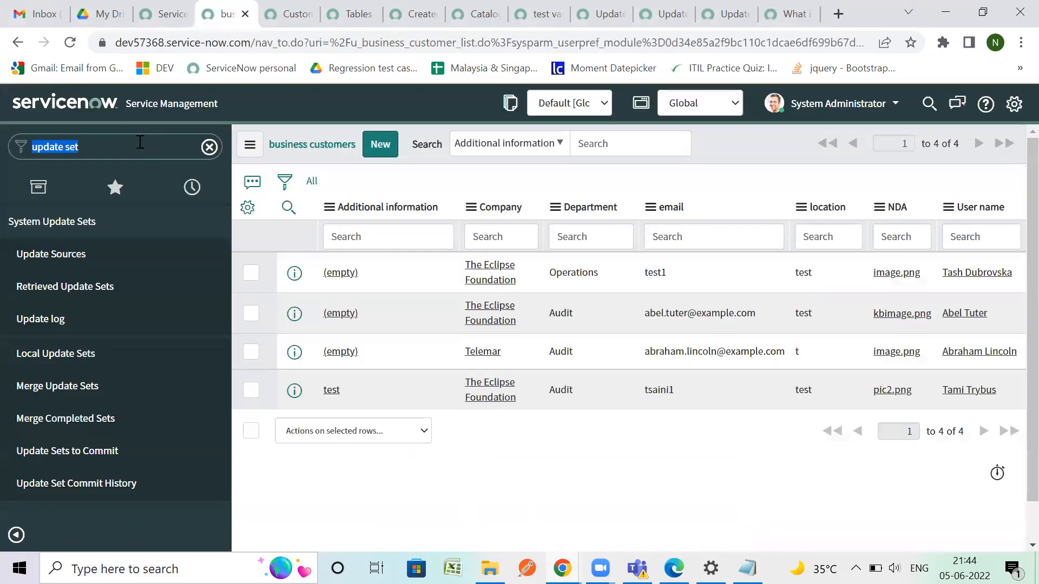
{"action": "type", "text": "busines"}
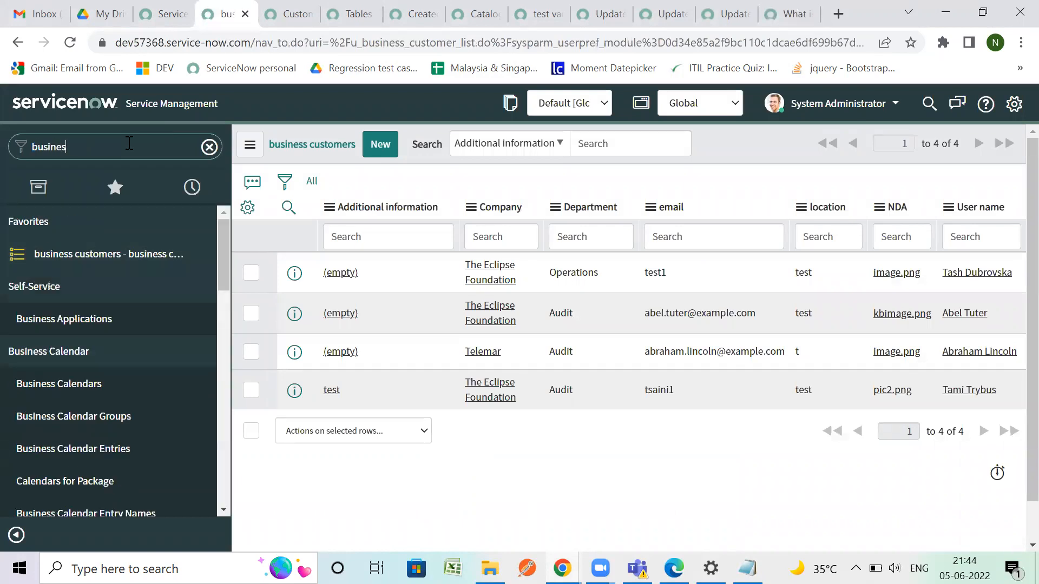
{"action": "type", "text": "s rule"}
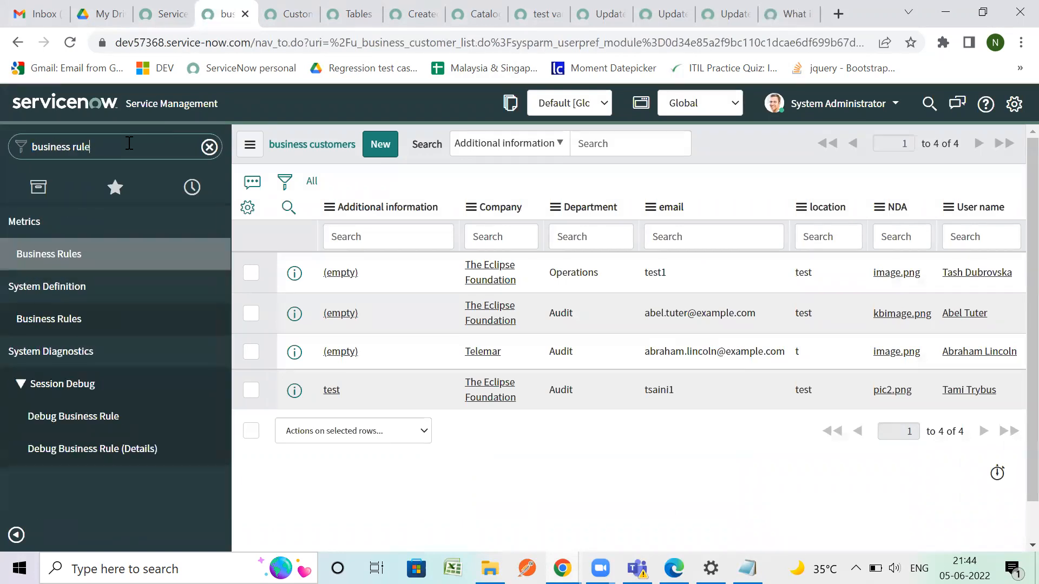
{"action": "left_click", "coordinate": [84, 334]}
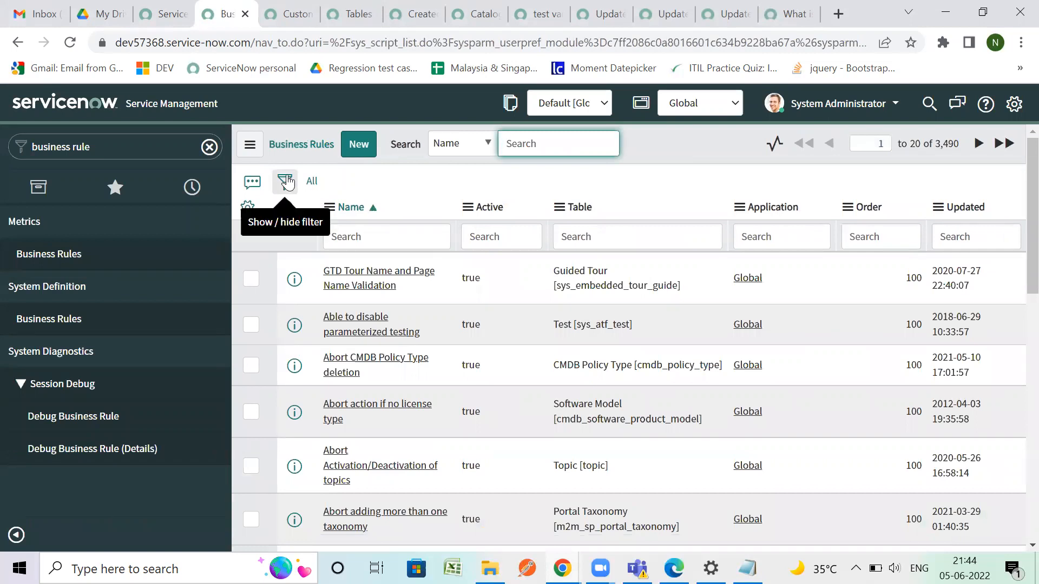
{"action": "middle_click", "coordinate": [295, 279]}
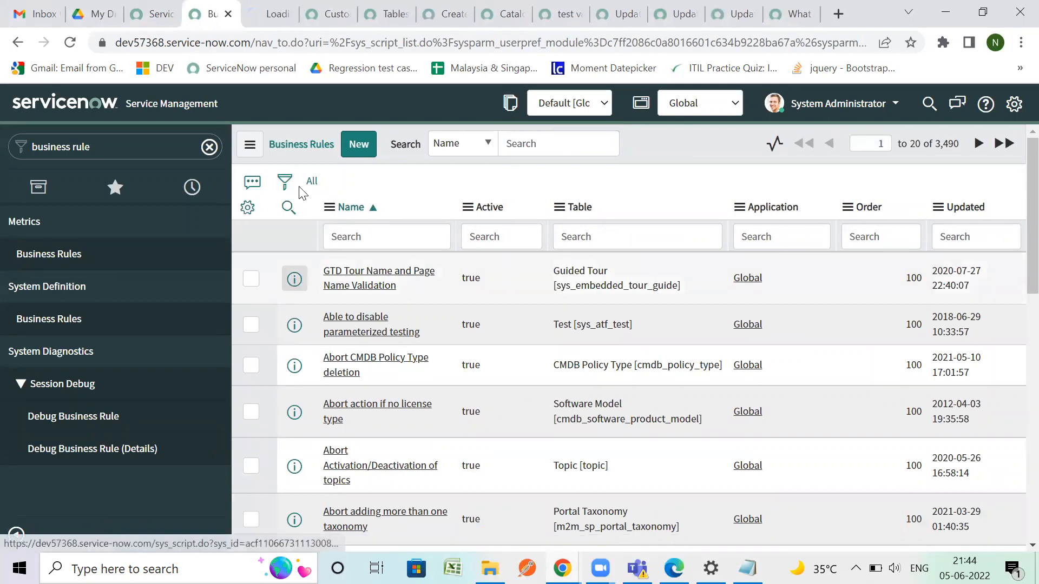
{"action": "left_click", "coordinate": [282, 15]}
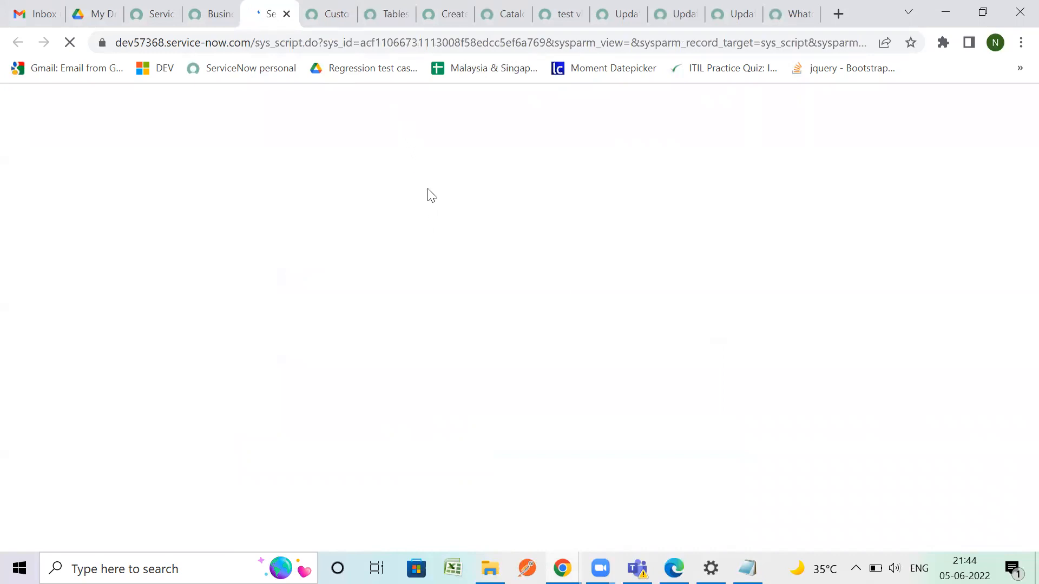
Show the XML of the "GTD Tour Name and Page Name Validation" business rule.
{"action": "right_click", "coordinate": [402, 103]}
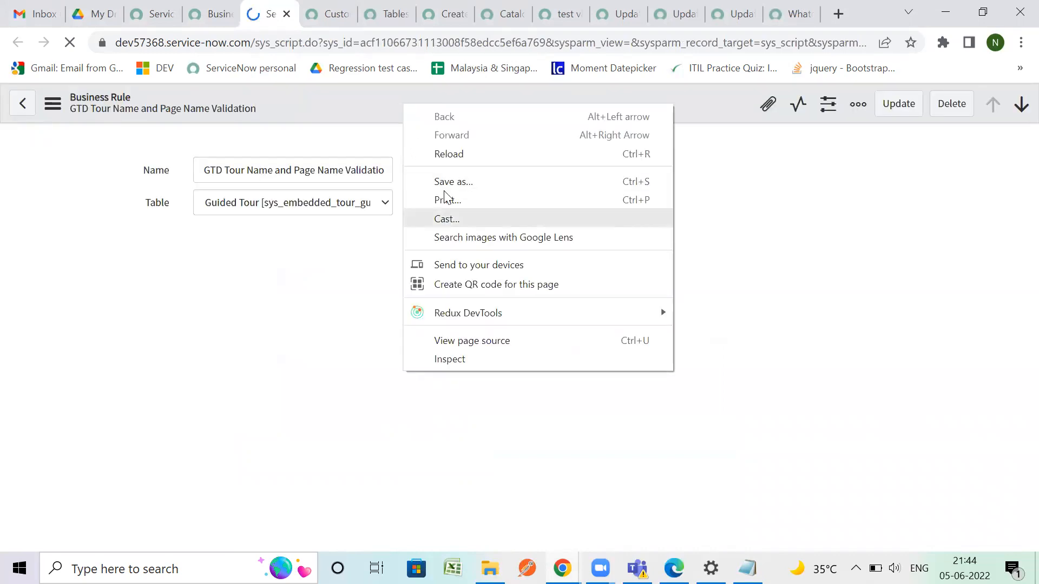
{"action": "left_click", "coordinate": [356, 105]}
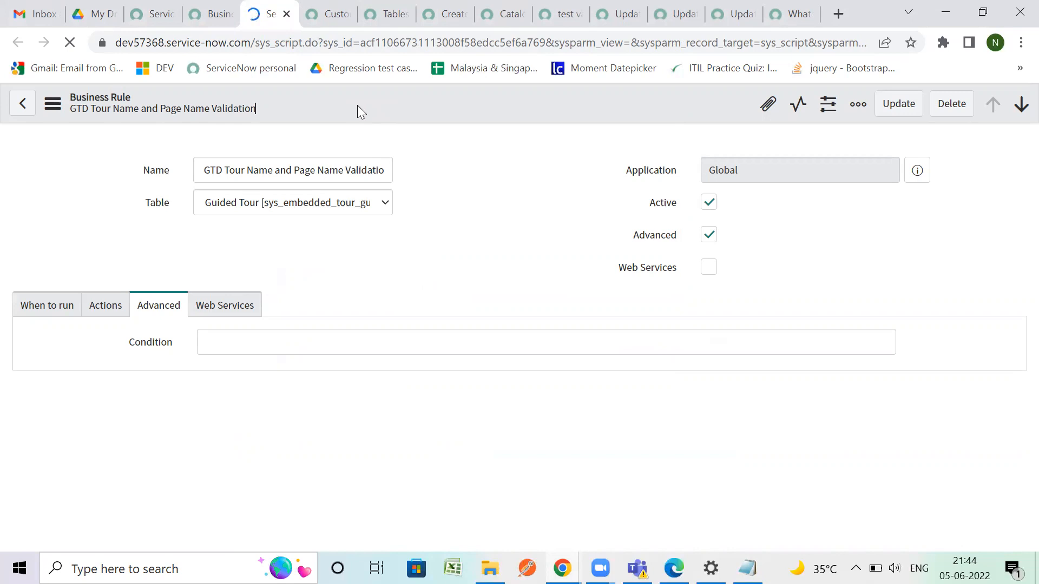
{"action": "right_click", "coordinate": [357, 104]}
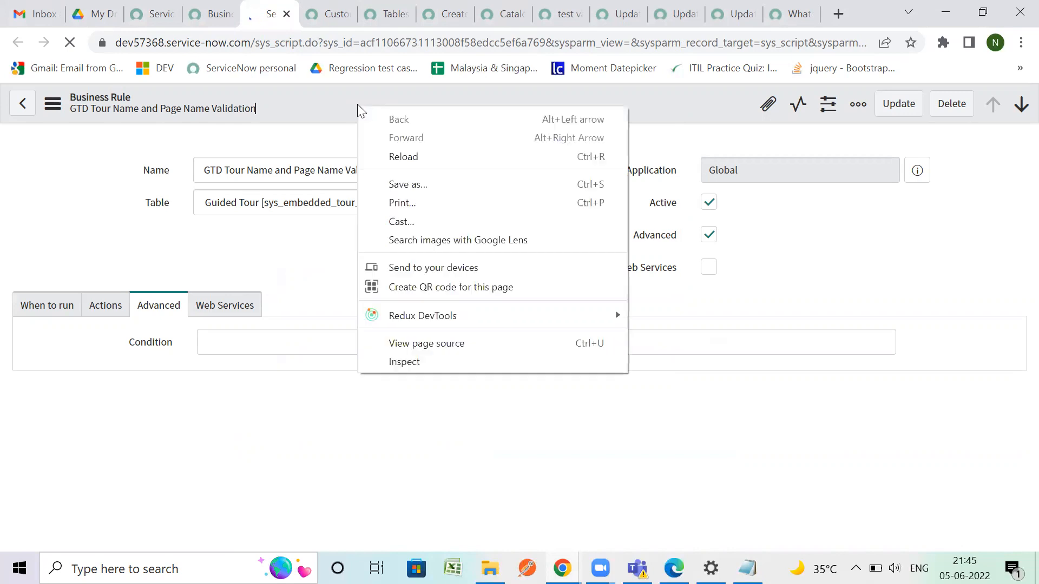
{"action": "left_click", "coordinate": [349, 97]}
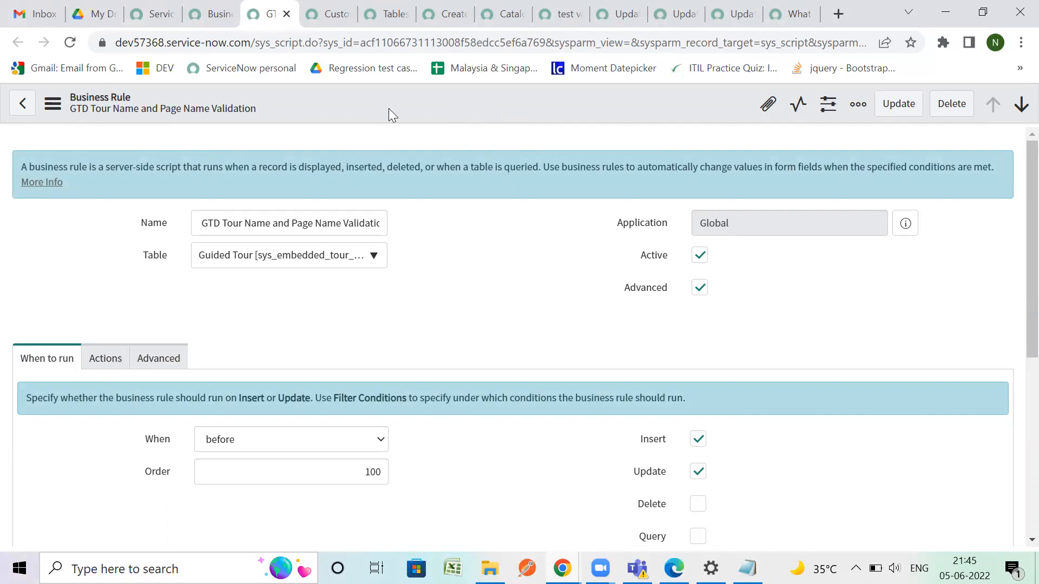
{"action": "scroll", "coordinate": [373, 216], "scroll_direction": "down", "scroll_amount": 3}
{"action": "scroll", "coordinate": [377, 273], "scroll_direction": "up", "scroll_amount": 3}
{"action": "right_click", "coordinate": [356, 100]}
{"action": "left_click", "coordinate": [356, 100]}
{"action": "right_click", "coordinate": [373, 108]}
{"action": "left_click", "coordinate": [295, 106]}
{"action": "right_click", "coordinate": [314, 101]}
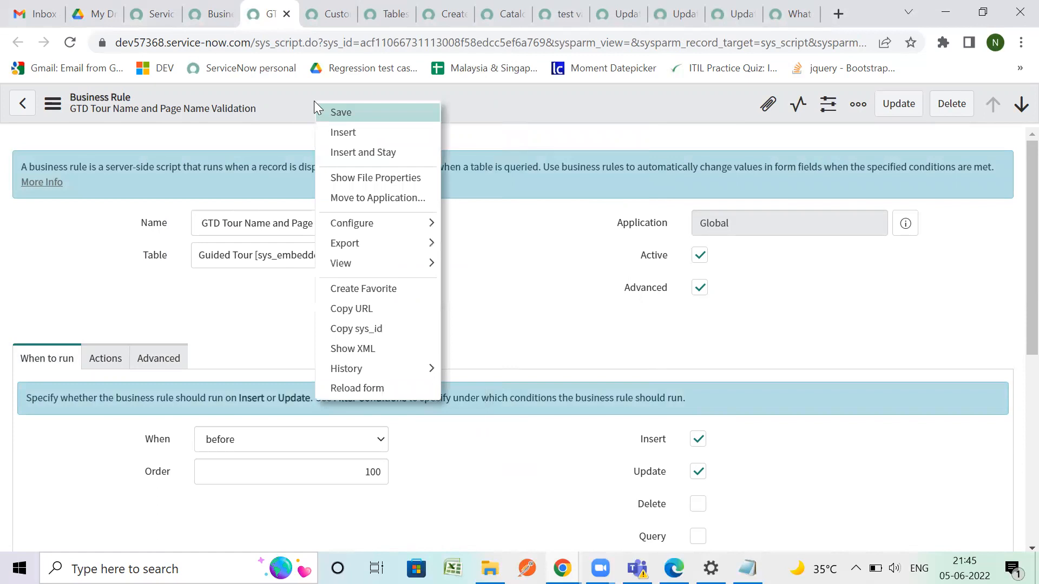
{"action": "left_click", "coordinate": [393, 349]}
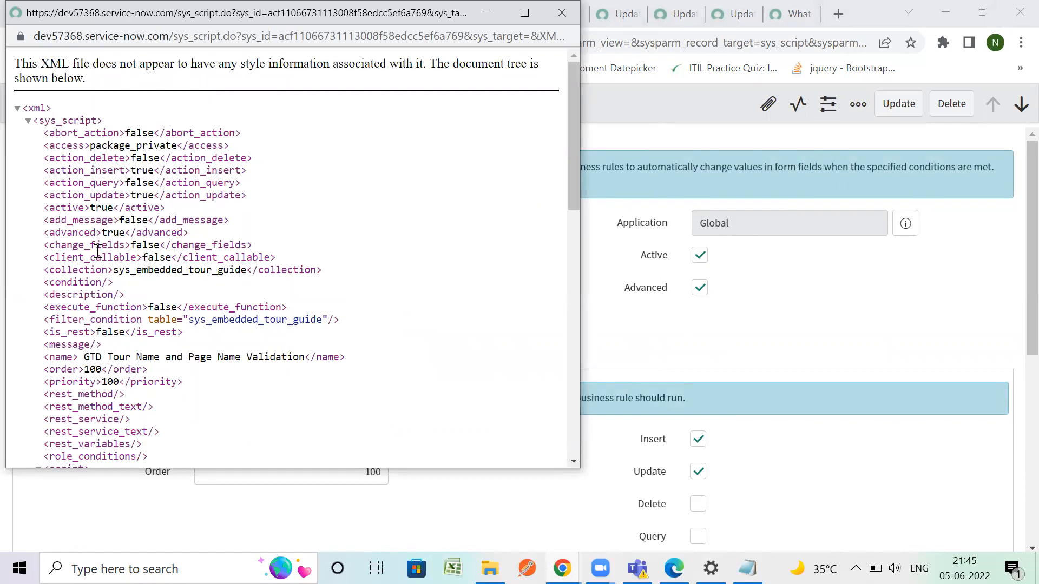
Read through the business rule's XML, from its script to the system fields at the end, and return to the record form.
{"action": "scroll", "coordinate": [99, 299], "scroll_direction": "down", "scroll_amount": 2}
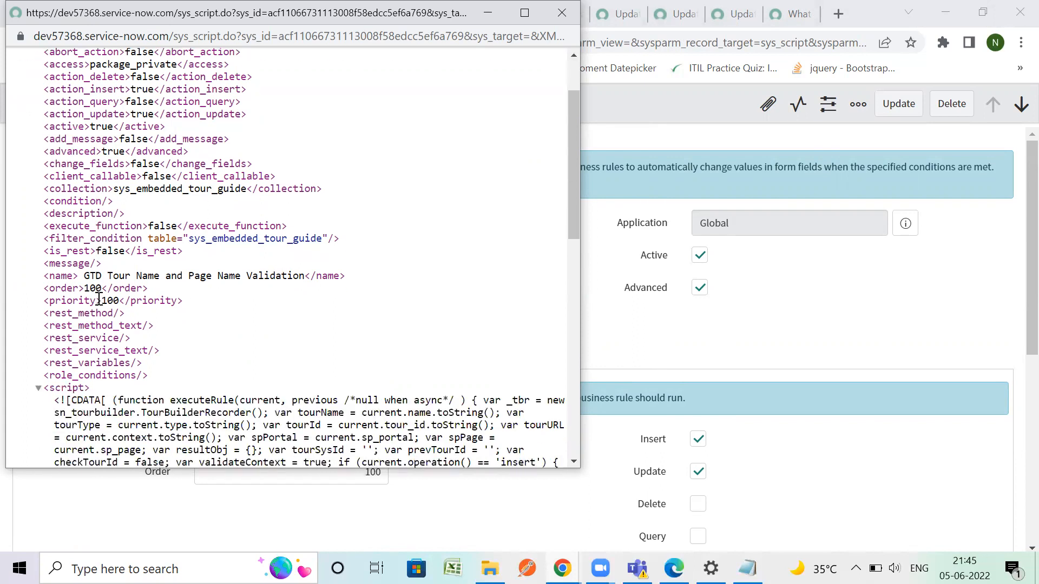
{"action": "scroll", "coordinate": [99, 299], "scroll_direction": "down", "scroll_amount": 2}
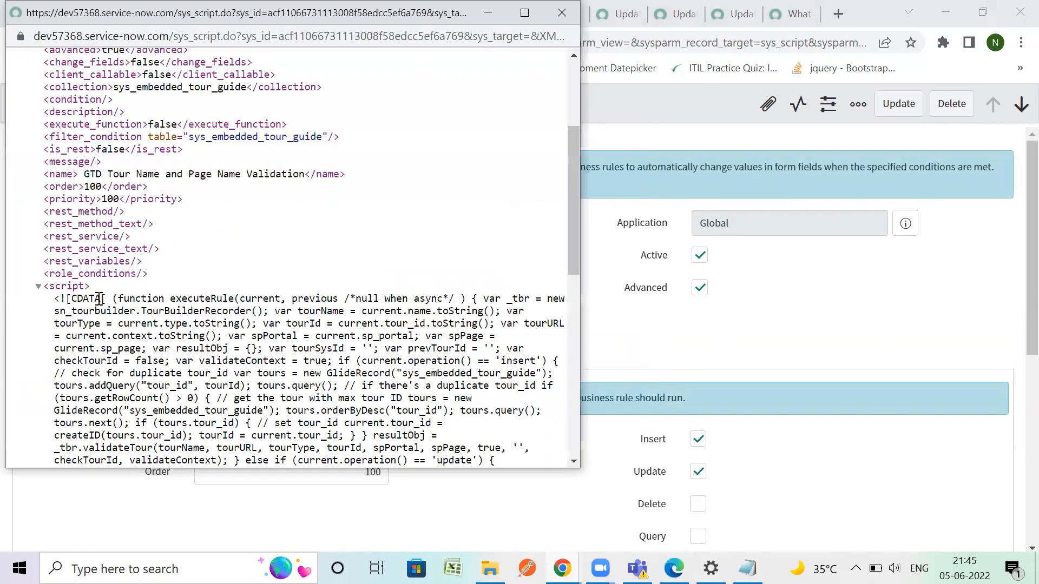
{"action": "scroll", "coordinate": [99, 299], "scroll_direction": "down", "scroll_amount": 5}
{"action": "scroll", "coordinate": [98, 299], "scroll_direction": "down", "scroll_amount": 3}
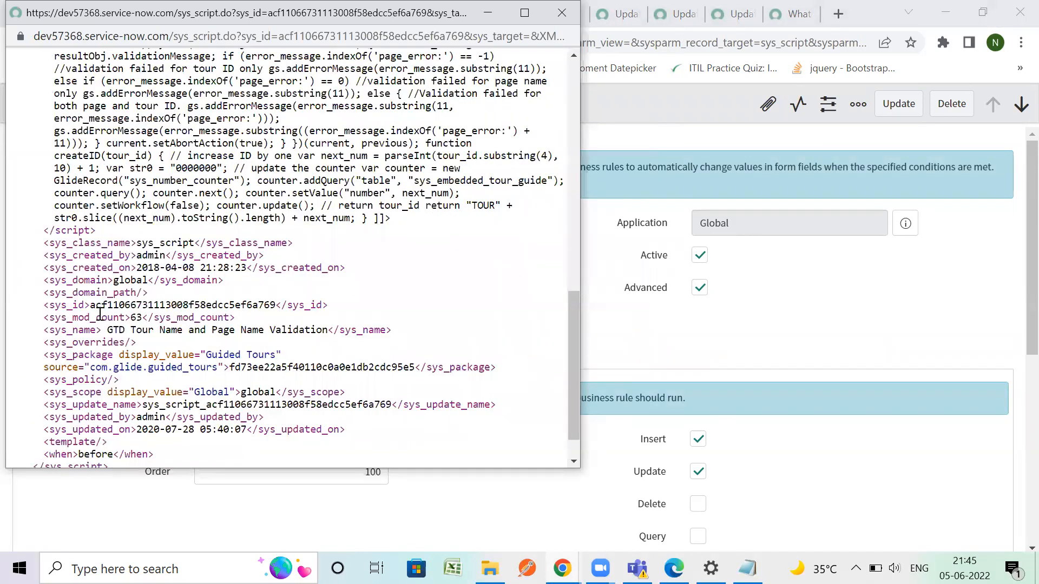
{"action": "scroll", "coordinate": [100, 317], "scroll_direction": "down", "scroll_amount": 1}
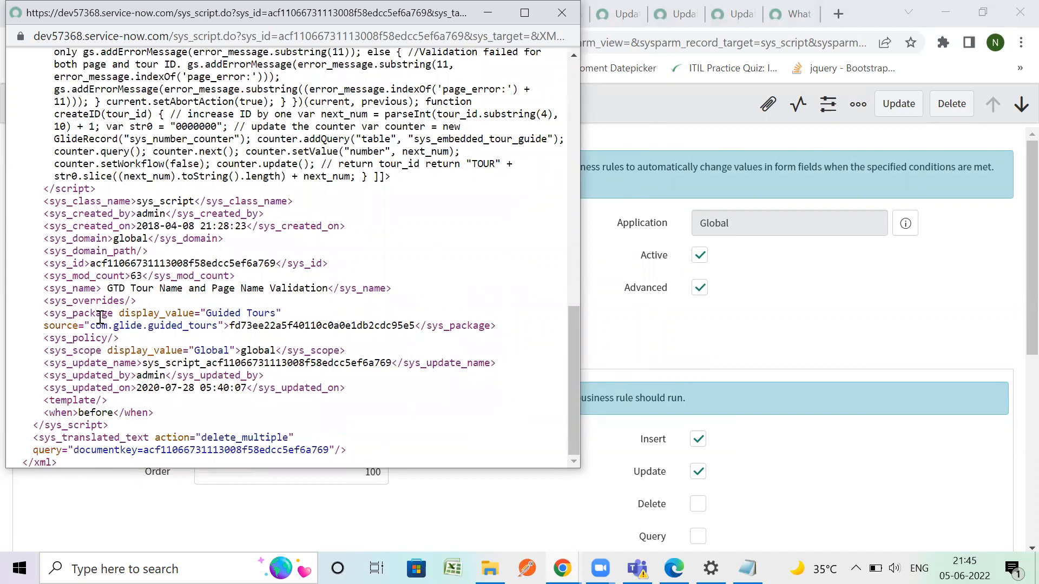
{"action": "left_click", "coordinate": [709, 537]}
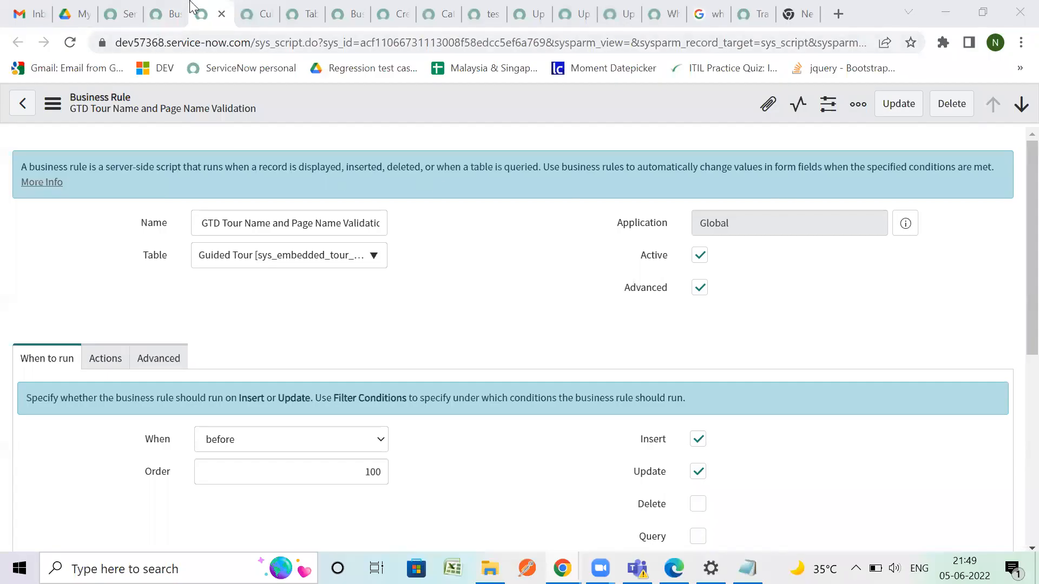
Look through the business rule tabs and bring up the Tables list filtered by the label "business rule".
{"action": "left_click", "coordinate": [169, 8]}
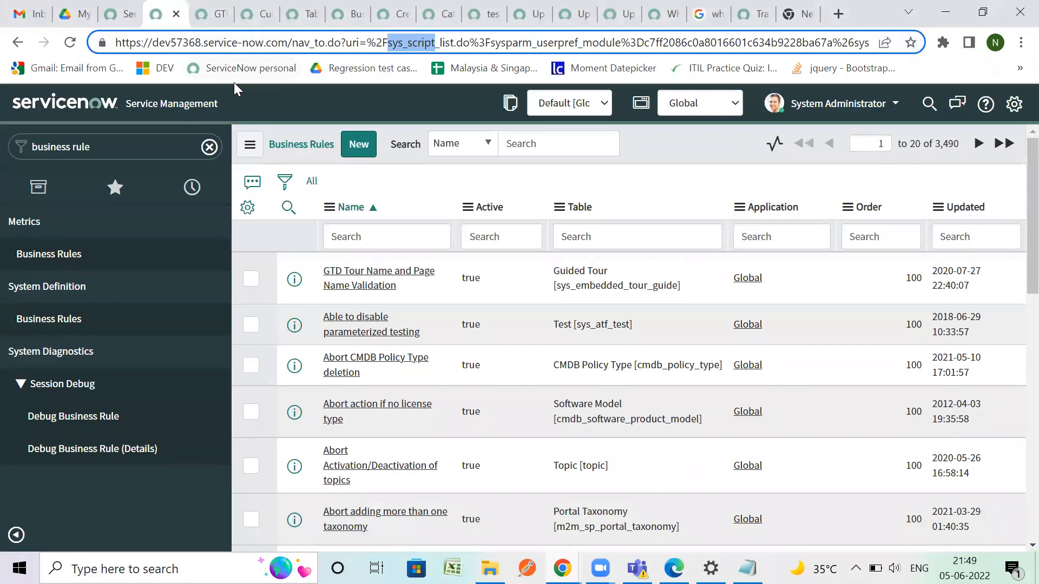
{"action": "left_click", "coordinate": [211, 9]}
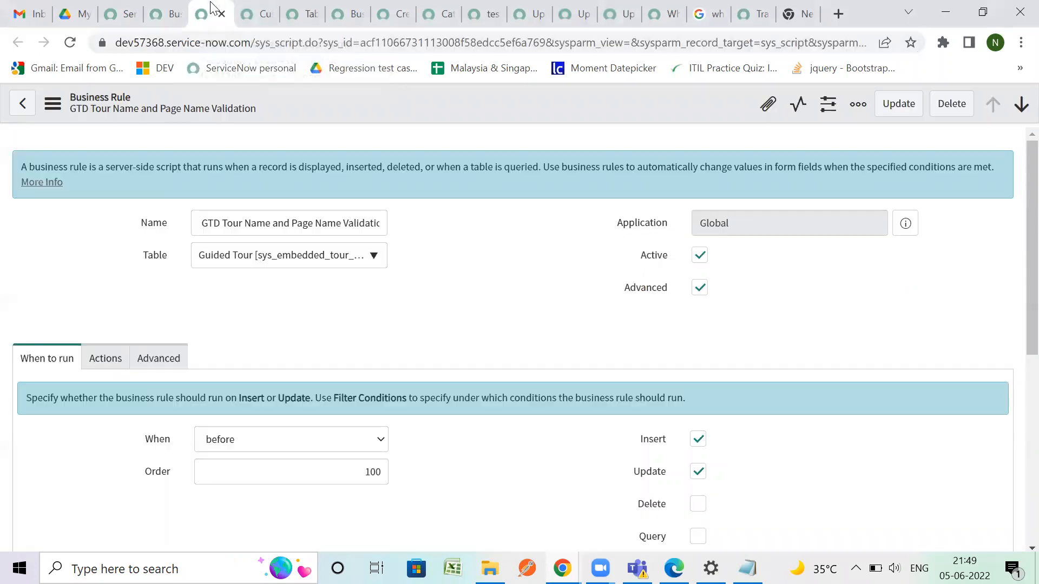
{"action": "left_click", "coordinate": [250, 9]}
{"action": "left_click", "coordinate": [290, 8]}
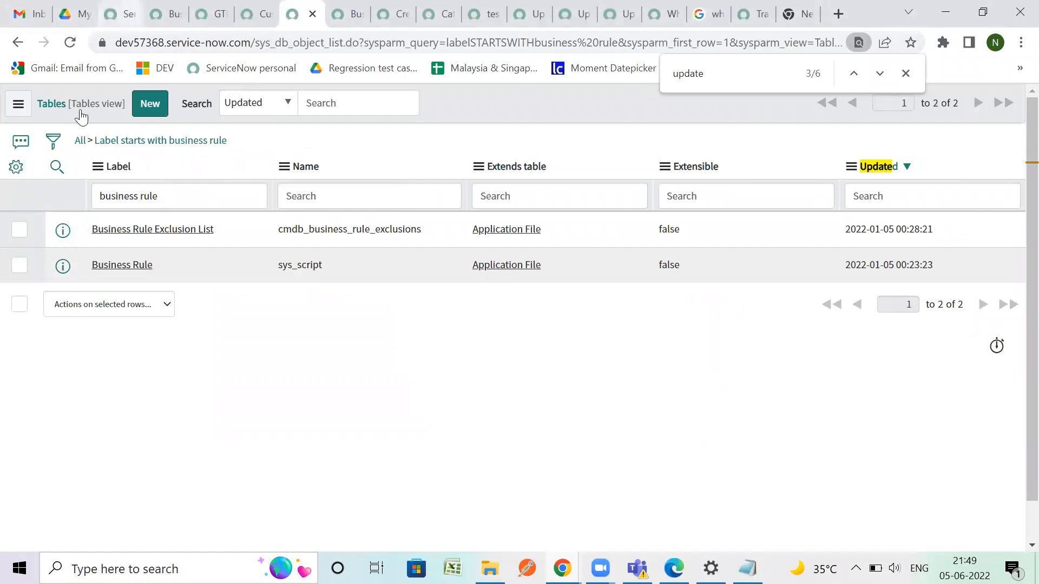
Search the Tables list's column personalization options for "update", then close the search and the column chooser.
{"action": "left_click", "coordinate": [20, 165]}
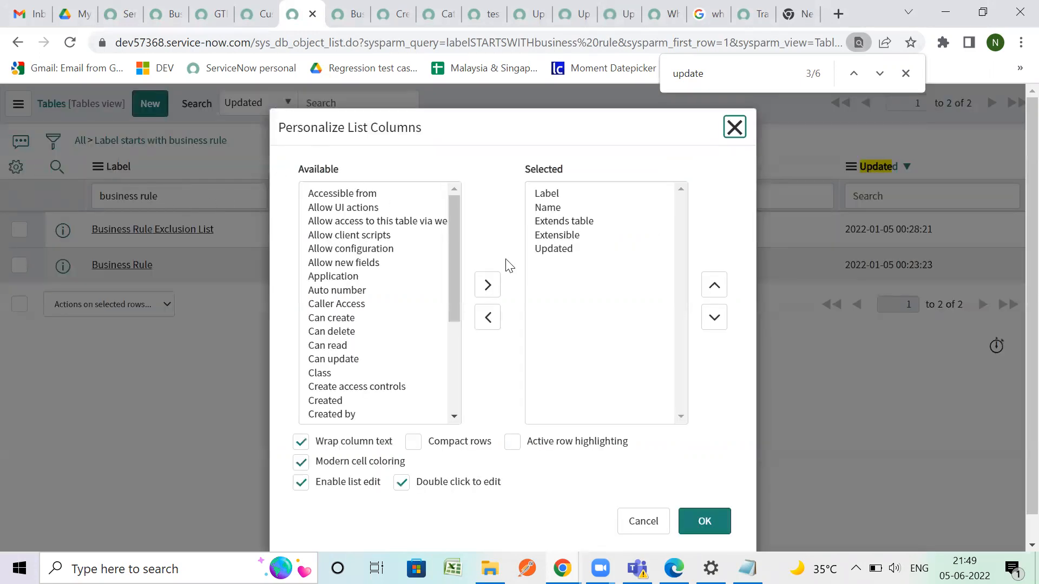
{"action": "key", "text": "ctrl+f"}
{"action": "type", "text": "up"}
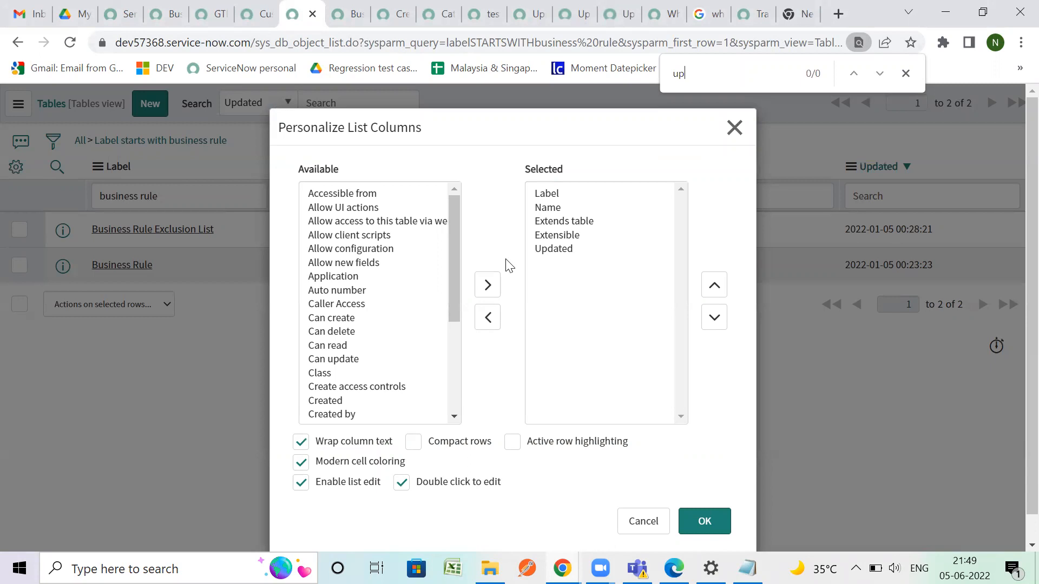
{"action": "type", "text": "date"}
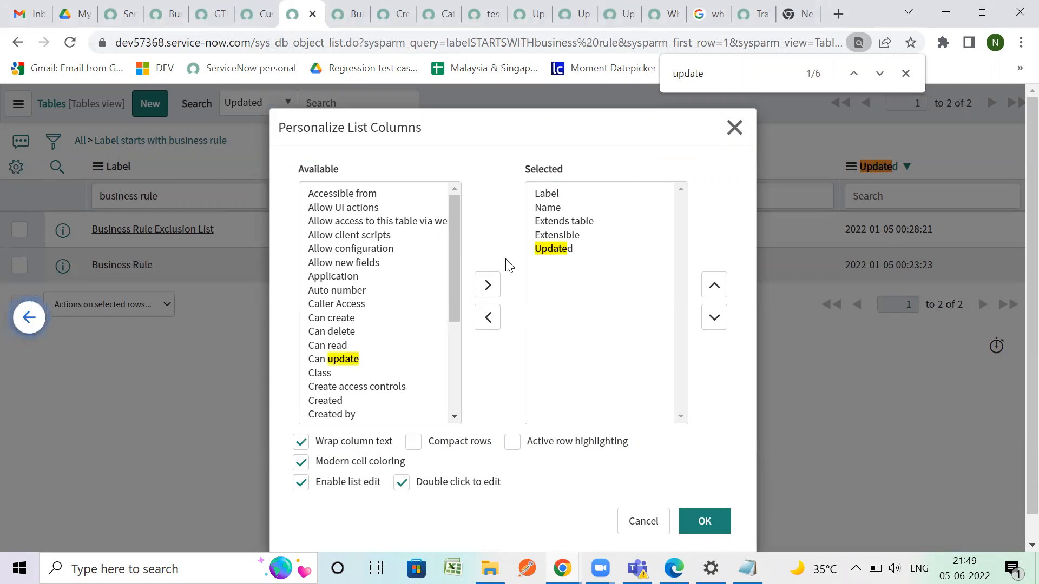
{"action": "key", "text": "Return"}
{"action": "scroll", "coordinate": [425, 413], "scroll_direction": "up", "scroll_amount": 2}
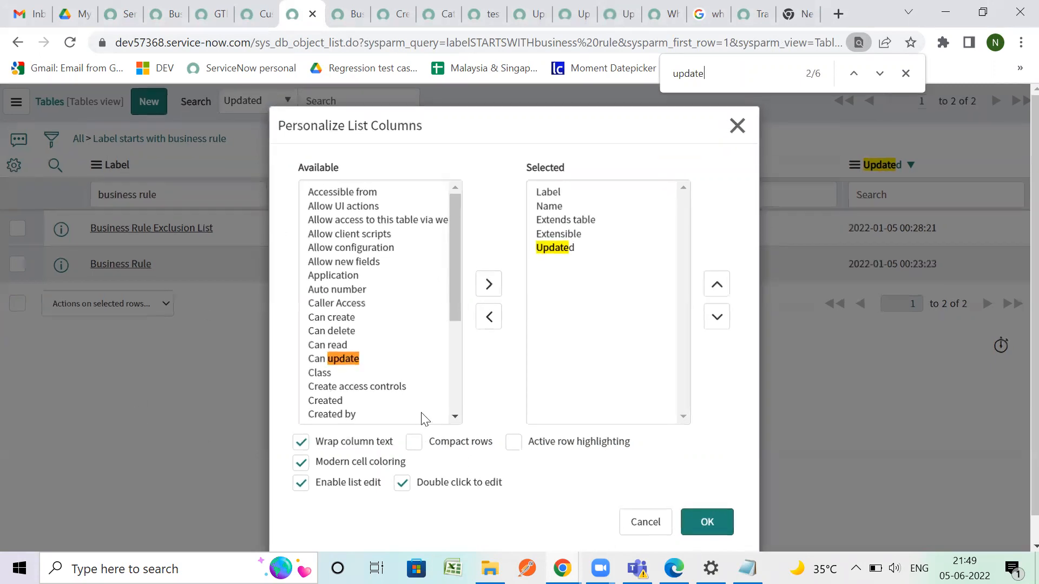
{"action": "scroll", "coordinate": [433, 341], "scroll_direction": "up", "scroll_amount": 1}
{"action": "left_click", "coordinate": [408, 358]}
{"action": "scroll", "coordinate": [454, 319], "scroll_direction": "up", "scroll_amount": 2}
{"action": "scroll", "coordinate": [430, 325], "scroll_direction": "up", "scroll_amount": 3}
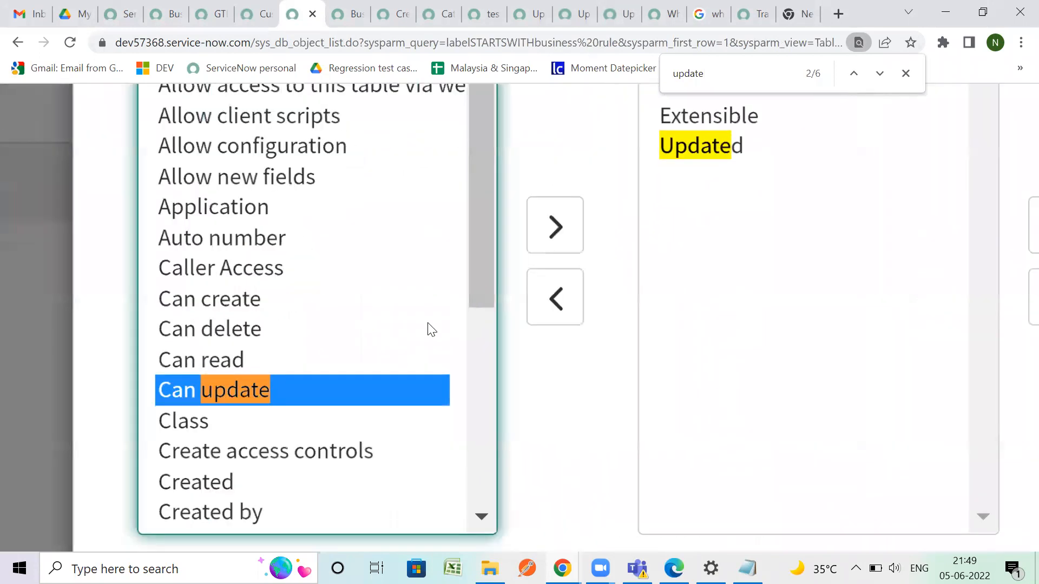
{"action": "key", "text": "Escape"}
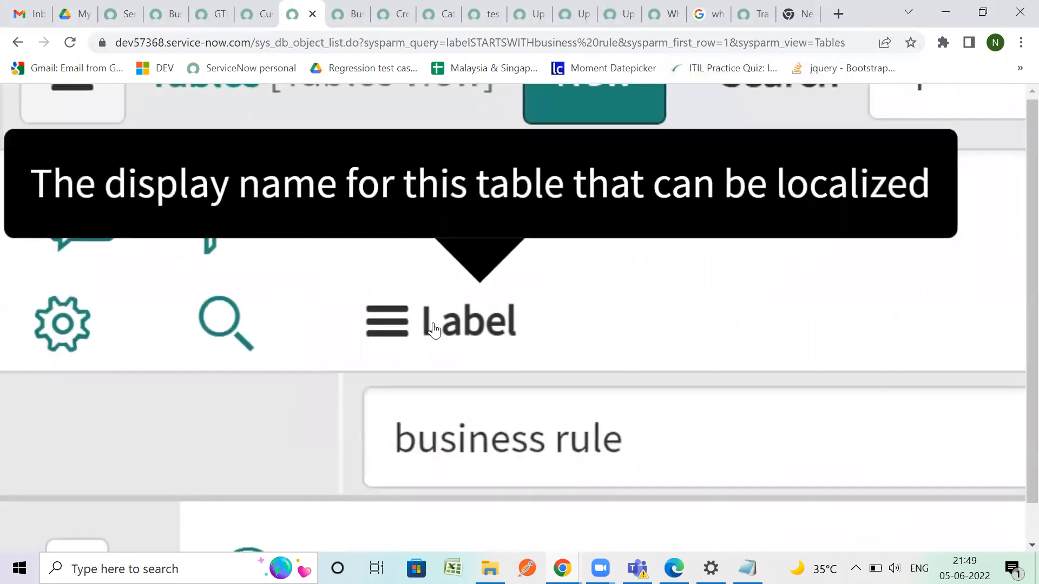
{"action": "scroll", "coordinate": [433, 329], "scroll_direction": "down", "scroll_amount": 6}
{"action": "scroll", "coordinate": [436, 324], "scroll_direction": "up", "scroll_amount": 6}
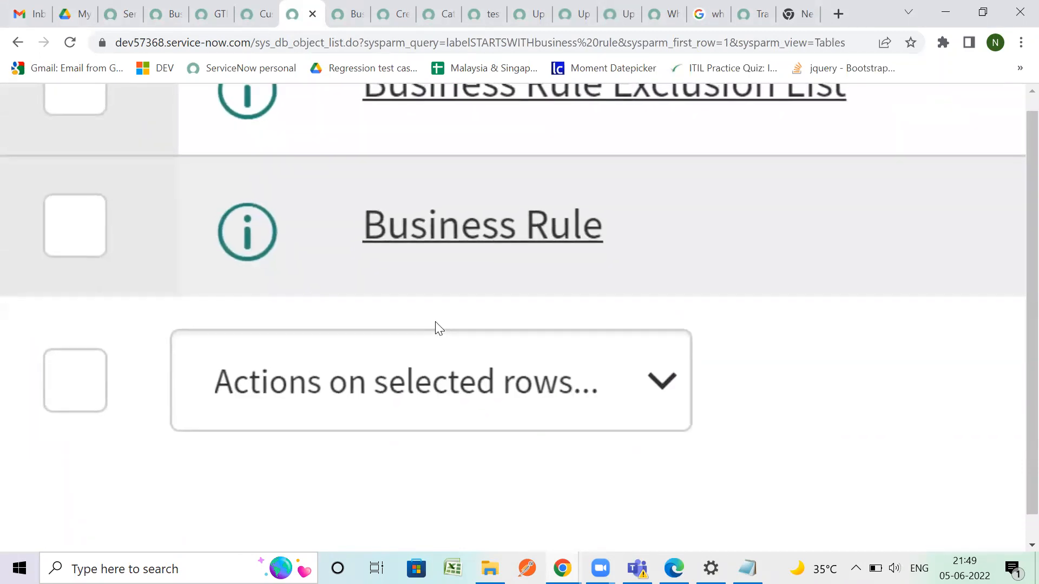
{"action": "scroll", "coordinate": [655, 363], "scroll_direction": "down", "scroll_amount": 4}
{"action": "middle_click", "coordinate": [680, 382]}
{"action": "left_click", "coordinate": [681, 373]}
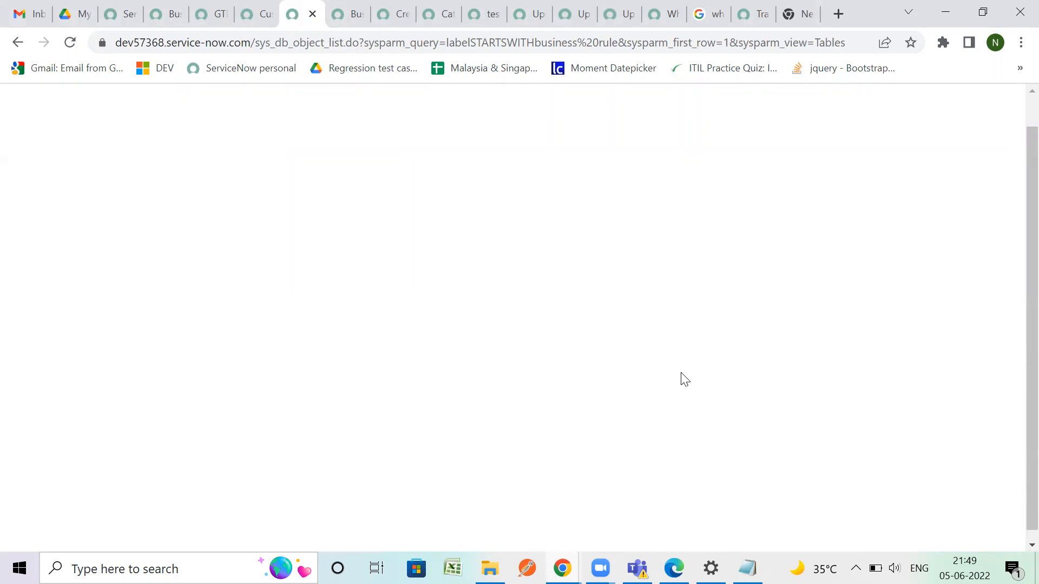
{"action": "scroll", "coordinate": [685, 380], "scroll_direction": "up", "scroll_amount": 10}
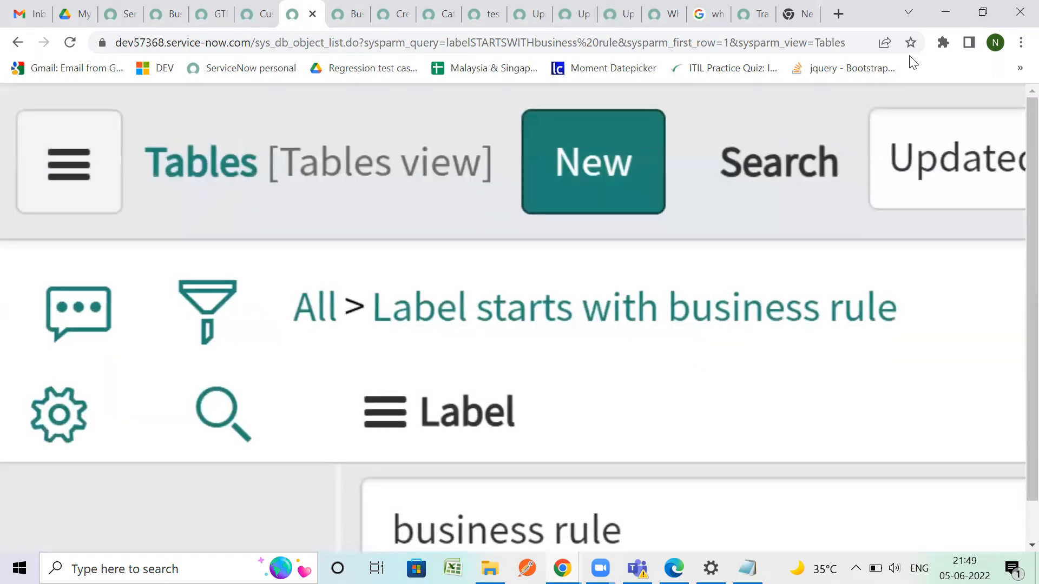
{"action": "left_click_drag", "start_coordinate": [1014, 310], "coordinate": [1013, 287]}
{"action": "scroll", "coordinate": [747, 334], "scroll_direction": "down", "scroll_amount": 1}
{"action": "scroll", "coordinate": [747, 335], "scroll_direction": "down", "scroll_amount": 8}
{"action": "scroll", "coordinate": [749, 336], "scroll_direction": "up", "scroll_amount": 8}
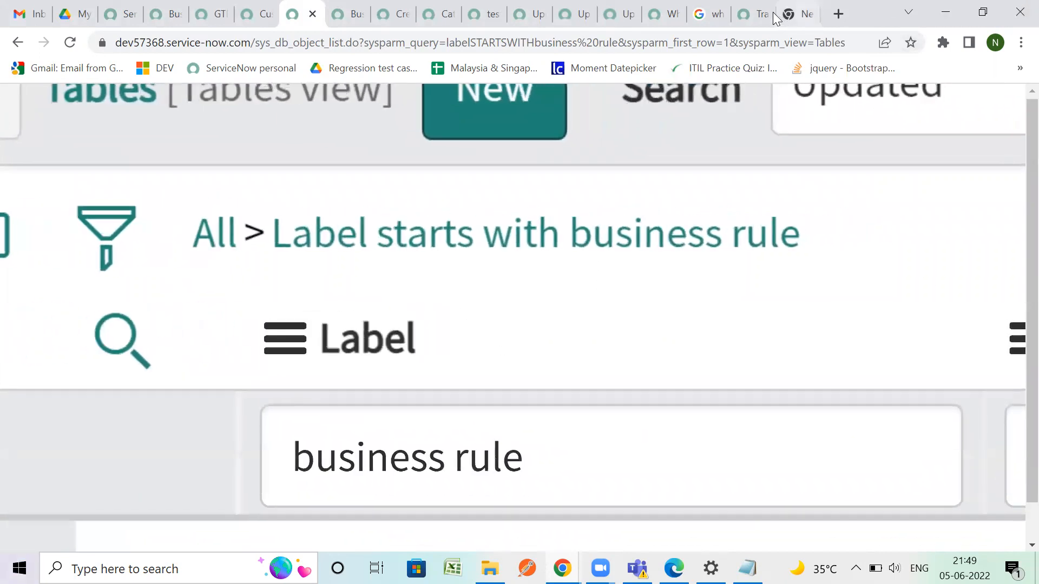
{"action": "left_click", "coordinate": [744, 12]}
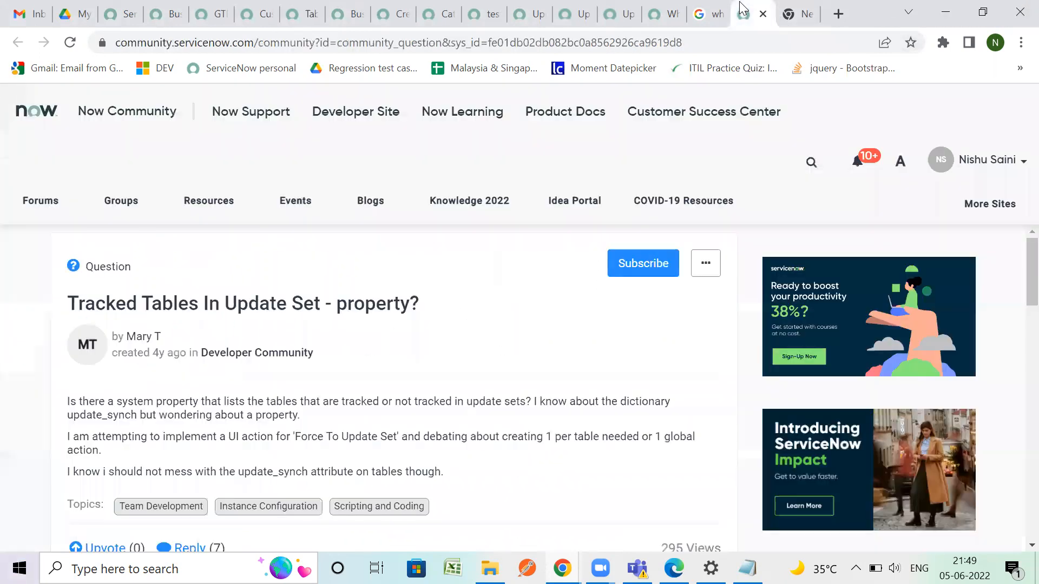
{"action": "left_click", "coordinate": [347, 12]}
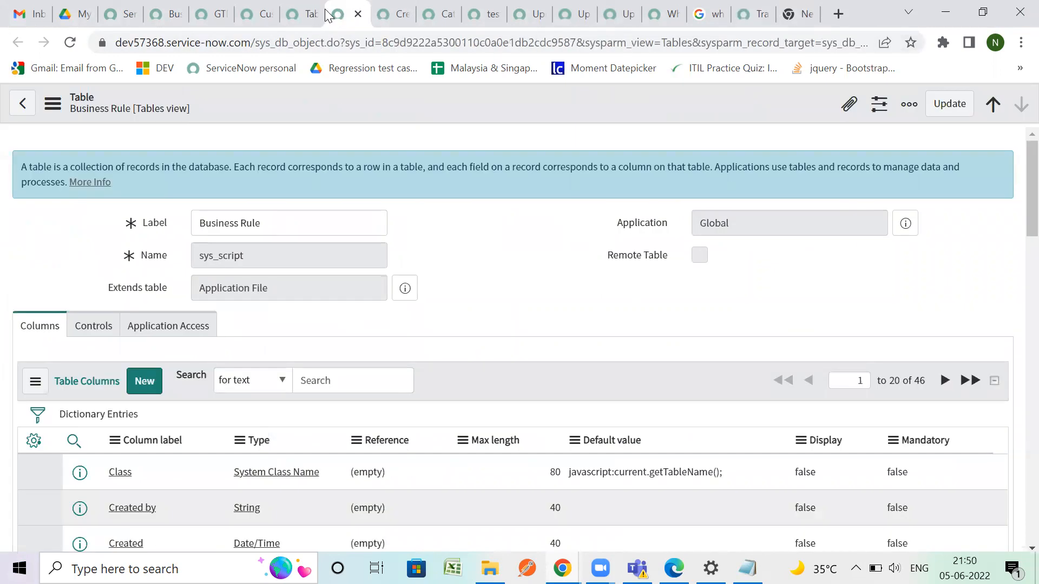
{"action": "left_click", "coordinate": [291, 12]}
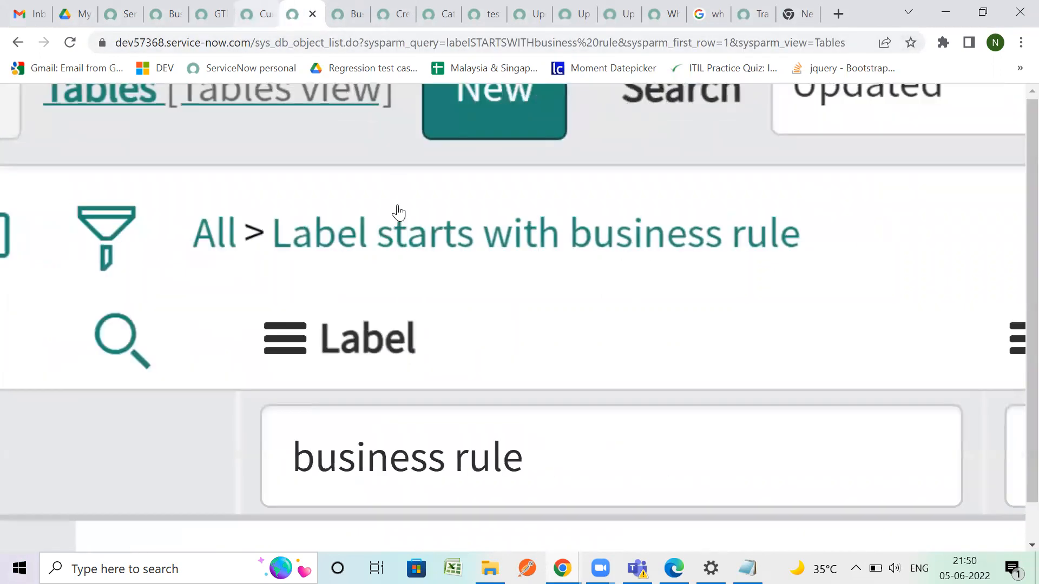
{"action": "scroll", "coordinate": [397, 208], "scroll_direction": "down", "scroll_amount": 3}
{"action": "left_click", "coordinate": [69, 48]}
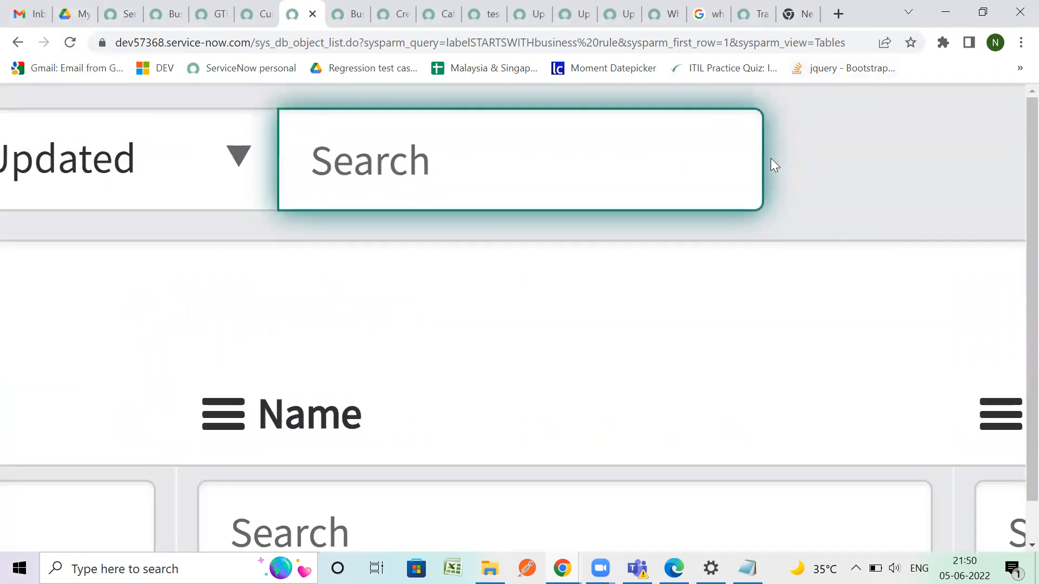
{"action": "scroll", "coordinate": [784, 304], "scroll_direction": "down", "scroll_amount": 5}
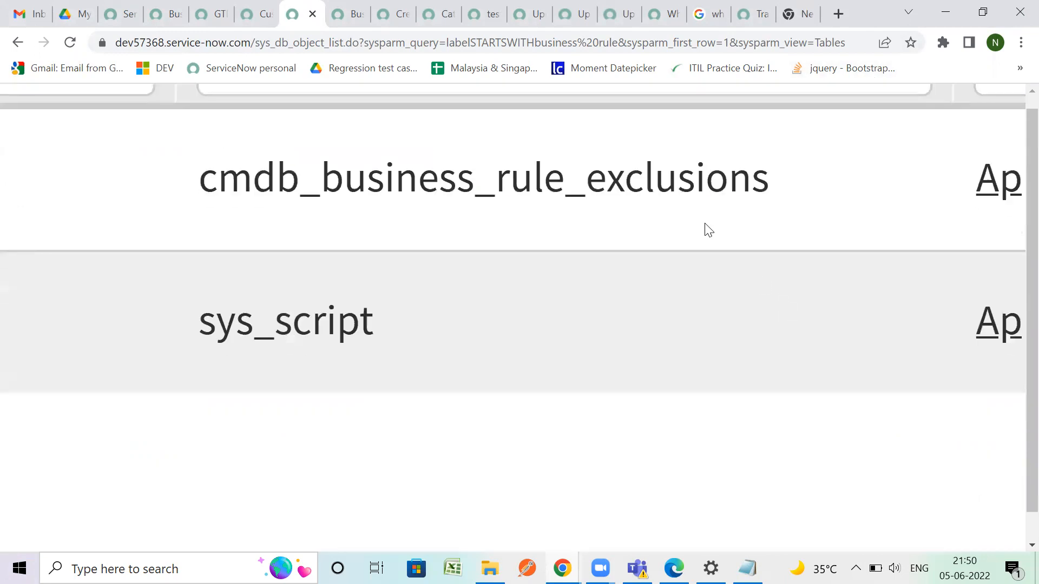
Close the Tables list's browser tab and return to the Business Rule table record.
{"action": "left_click", "coordinate": [312, 14]}
{"action": "left_click", "coordinate": [264, 14]}
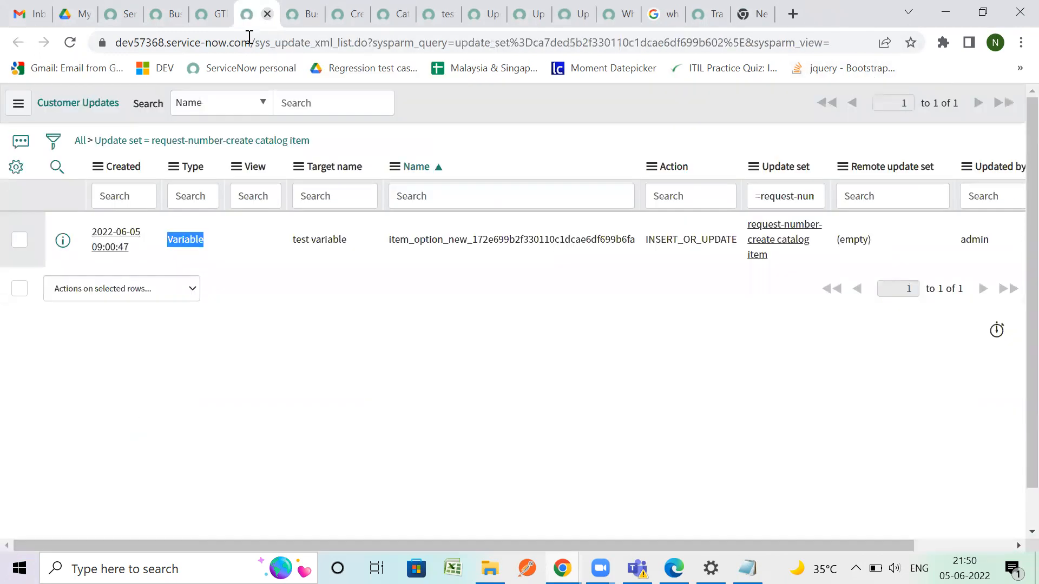
{"action": "left_click", "coordinate": [295, 16]}
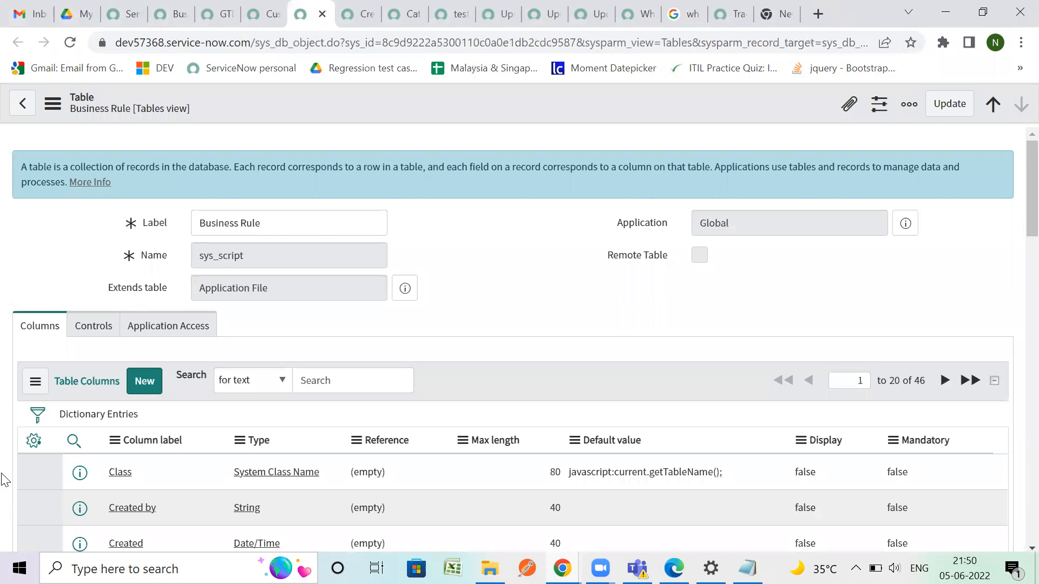
Look through the Business Rule table's column entries and search the page for "update".
{"action": "scroll", "coordinate": [207, 461], "scroll_direction": "down", "scroll_amount": 1}
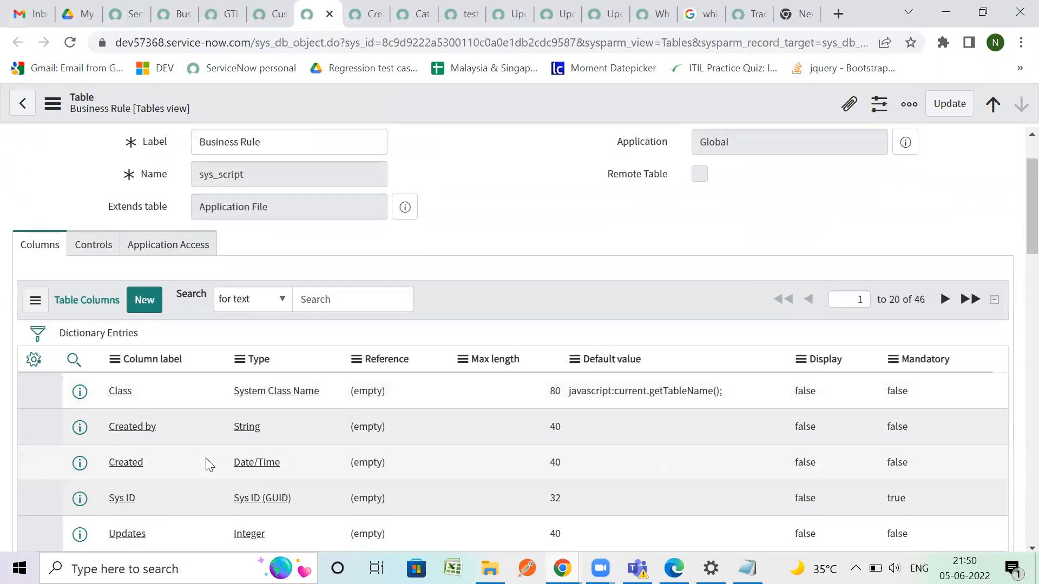
{"action": "scroll", "coordinate": [206, 458], "scroll_direction": "down", "scroll_amount": 8}
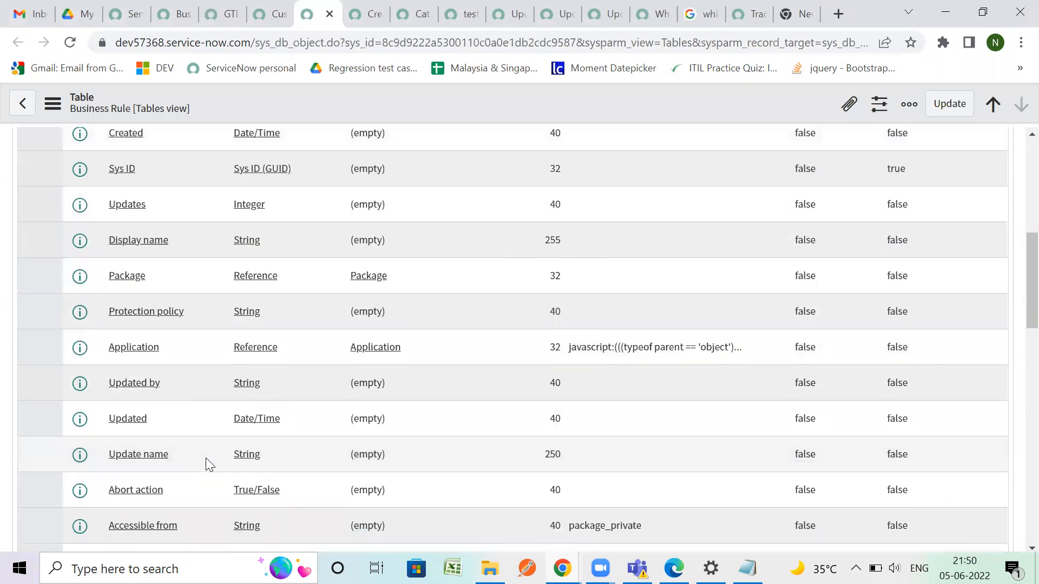
{"action": "scroll", "coordinate": [206, 458], "scroll_direction": "up", "scroll_amount": 2}
{"action": "scroll", "coordinate": [206, 457], "scroll_direction": "down", "scroll_amount": 2}
{"action": "scroll", "coordinate": [206, 459], "scroll_direction": "down", "scroll_amount": 1}
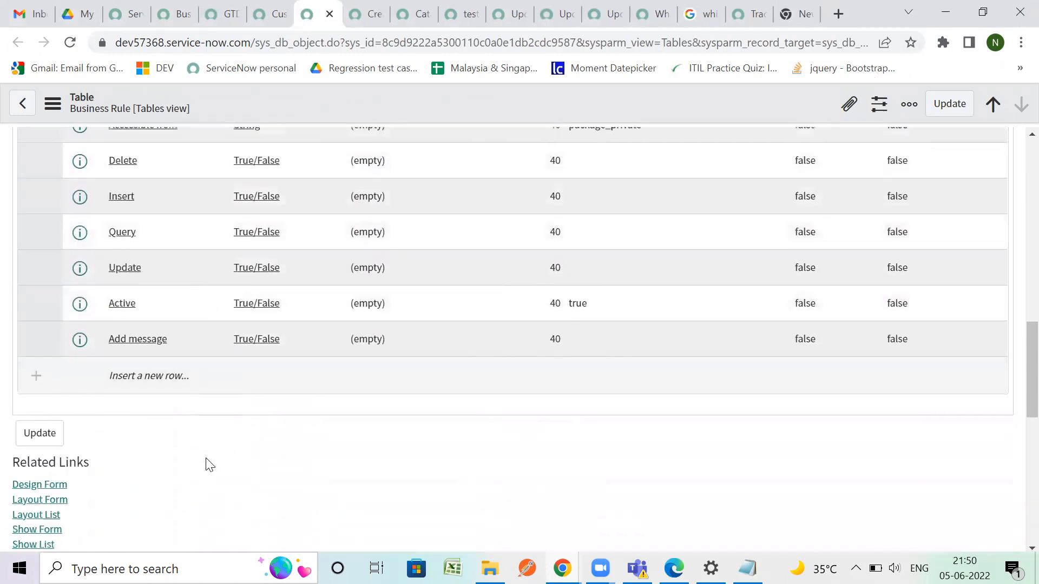
{"action": "key", "text": "ctrl+f"}
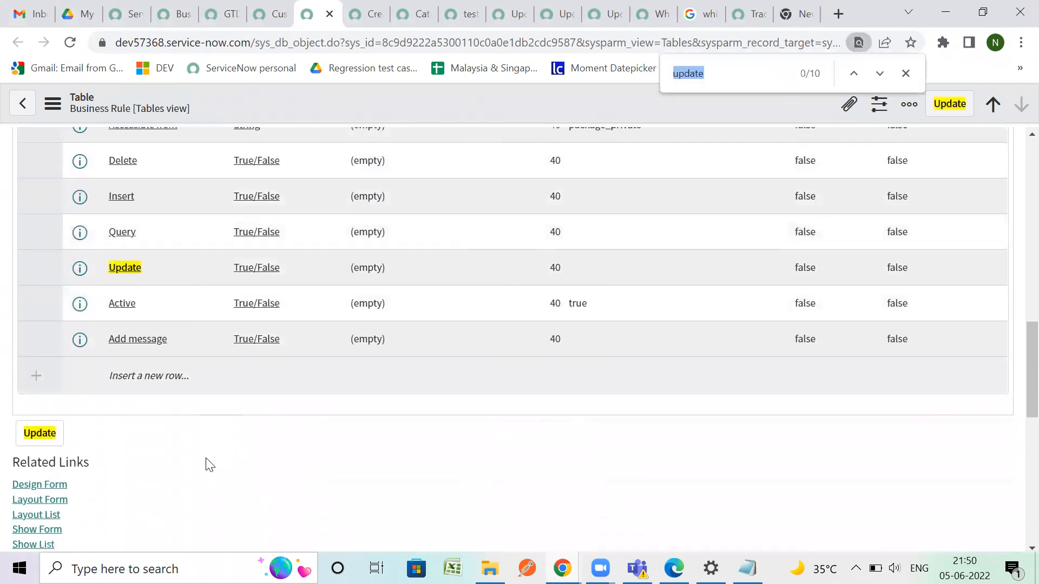
{"action": "key", "text": "alt+Tab"}
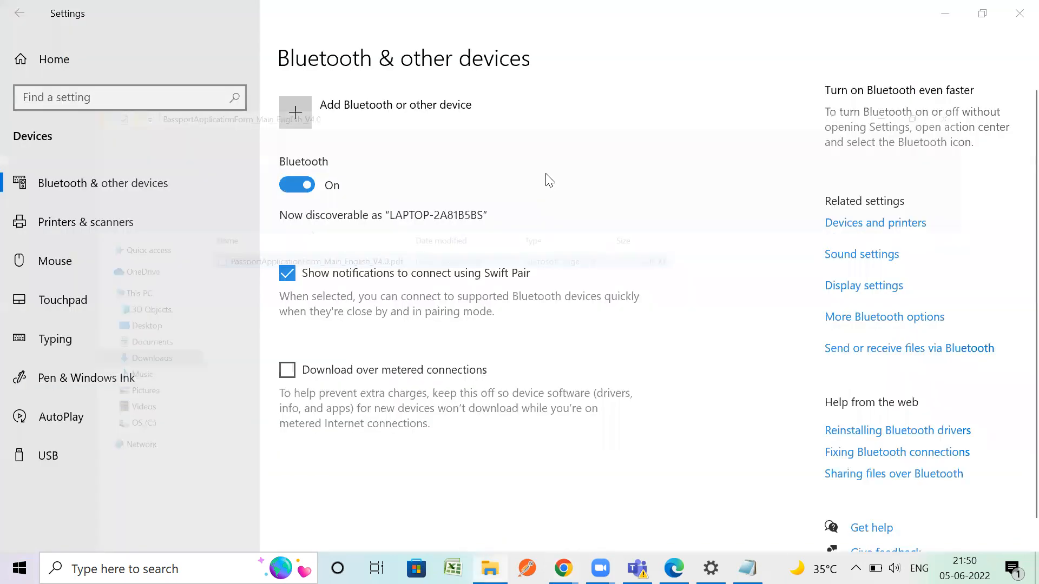
{"action": "key", "text": "alt+Tab"}
{"action": "left_click", "coordinate": [941, 9]}
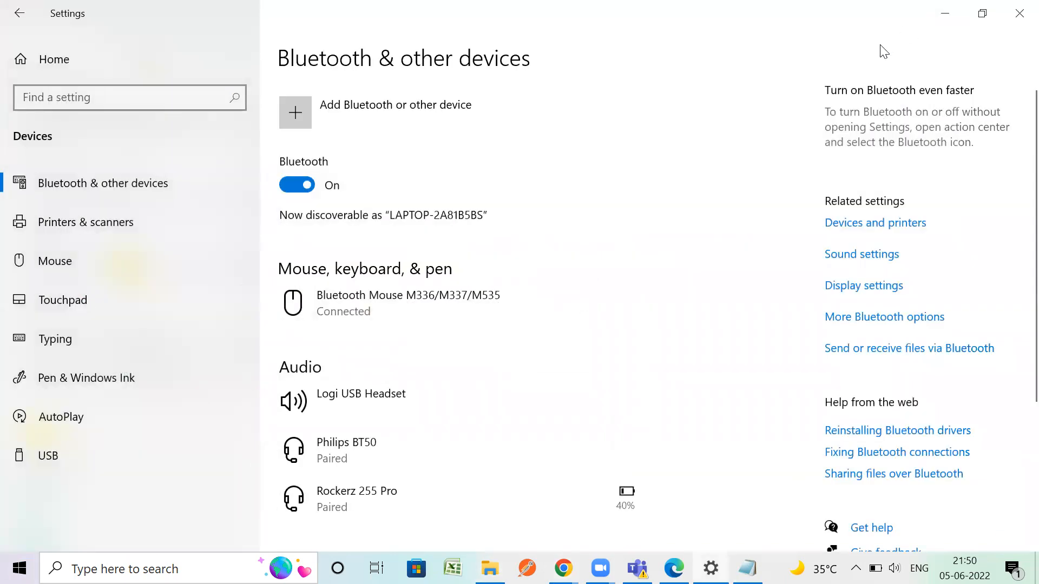
{"action": "left_click", "coordinate": [939, 13]}
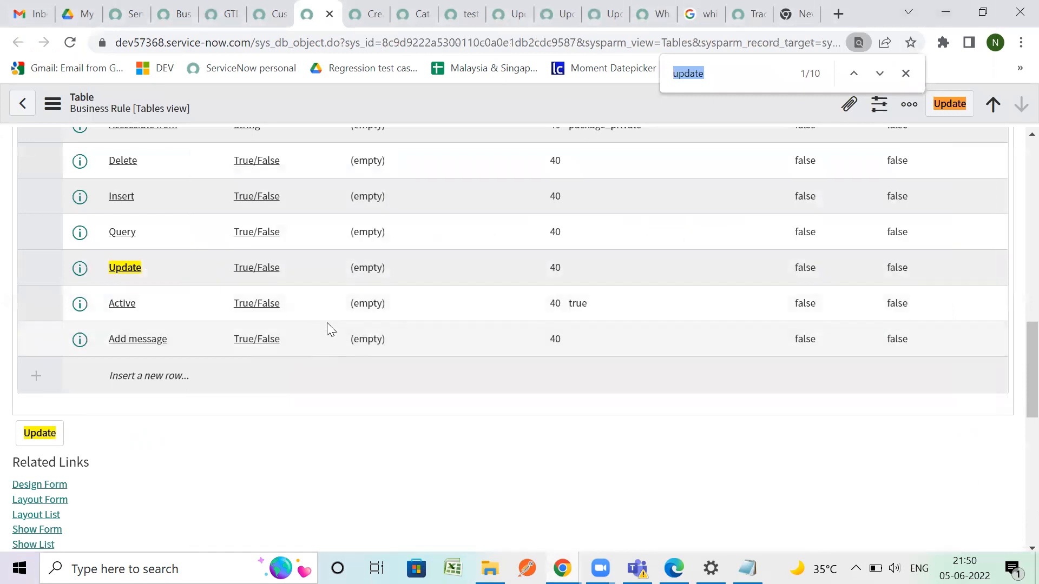
Review the highlighted "update" matches among the Business Rule table's columns and go back to the Business Rules list.
{"action": "scroll", "coordinate": [328, 322], "scroll_direction": "up", "scroll_amount": 8}
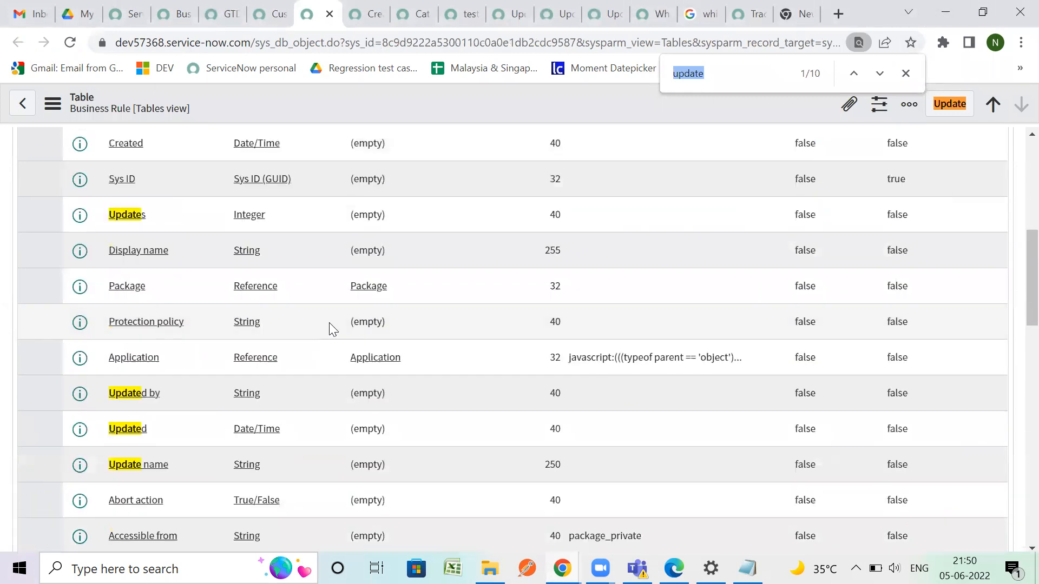
{"action": "scroll", "coordinate": [330, 327], "scroll_direction": "up", "scroll_amount": 8}
{"action": "scroll", "coordinate": [333, 329], "scroll_direction": "down", "scroll_amount": 3}
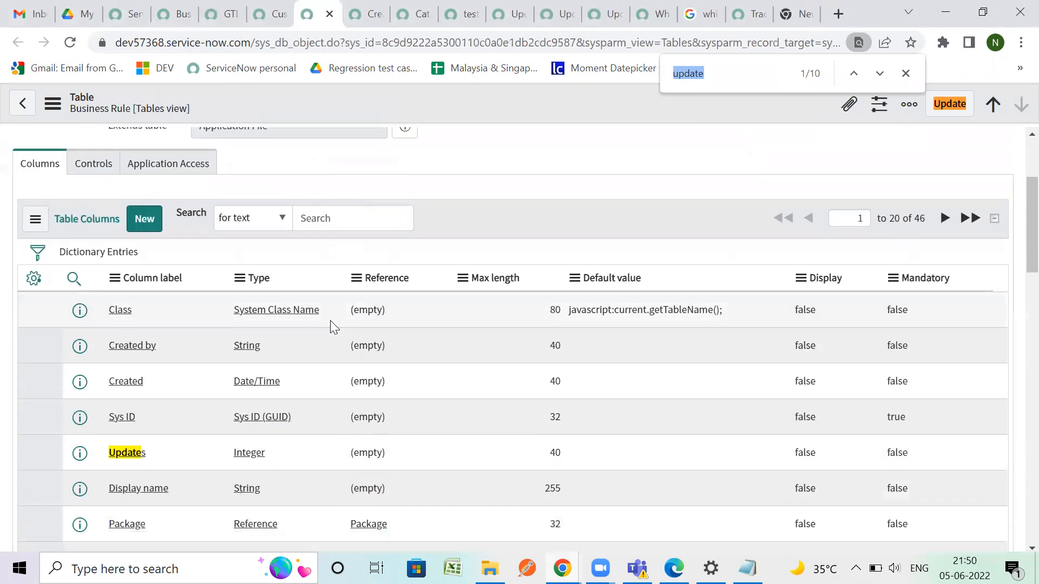
{"action": "left_click", "coordinate": [367, 13]}
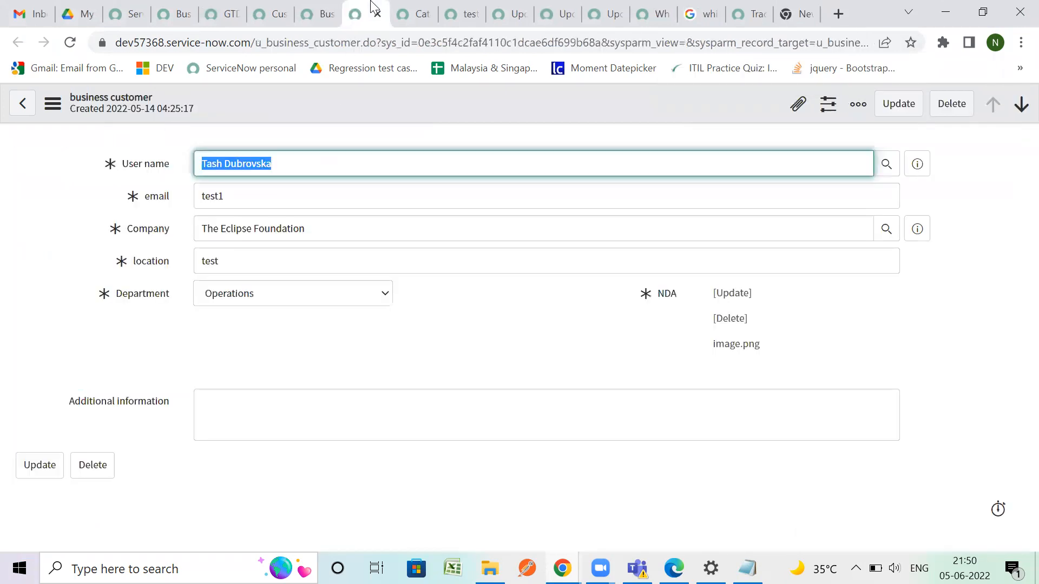
{"action": "left_click", "coordinate": [412, 10]}
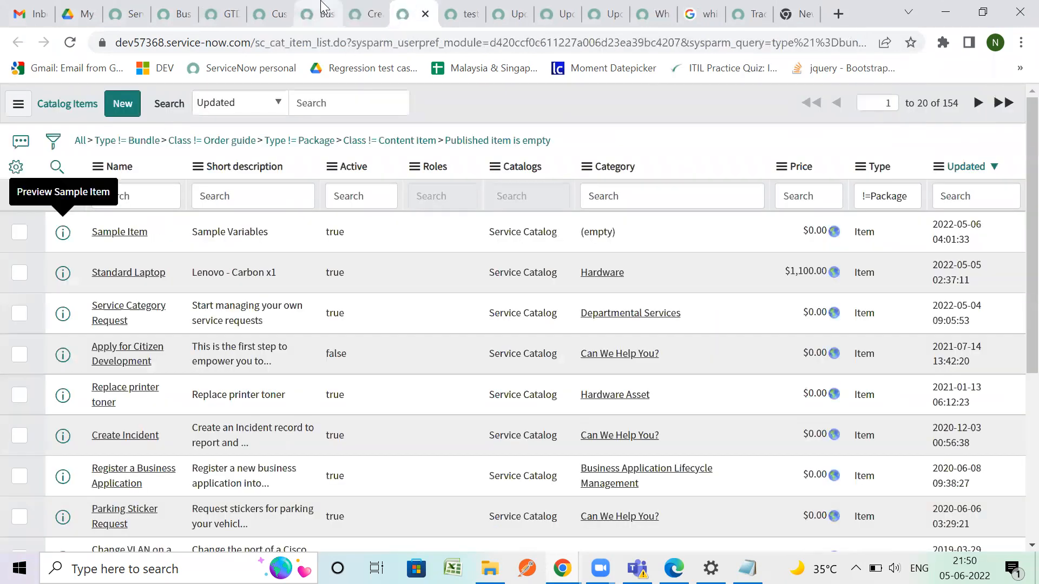
{"action": "left_click", "coordinate": [304, 10]}
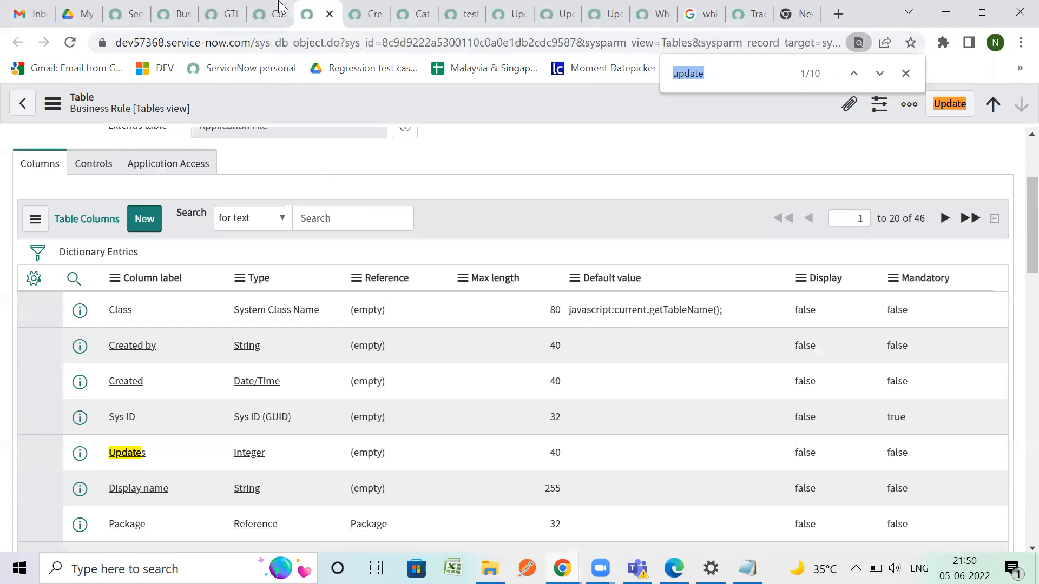
{"action": "left_click", "coordinate": [278, 8]}
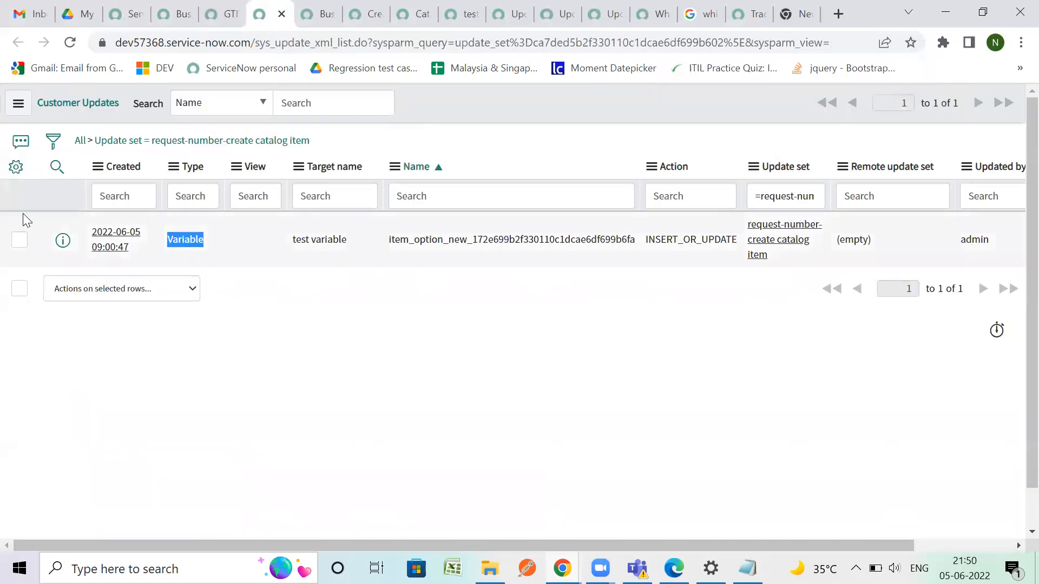
{"action": "left_click", "coordinate": [223, 13]}
{"action": "left_click", "coordinate": [176, 13]}
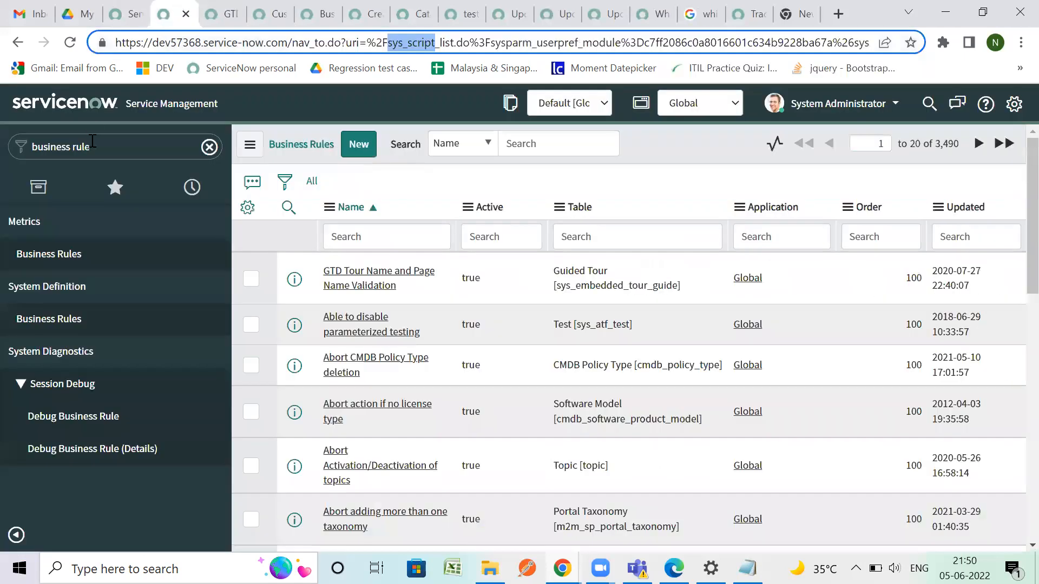
Filter the navigator for "table" and open the Tables list under System Definition.
{"action": "left_click", "coordinate": [108, 146]}
{"action": "type", "text": "table"}
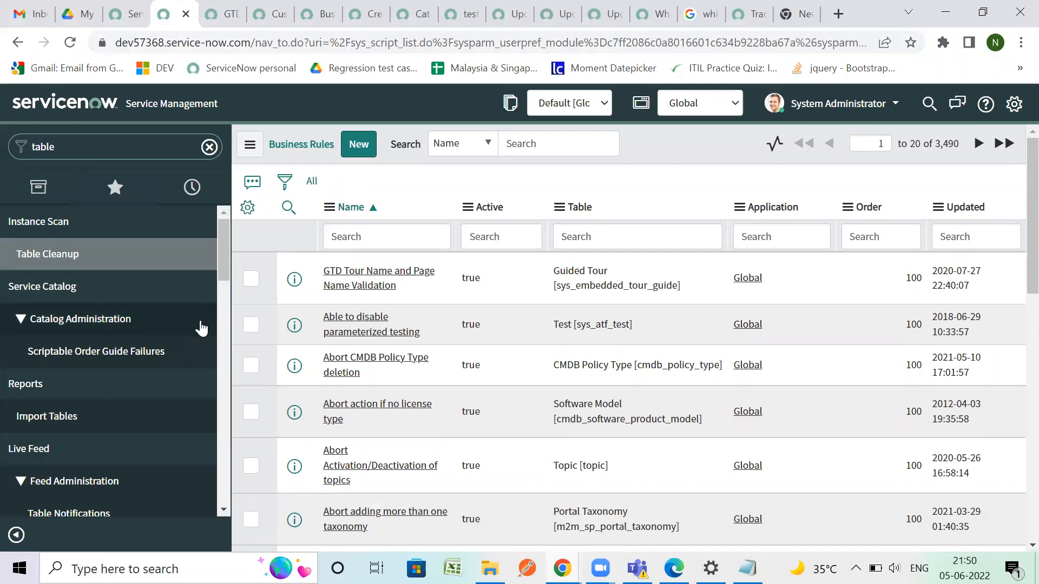
{"action": "scroll", "coordinate": [133, 430], "scroll_direction": "down", "scroll_amount": 8}
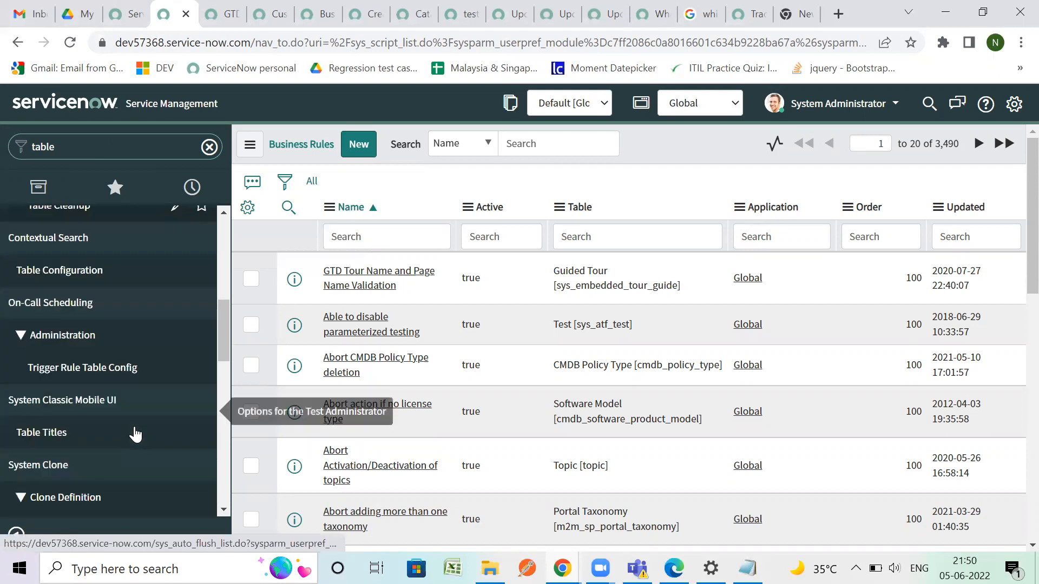
{"action": "scroll", "coordinate": [135, 434], "scroll_direction": "up", "scroll_amount": 7}
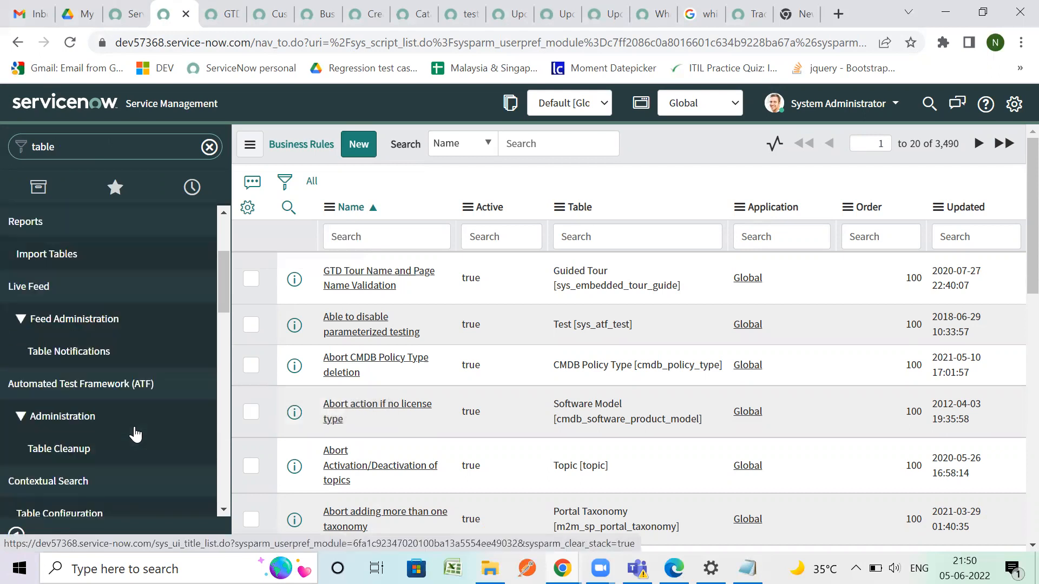
{"action": "scroll", "coordinate": [135, 434], "scroll_direction": "down", "scroll_amount": 4}
{"action": "scroll", "coordinate": [135, 435], "scroll_direction": "down", "scroll_amount": 7}
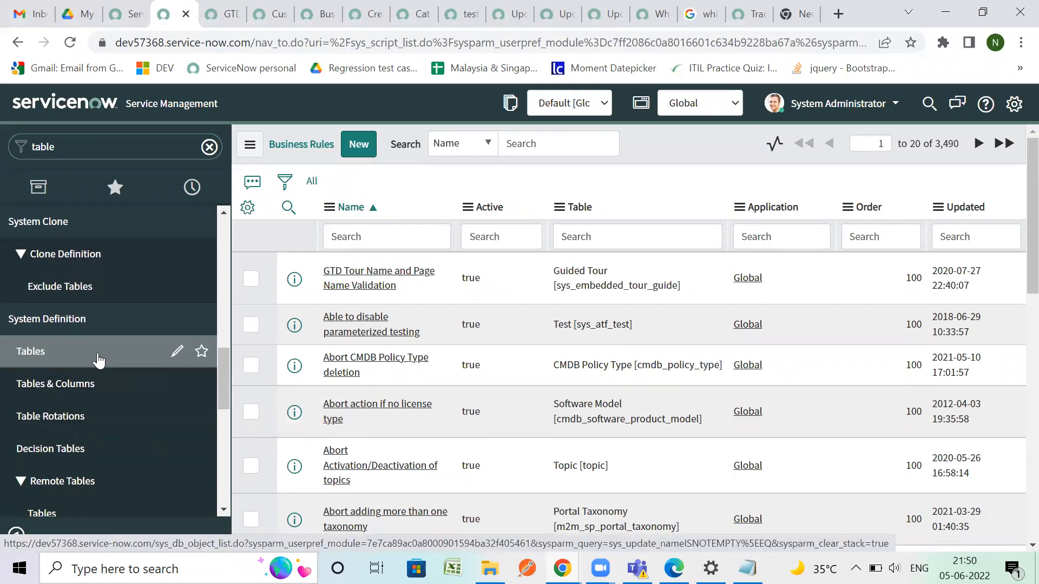
{"action": "left_click", "coordinate": [98, 358]}
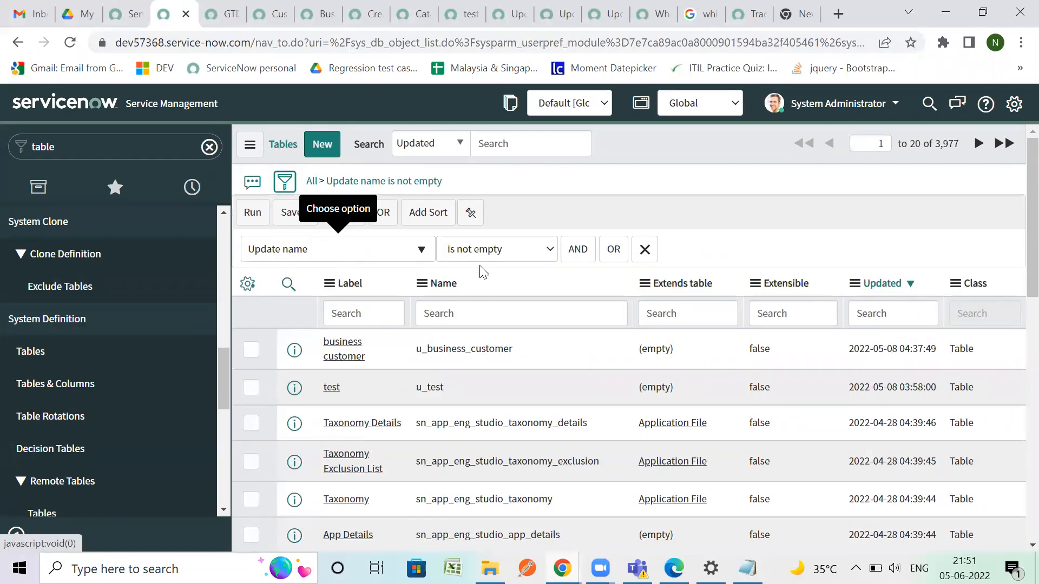
Add a second AND condition to the Tables filter and search its field choices for "update" without choosing one.
{"action": "left_click", "coordinate": [577, 252]}
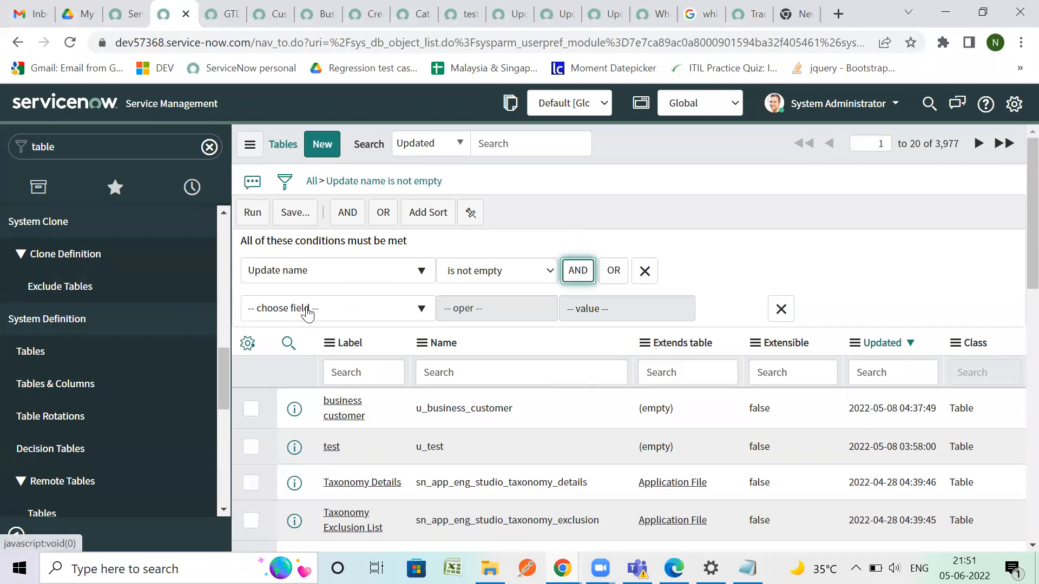
{"action": "left_click", "coordinate": [317, 311]}
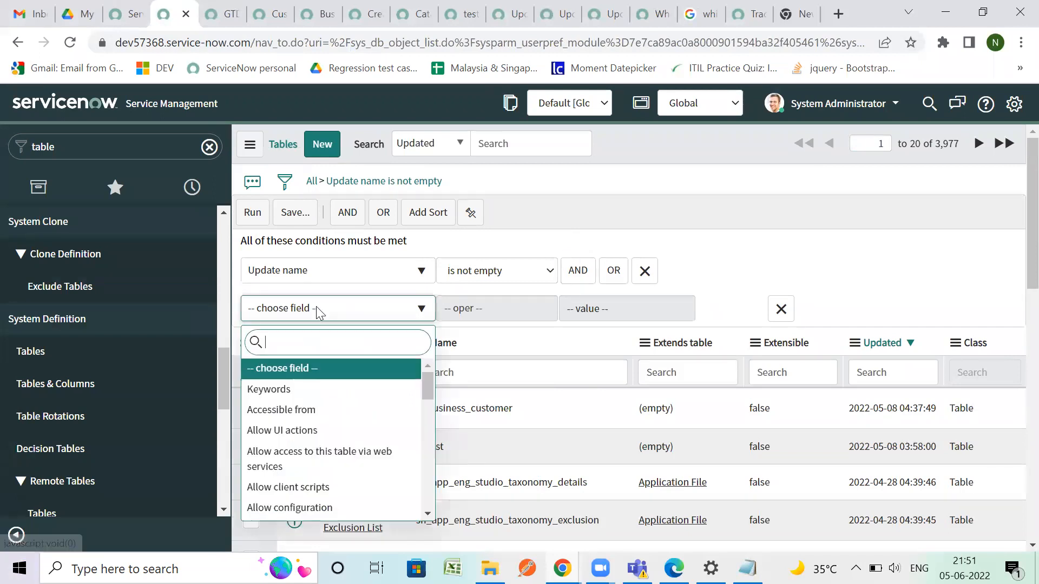
{"action": "type", "text": "update"}
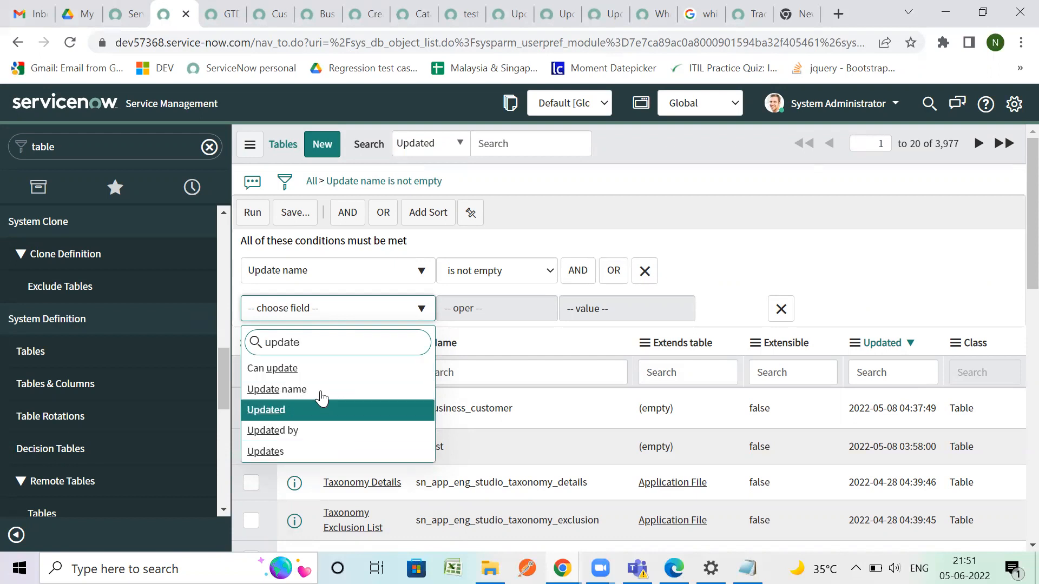
{"action": "left_click", "coordinate": [721, 253]}
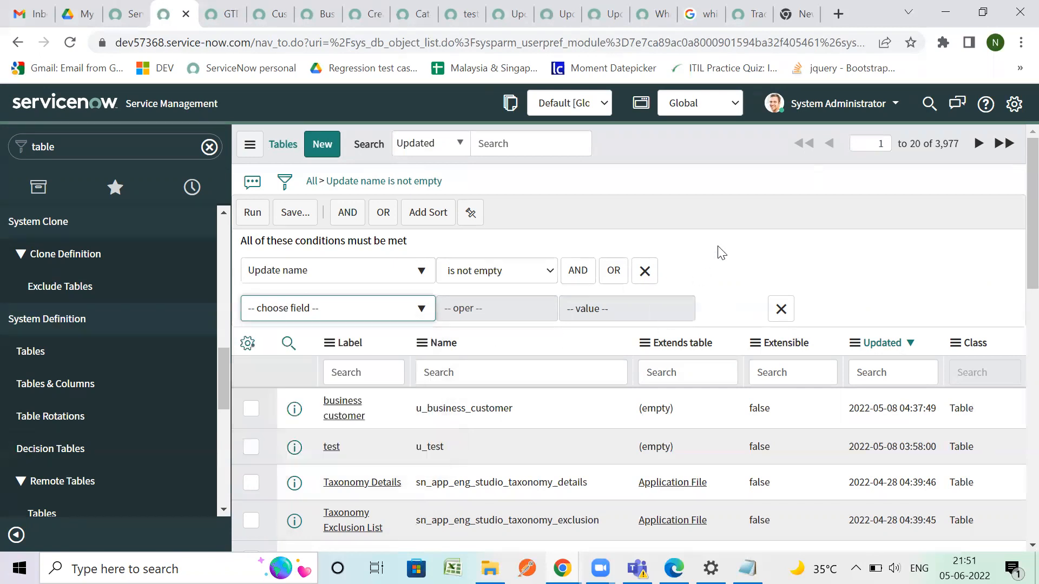
Check the community question on tracked tables and the Google results mentioning update_synch, and return to the Tables list.
{"action": "left_click", "coordinate": [747, 14]}
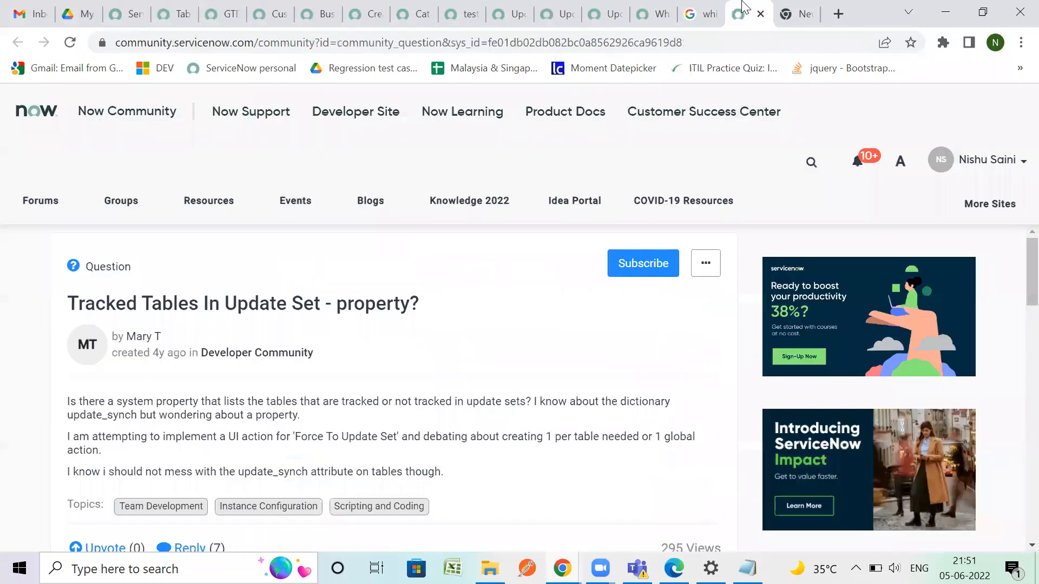
{"action": "left_click", "coordinate": [701, 14]}
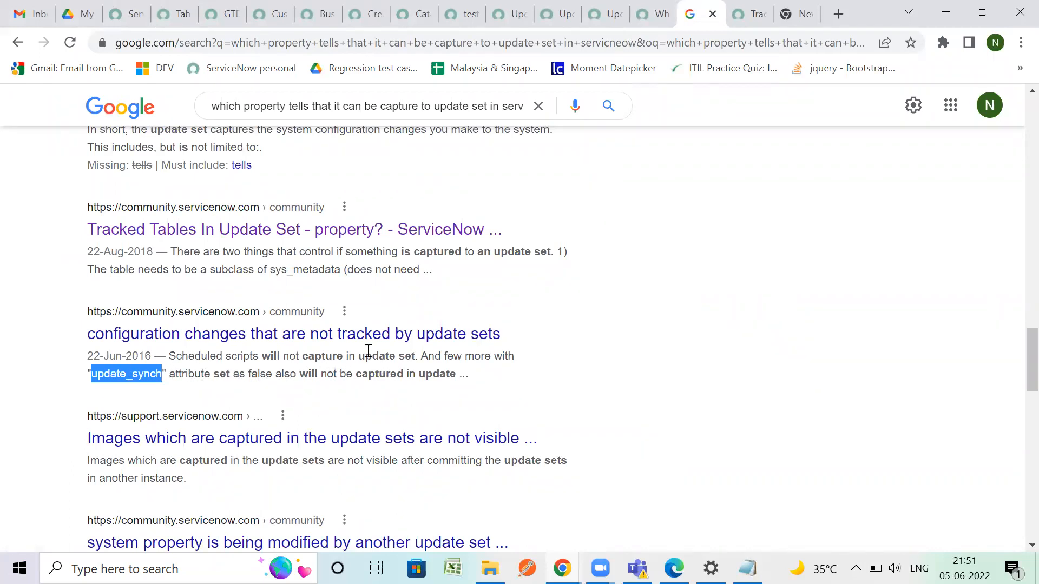
{"action": "left_click", "coordinate": [177, 11]}
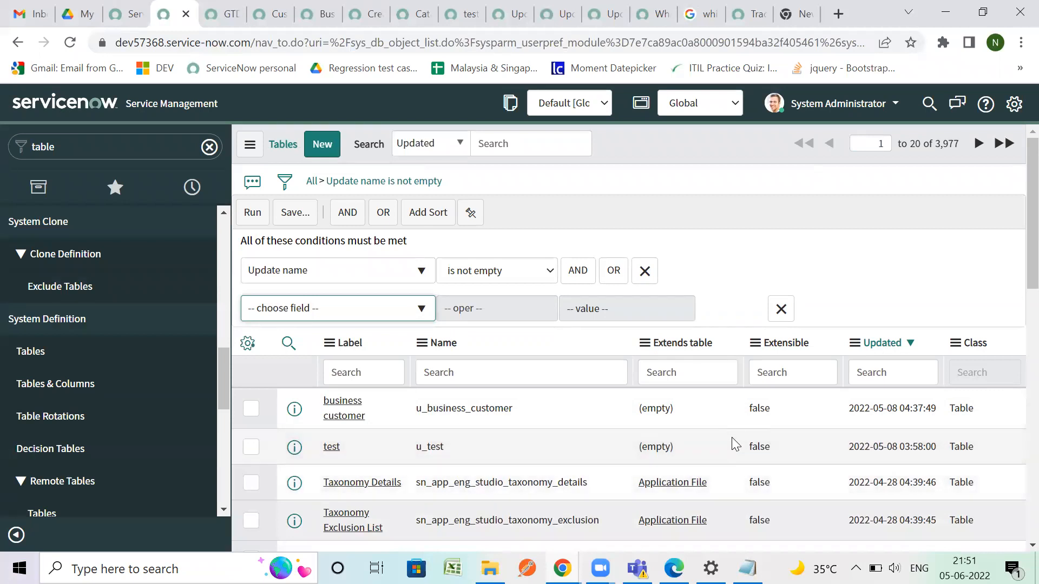
{"action": "left_click", "coordinate": [147, 9]}
{"action": "left_click", "coordinate": [171, 7]}
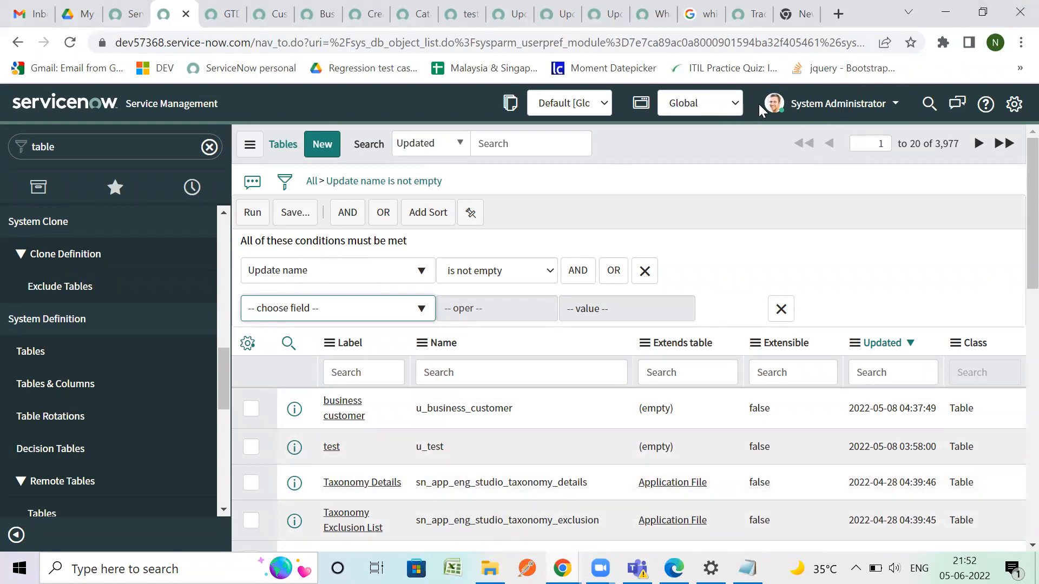
Open the current update set selector to view the available update sets.
{"action": "left_click", "coordinate": [541, 105]}
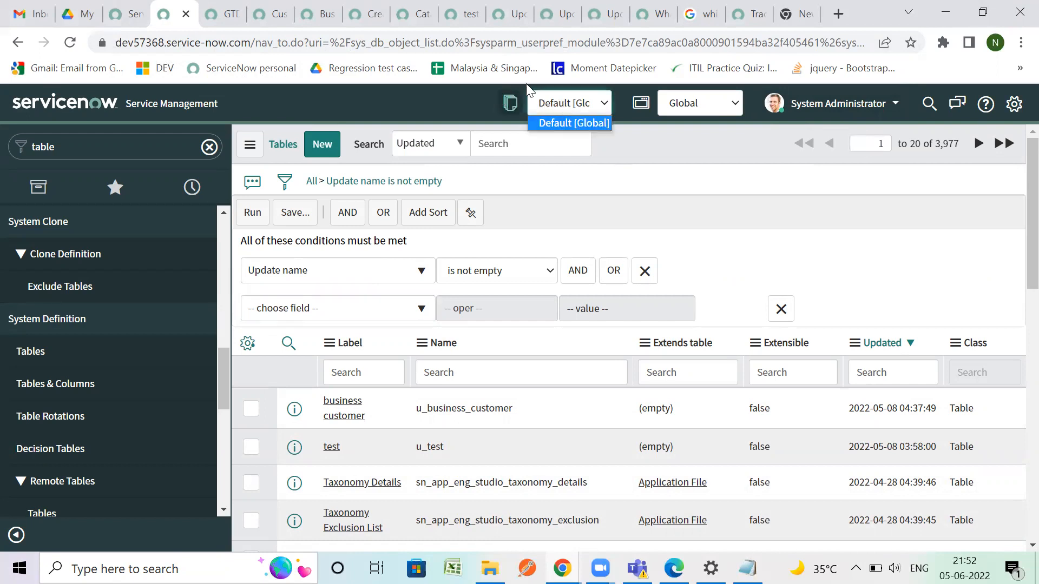